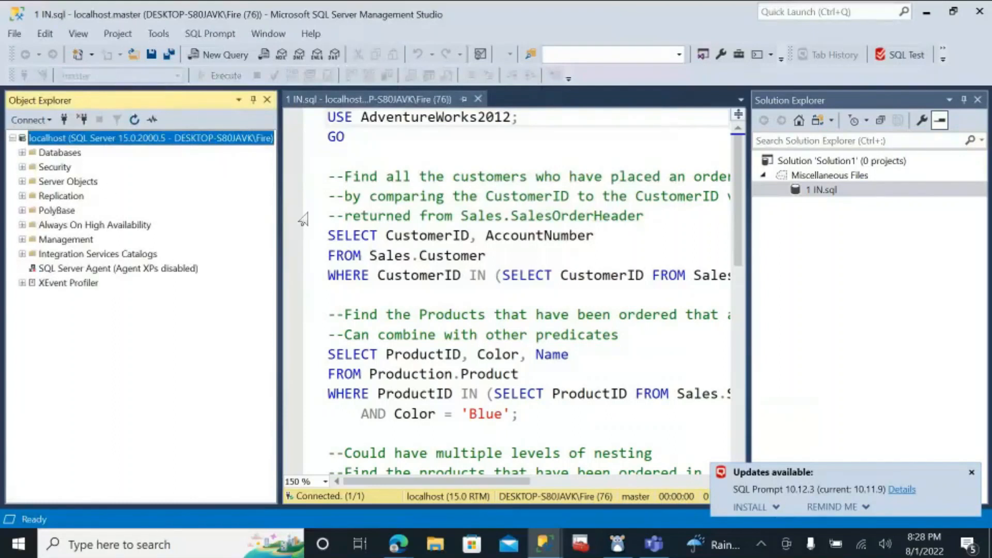
# Step: Expand the Tables folder of the AdventureWorks2019 database and widen the Object Explorer to fit the table names
pyautogui.click(23, 153)
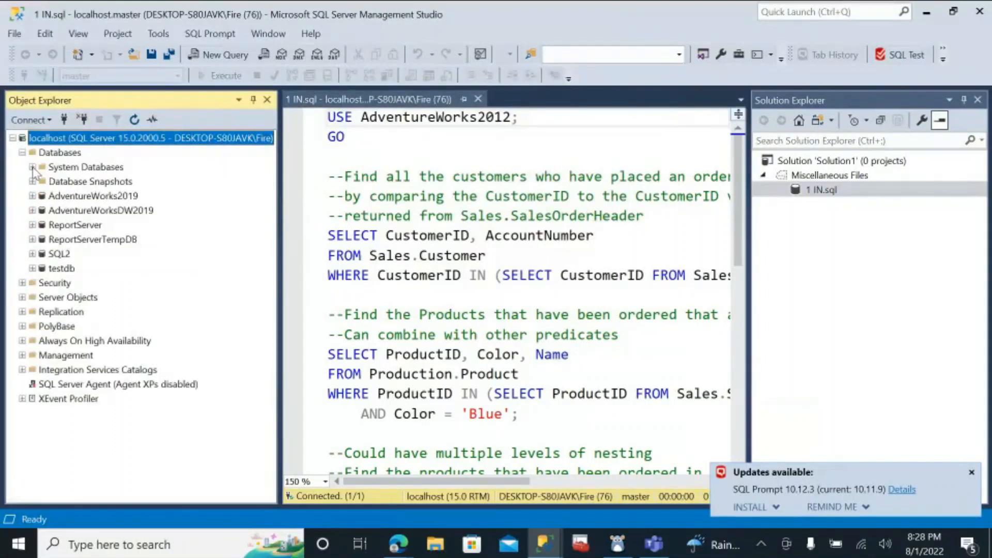
pyautogui.doubleClick(97, 196)
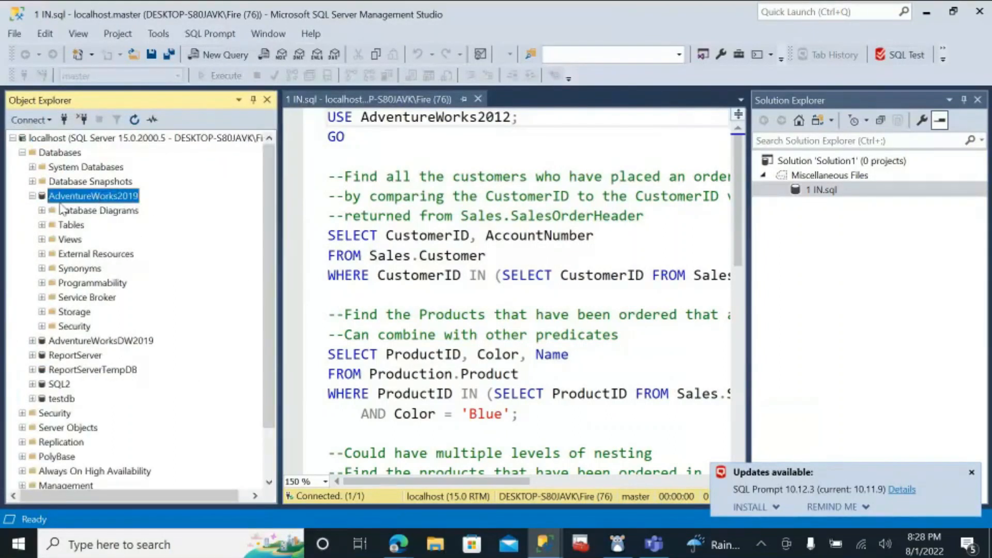
pyautogui.doubleClick(71, 227)
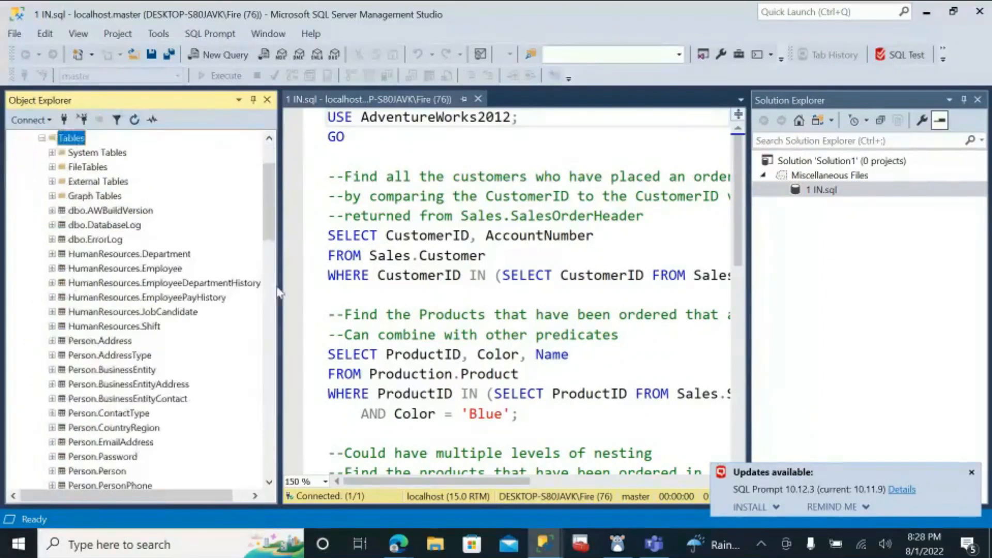
pyautogui.moveTo(283, 259); pyautogui.dragTo(352, 259)
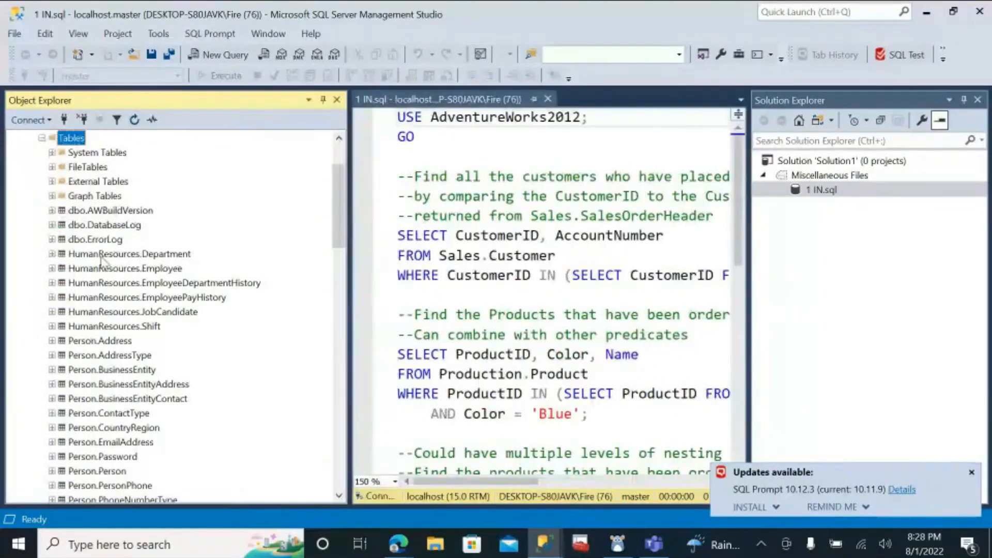
# Step: Look over the Person schema tables, including Person.Address and Person.Person, and close the Solution Explorer
pyautogui.click(111, 342)
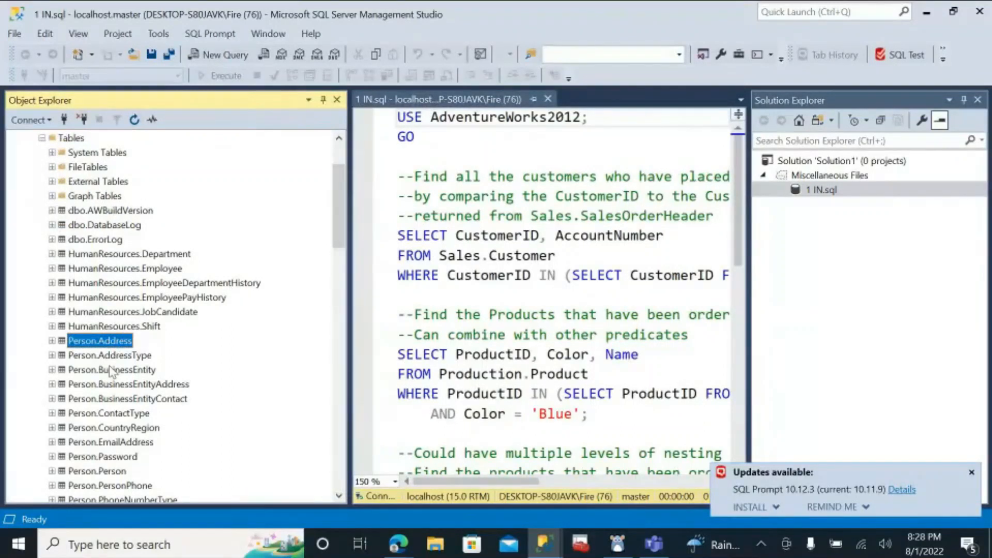
pyautogui.scroll(-1, 110, 370)
pyautogui.click(105, 430)
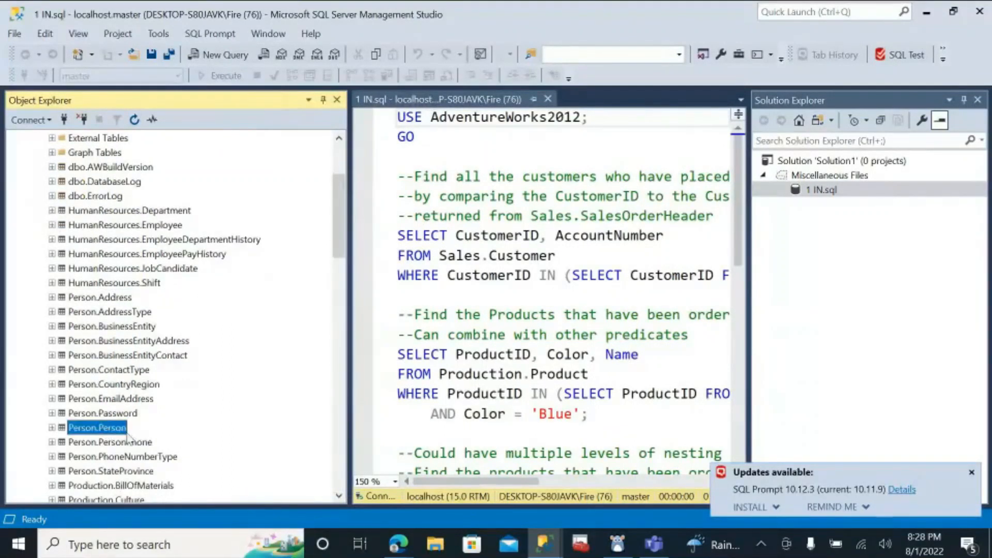
pyautogui.scroll(-2, 202, 360)
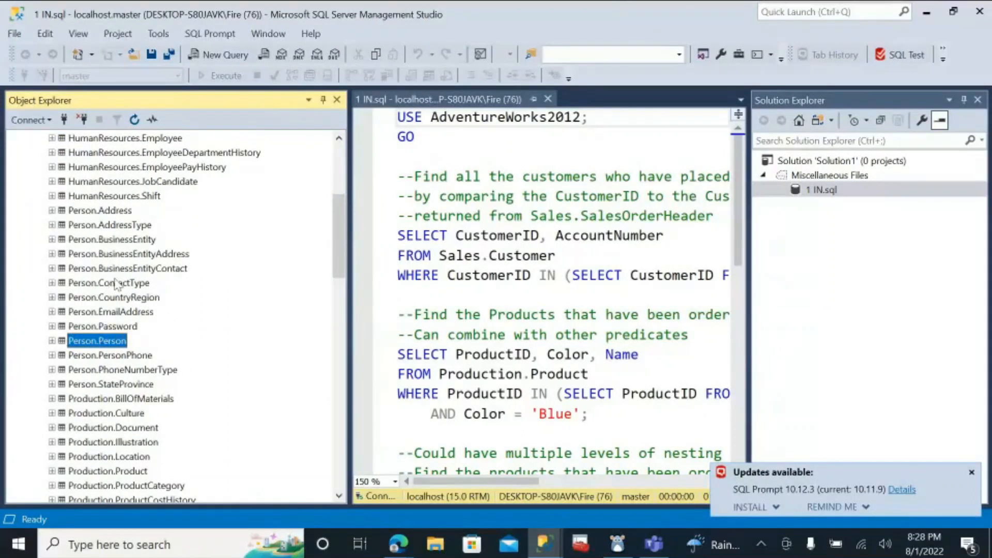
pyautogui.scroll(4, 122, 287)
pyautogui.scroll(1, 133, 279)
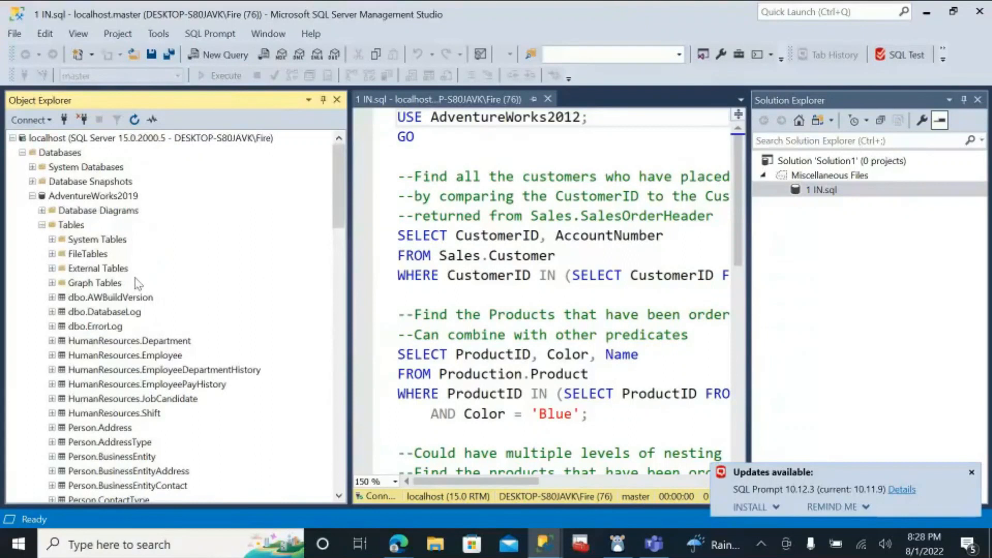
pyautogui.scroll(-5, 137, 283)
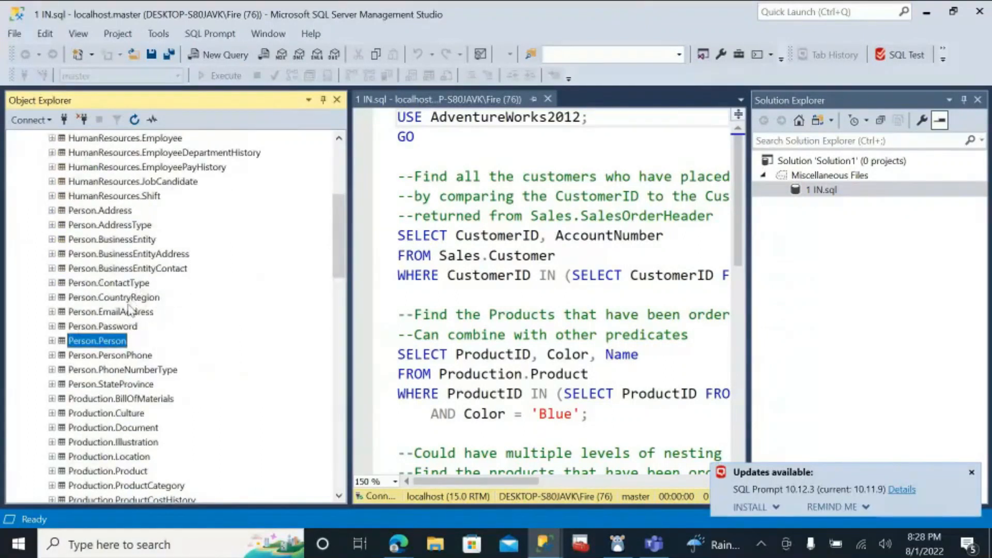
pyautogui.click(977, 100)
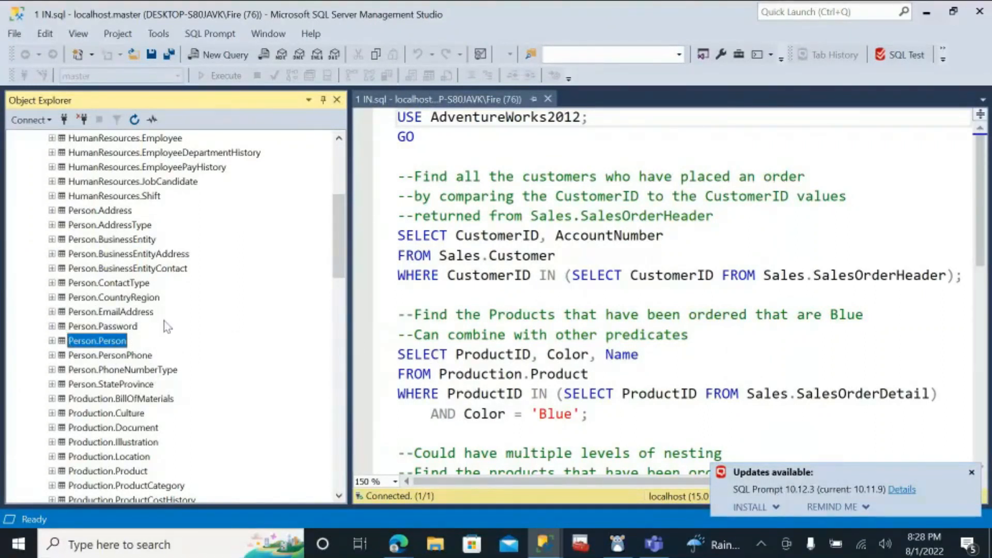
# Step: Review the HumanResources and Person schema tables, picking out HumanResources.Employee, Person.Address and Person.CountryRegion
pyautogui.scroll(5, 181, 315)
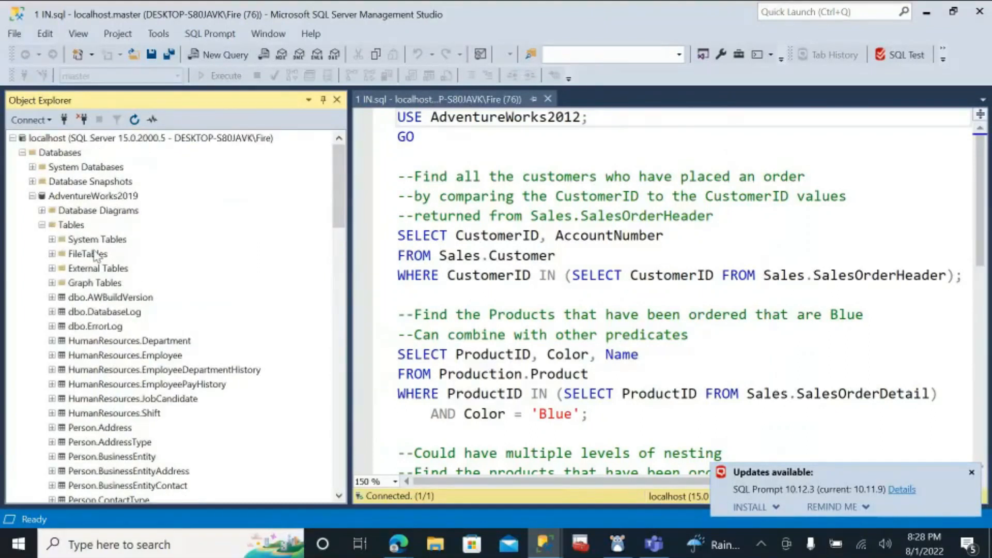
pyautogui.click(96, 357)
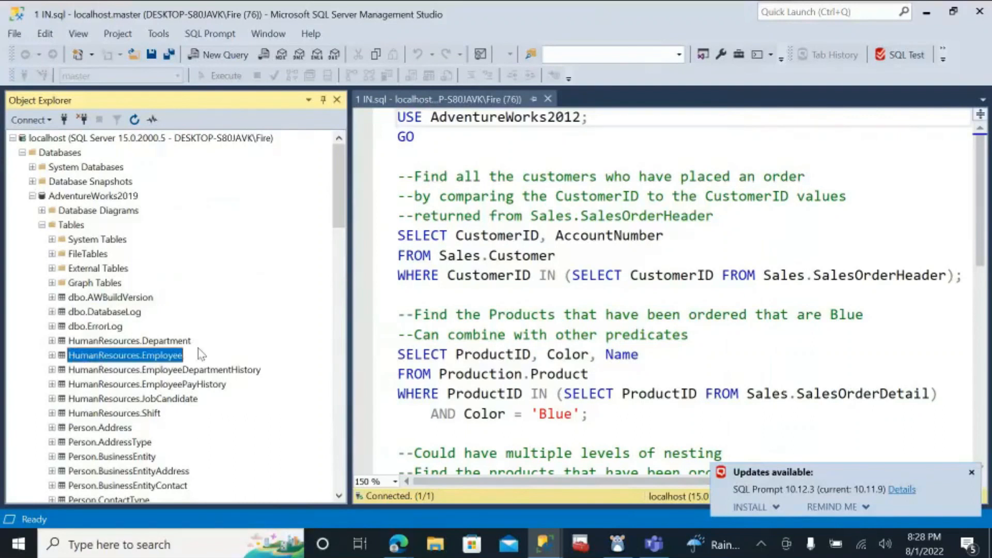
pyautogui.scroll(-1, 149, 329)
pyautogui.scroll(-2, 149, 330)
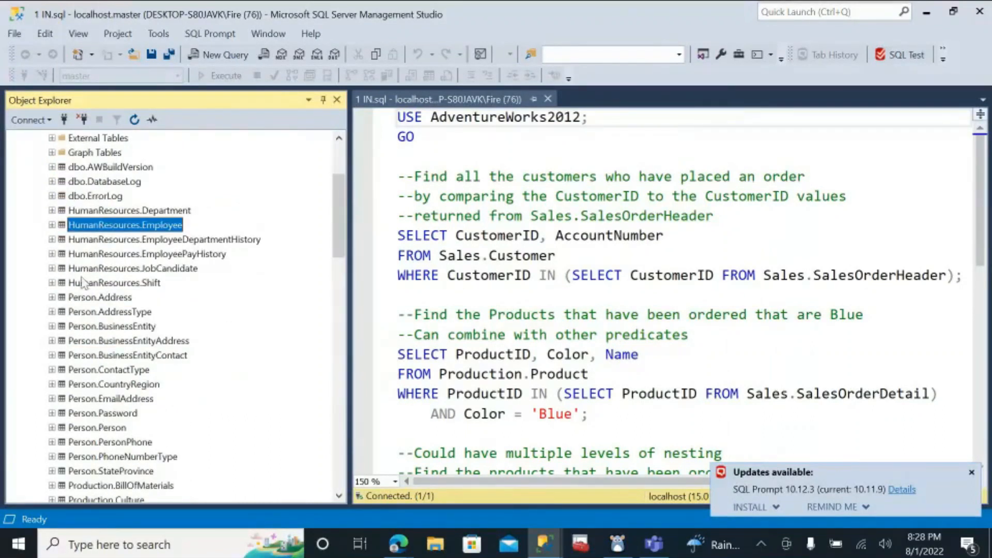
pyautogui.click(110, 298)
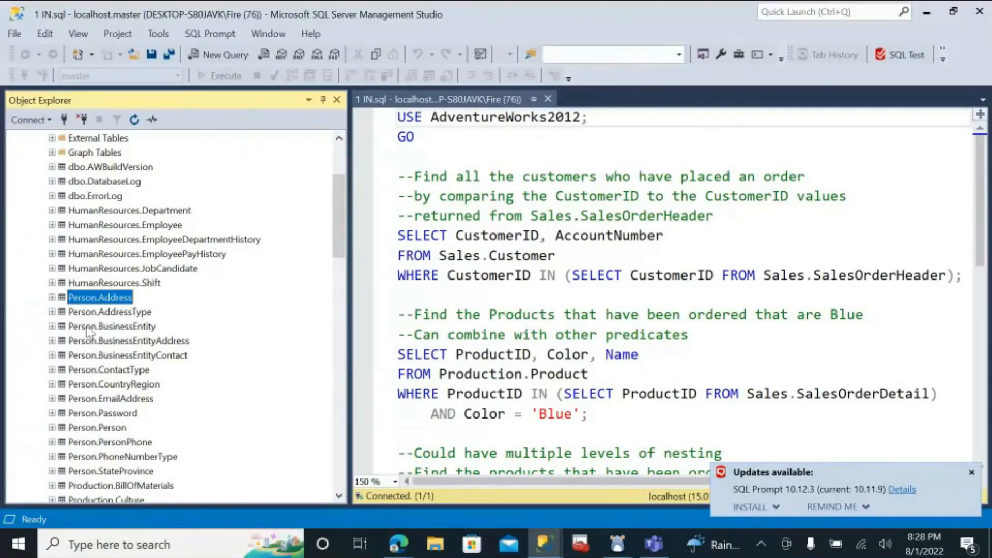
pyautogui.click(121, 382)
pyautogui.scroll(-2, 123, 383)
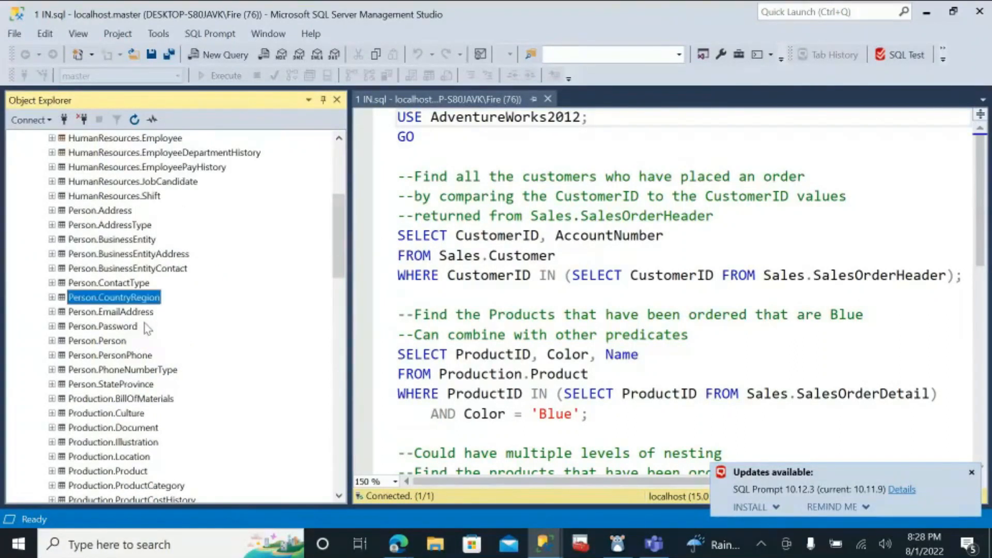
# Step: Expand the Person.Person table and its Columns folder to list the column definitions
pyautogui.click(93, 343)
pyautogui.click(52, 342)
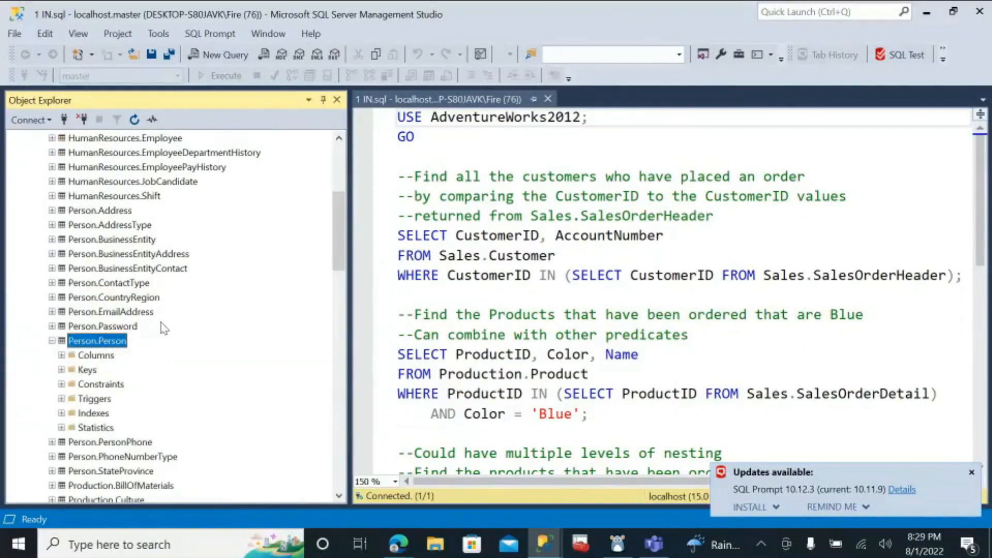
pyautogui.click(60, 355)
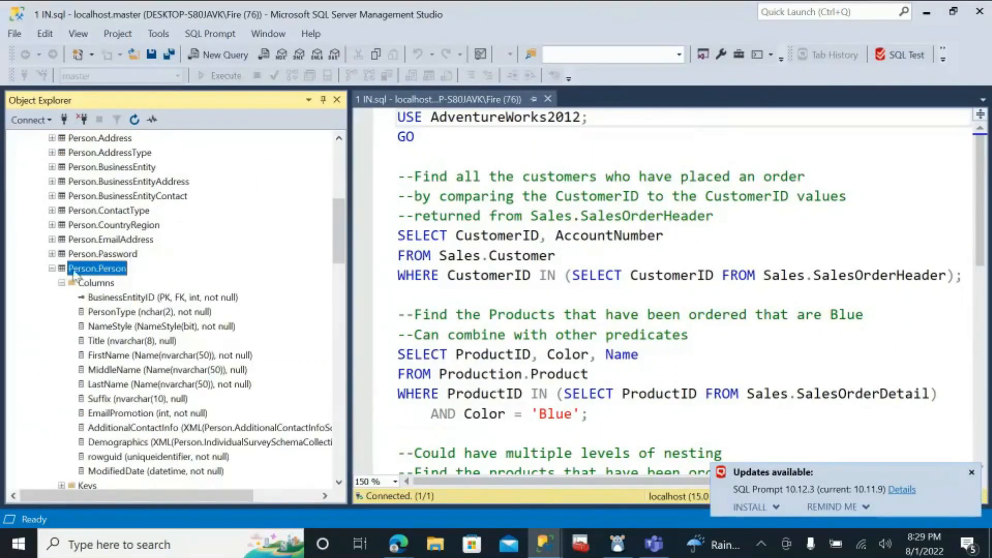
# Step: Select the top 1000 rows of Person.Person and narrow the Object Explorer to give the results more room
pyautogui.rightClick(106, 270)
pyautogui.click(175, 247)
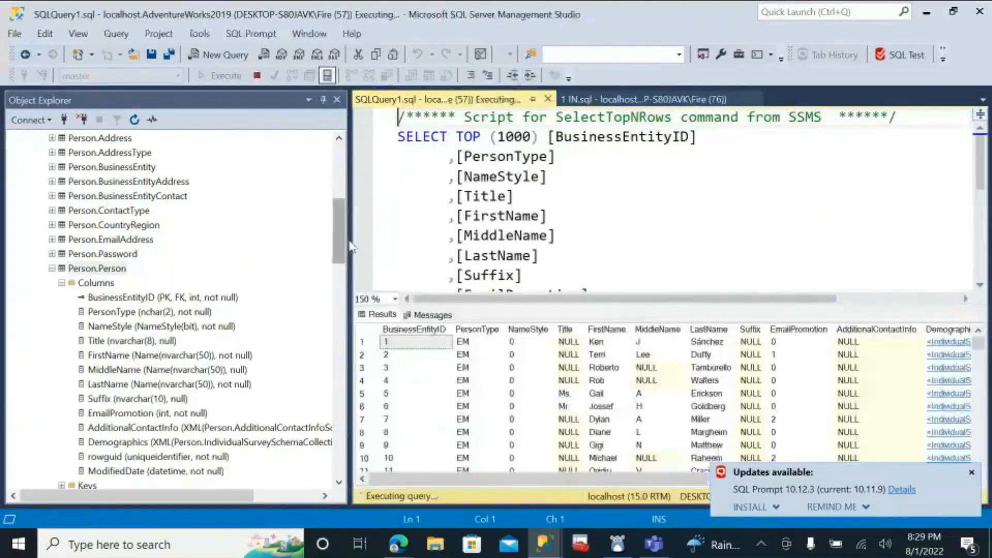
pyautogui.moveTo(349, 237); pyautogui.dragTo(179, 237)
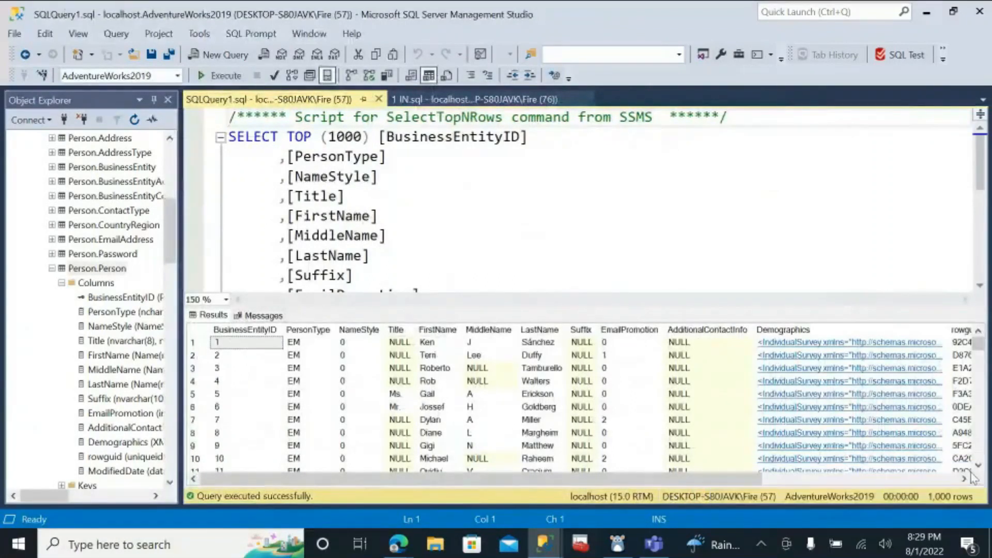
# Step: Examine the query results column by column, from BusinessEntityID and PersonType through the name fields to EmailPromotion
pyautogui.click(239, 332)
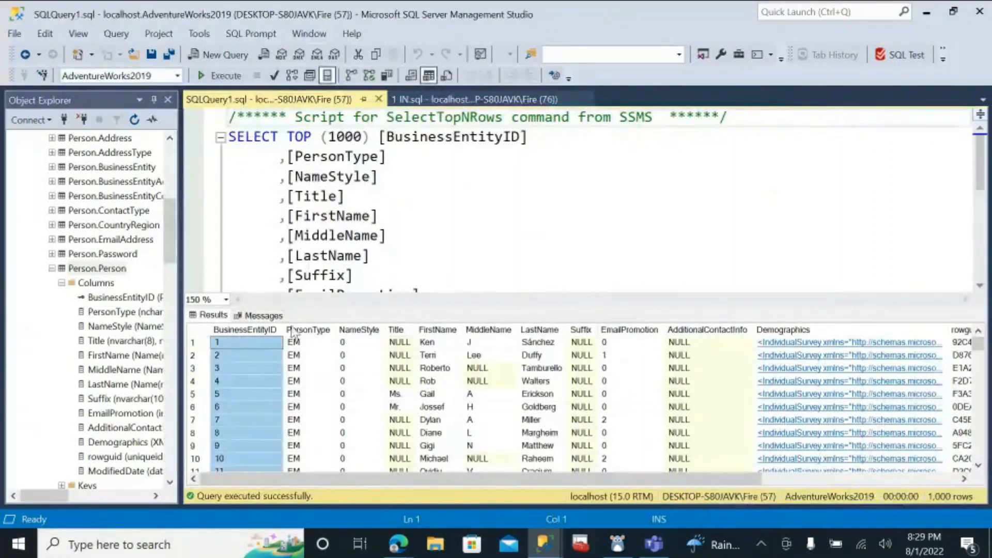
pyautogui.click(291, 332)
pyautogui.click(293, 394)
pyautogui.click(302, 371)
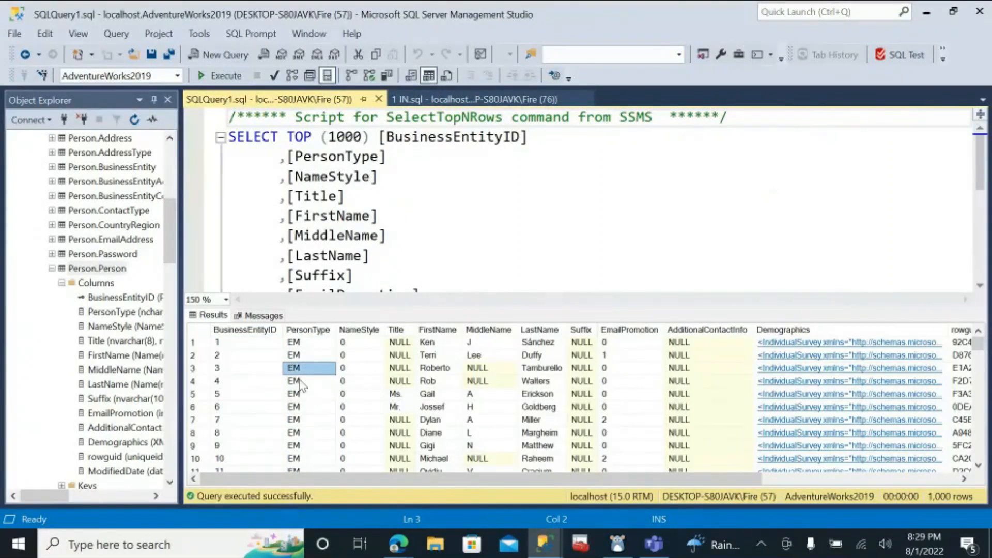
pyautogui.click(302, 382)
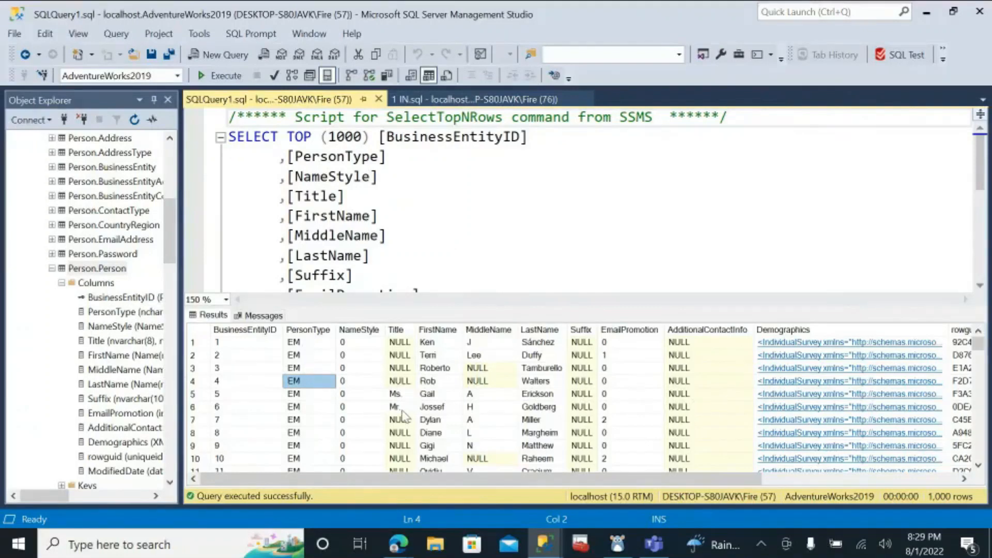
pyautogui.click(347, 369)
pyautogui.click(433, 357)
pyautogui.click(499, 370)
pyautogui.click(539, 370)
pyautogui.click(621, 395)
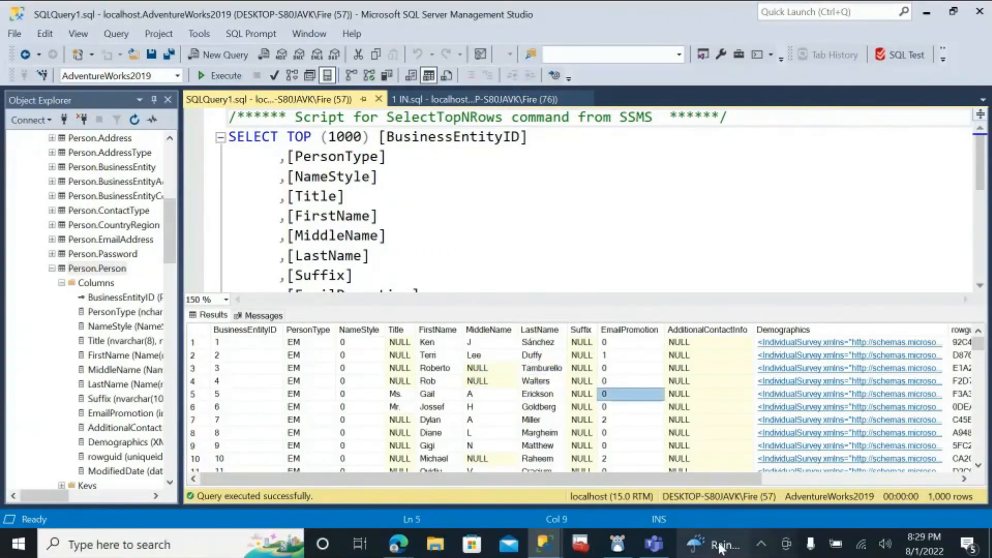
# Step: Examine the first row of the Person.Person results across its fields, from BusinessEntityID to rowguid
pyautogui.moveTo(677, 483); pyautogui.dragTo(625, 460)
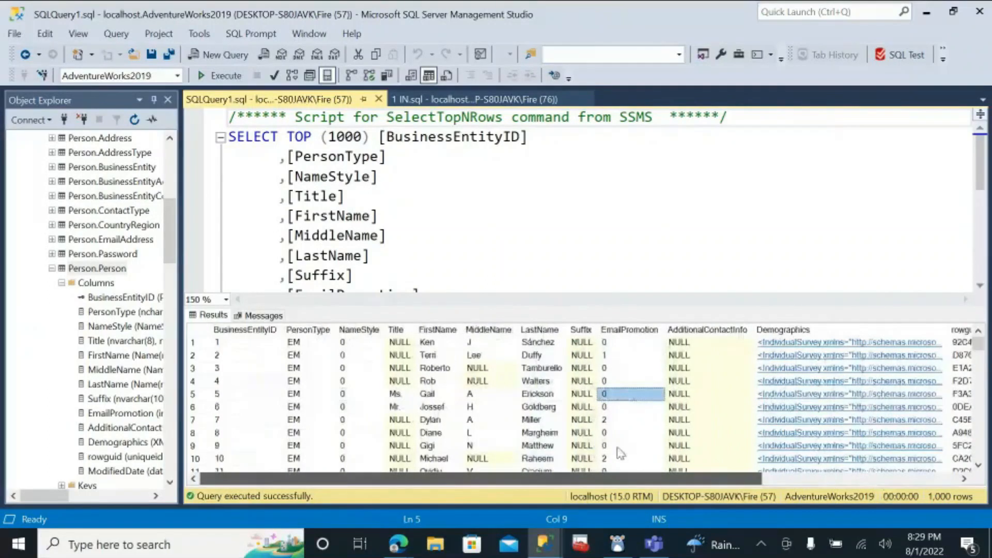
pyautogui.click(294, 345)
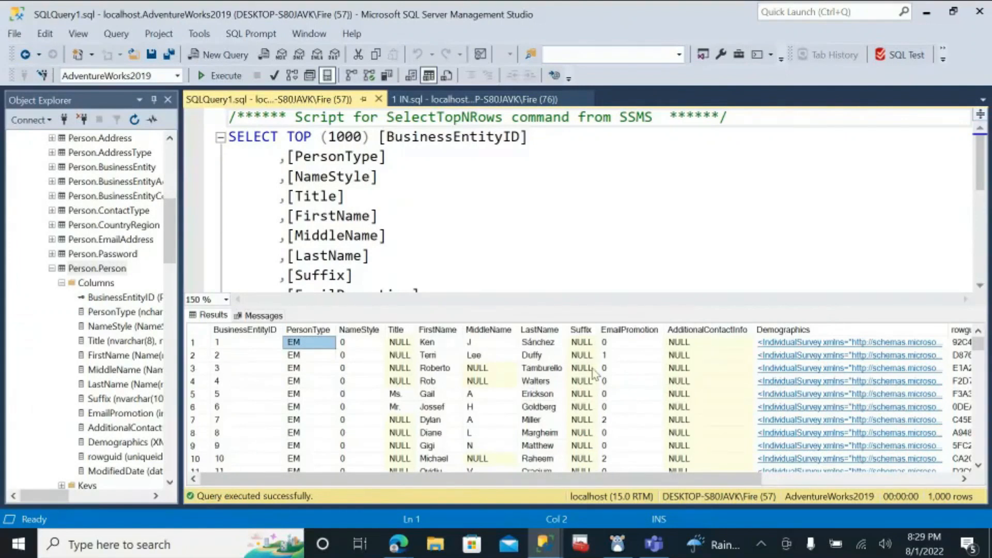
pyautogui.click(966, 345)
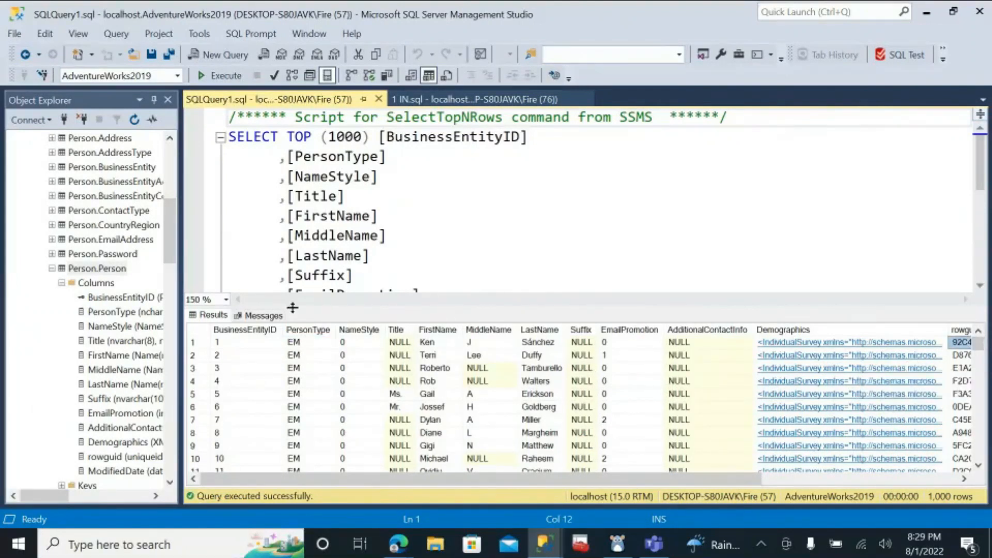
pyautogui.click(279, 346)
pyautogui.moveTo(343, 483); pyautogui.dragTo(317, 492)
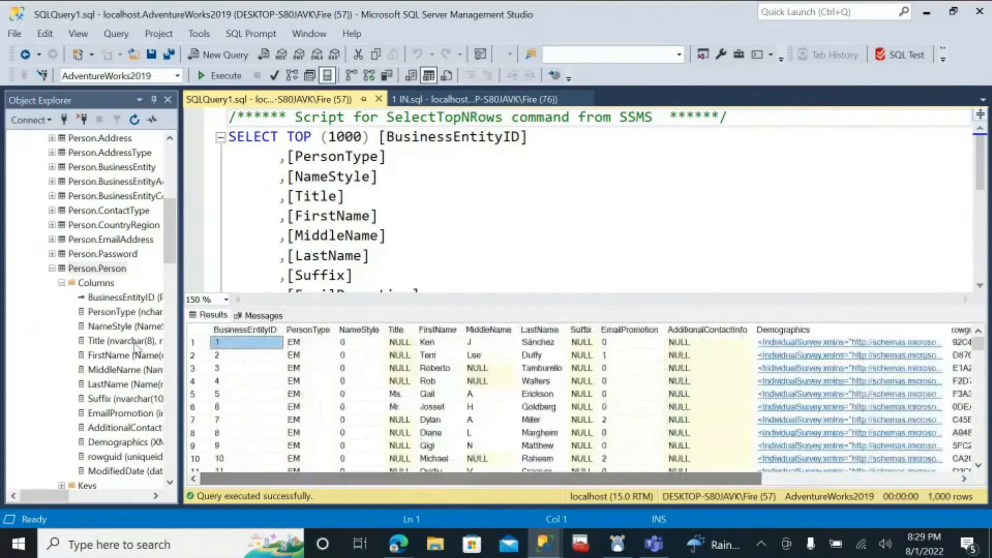
pyautogui.moveTo(697, 485); pyautogui.dragTo(539, 437)
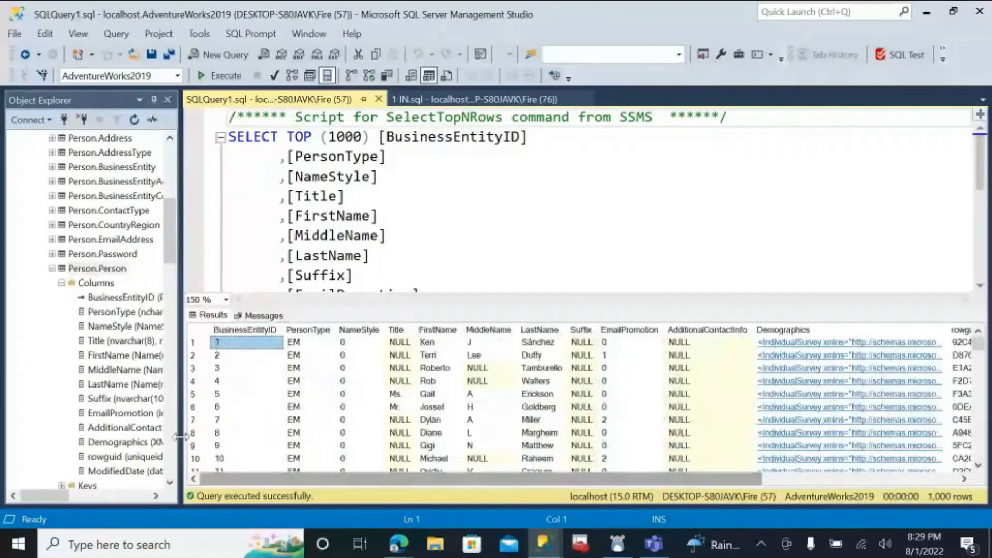
pyautogui.moveTo(179, 408); pyautogui.dragTo(169, 407)
pyautogui.moveTo(278, 481); pyautogui.dragTo(227, 418)
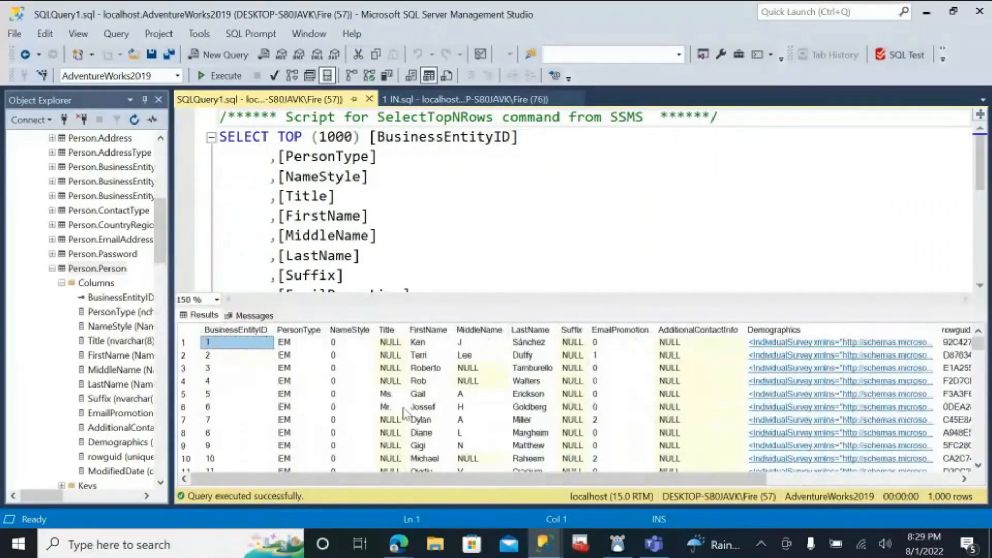
pyautogui.moveTo(631, 476); pyautogui.dragTo(500, 455)
# Step: Widen the Object Explorer again and collapse the Person.Person table
pyautogui.moveTo(170, 283); pyautogui.dragTo(279, 283)
pyautogui.click(51, 269)
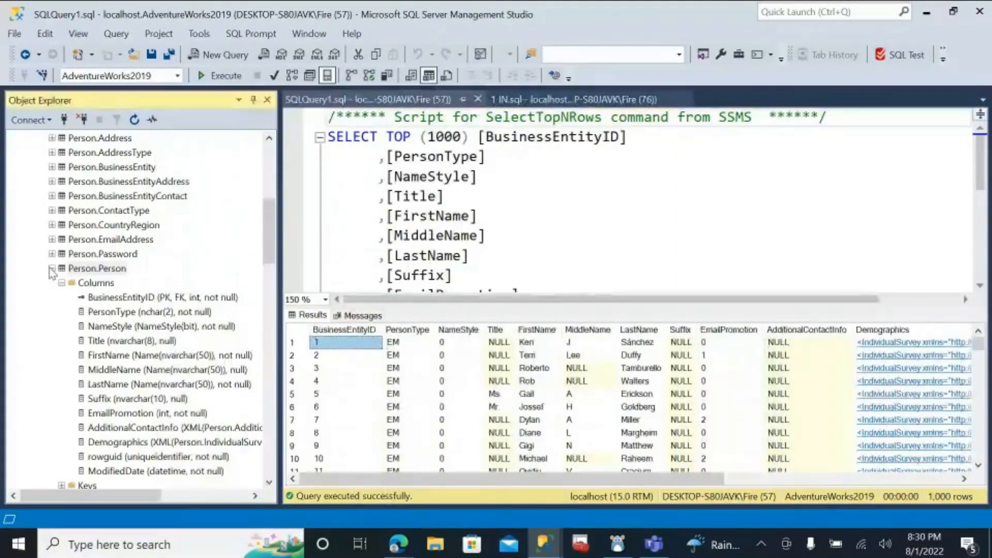
pyautogui.click(50, 269)
pyautogui.click(52, 268)
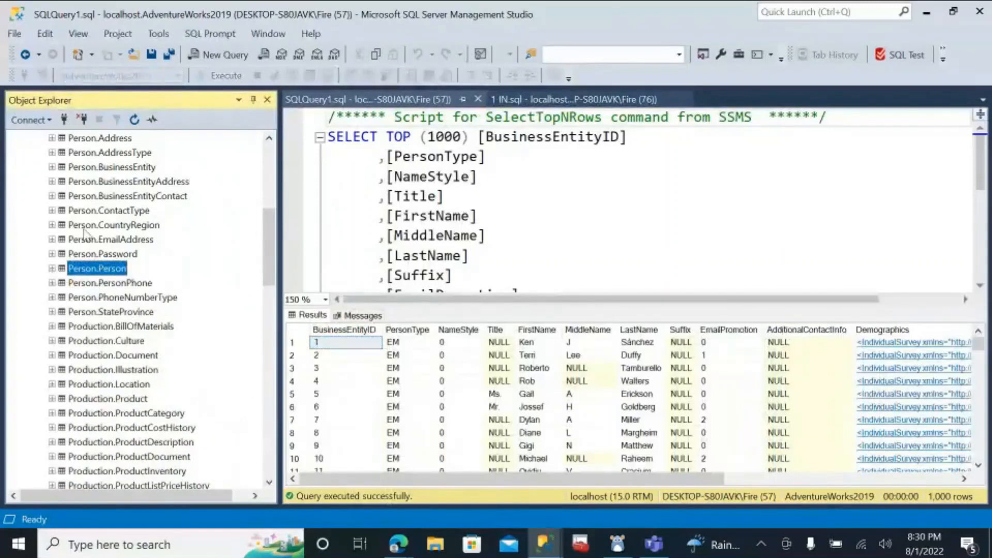
# Step: Browse the database's Production and Purchasing tables, widening the Object Explorer until the longest table name fits
pyautogui.scroll(4, 103, 299)
pyautogui.scroll(-10, 137, 357)
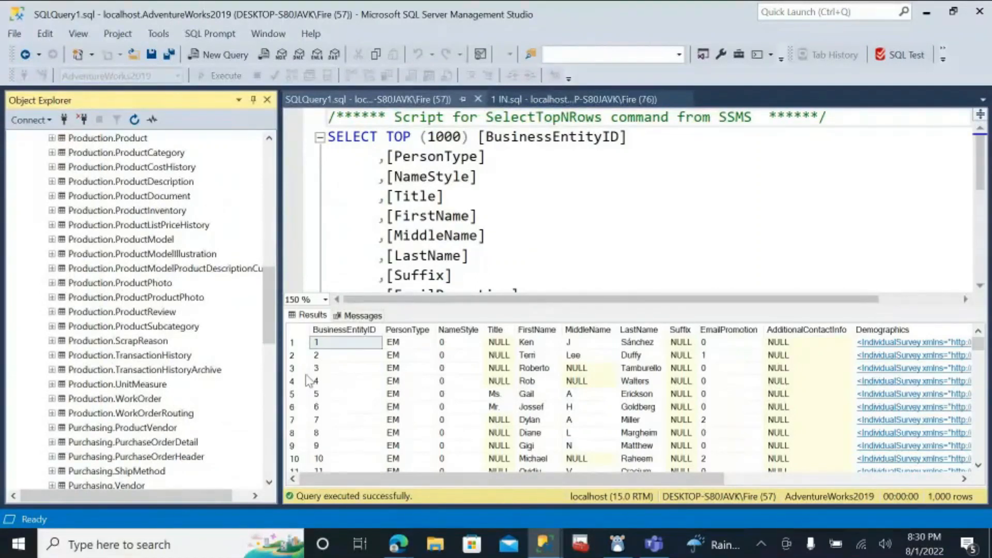
pyautogui.click(332, 367)
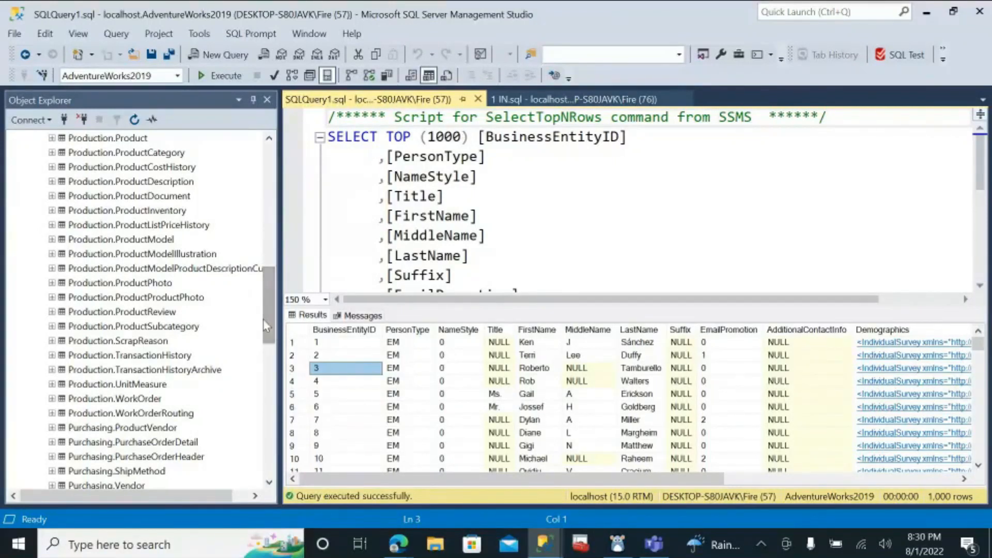
pyautogui.moveTo(278, 248); pyautogui.dragTo(314, 249)
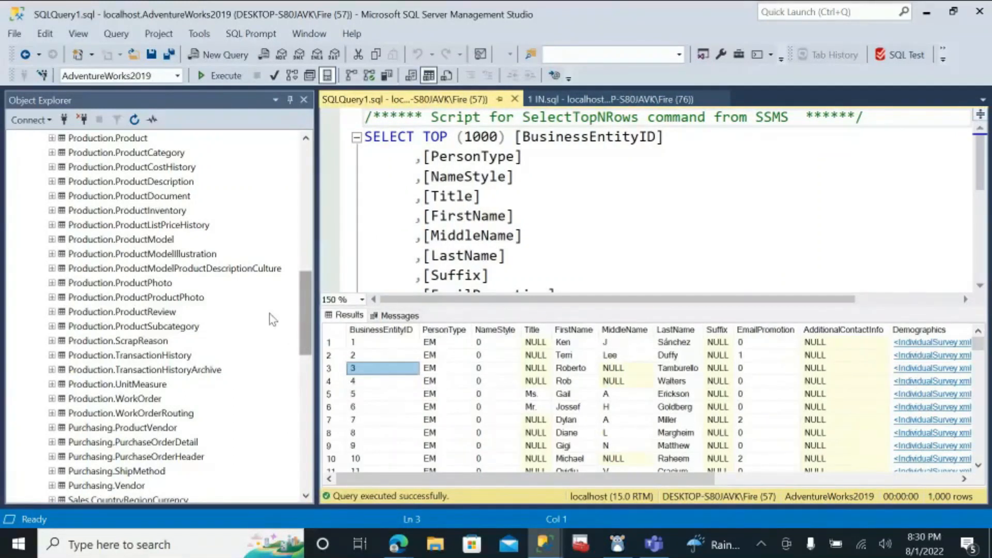
pyautogui.click(300, 234)
pyautogui.scroll(5, 64, 288)
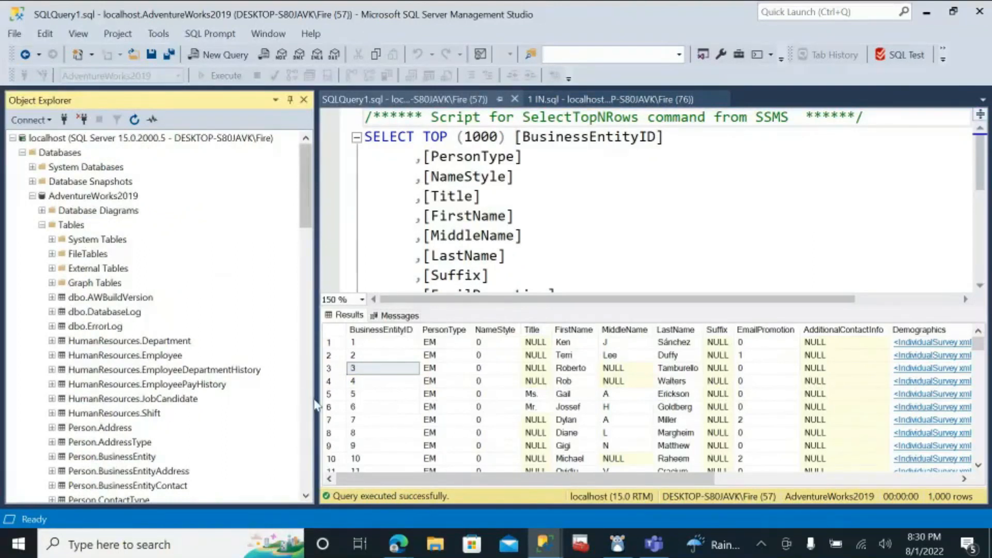
# Step: Narrow the Object Explorer and examine the columns of the Person.Person results, from BusinessEntityID through the name fields to Suffix
pyautogui.moveTo(316, 393); pyautogui.dragTo(160, 362)
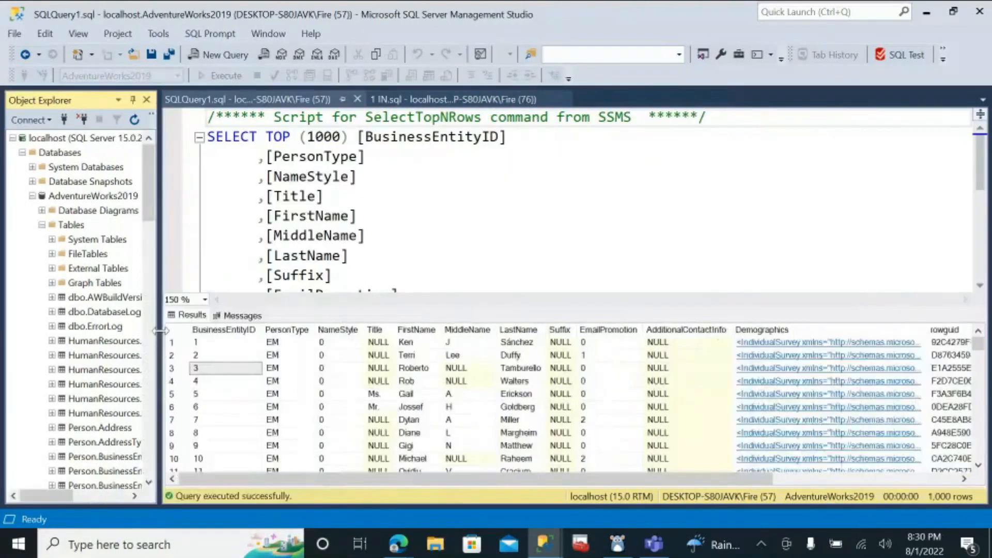
pyautogui.click(386, 478)
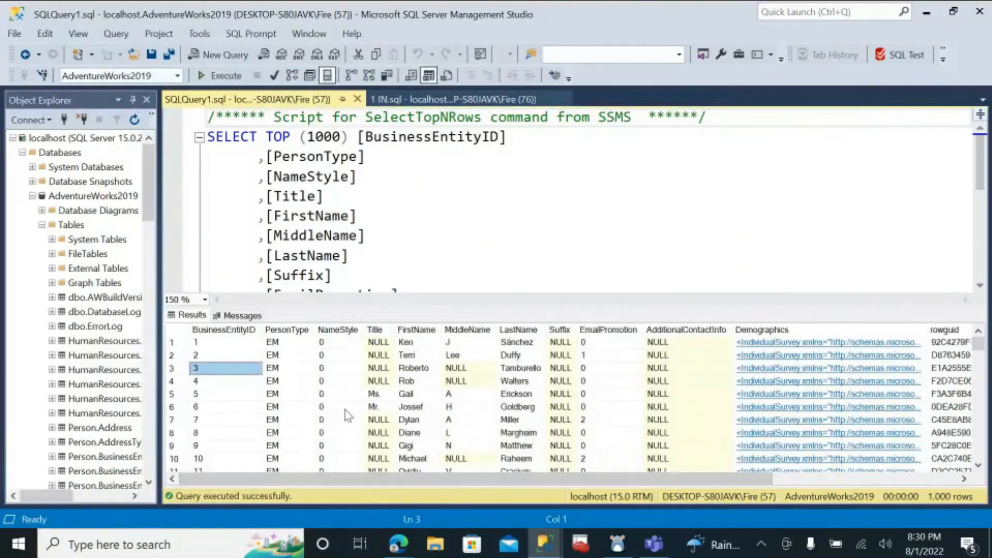
pyautogui.moveTo(348, 481)
pyautogui.mouseDown()
pyautogui.moveTo(491, 511)
pyautogui.moveTo(540, 509)
pyautogui.moveTo(372, 485)
pyautogui.moveTo(341, 471)
pyautogui.mouseUp()
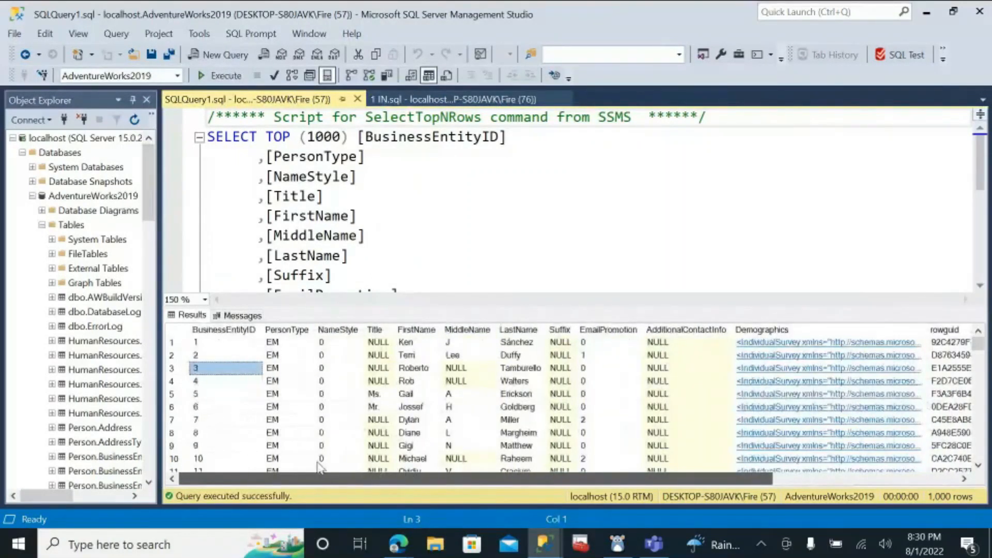
pyautogui.click(239, 330)
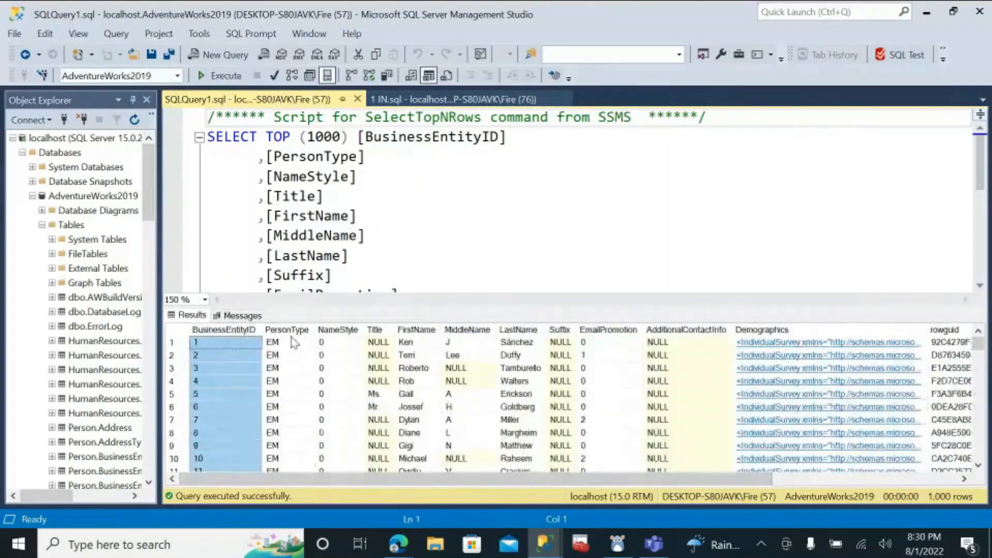
pyautogui.click(384, 352)
pyautogui.click(415, 344)
pyautogui.click(484, 358)
pyautogui.moveTo(594, 479)
pyautogui.mouseDown()
pyautogui.moveTo(761, 510)
pyautogui.moveTo(578, 491)
pyautogui.mouseUp()
pyautogui.click(563, 381)
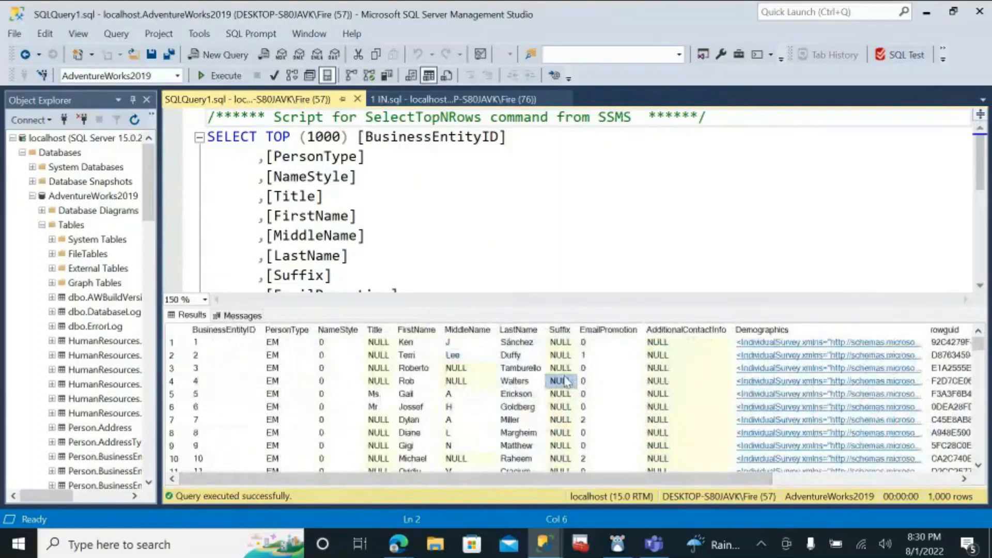
pyautogui.moveTo(674, 481); pyautogui.dragTo(675, 519)
# Step: Look through the rows of the query results, selecting the whole first row and the whole BusinessEntityID column
pyautogui.click(418, 393)
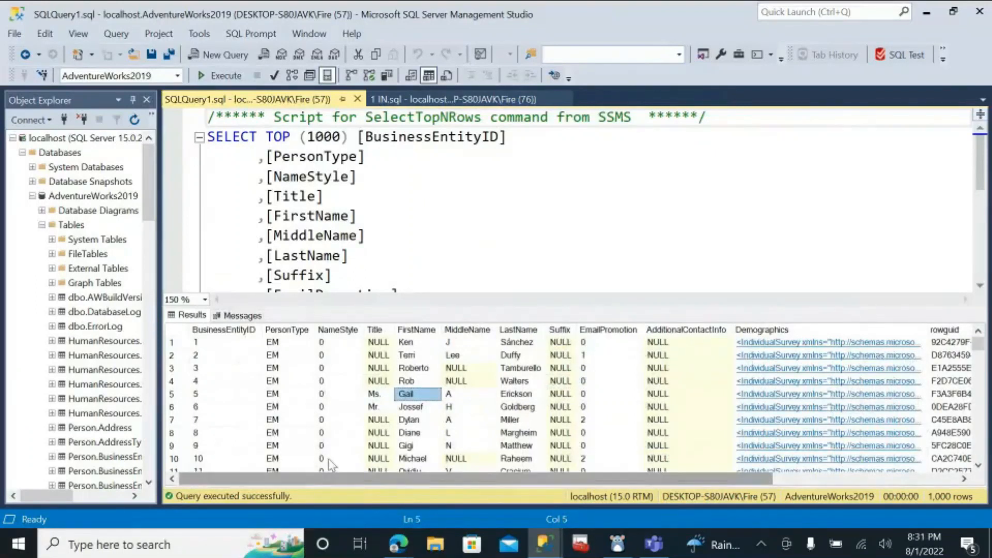
pyautogui.scroll(-5, 623, 445)
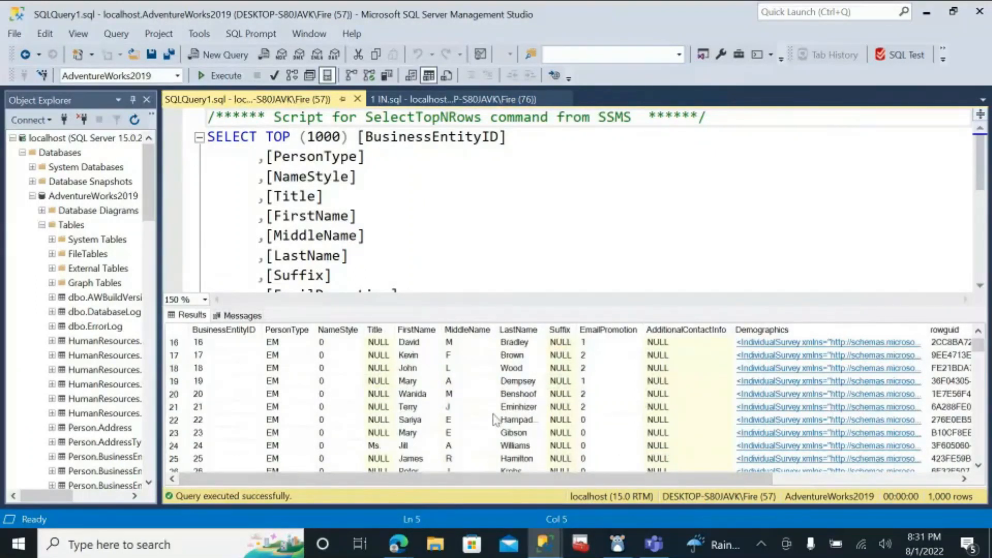
pyautogui.scroll(5, 516, 421)
pyautogui.click(184, 342)
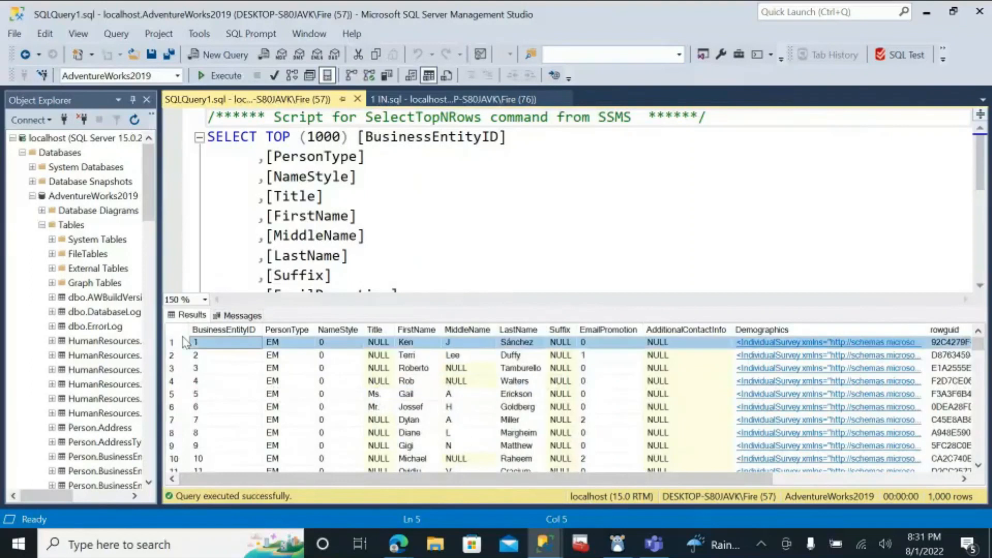
pyautogui.moveTo(514, 479); pyautogui.dragTo(305, 442)
pyautogui.click(222, 355)
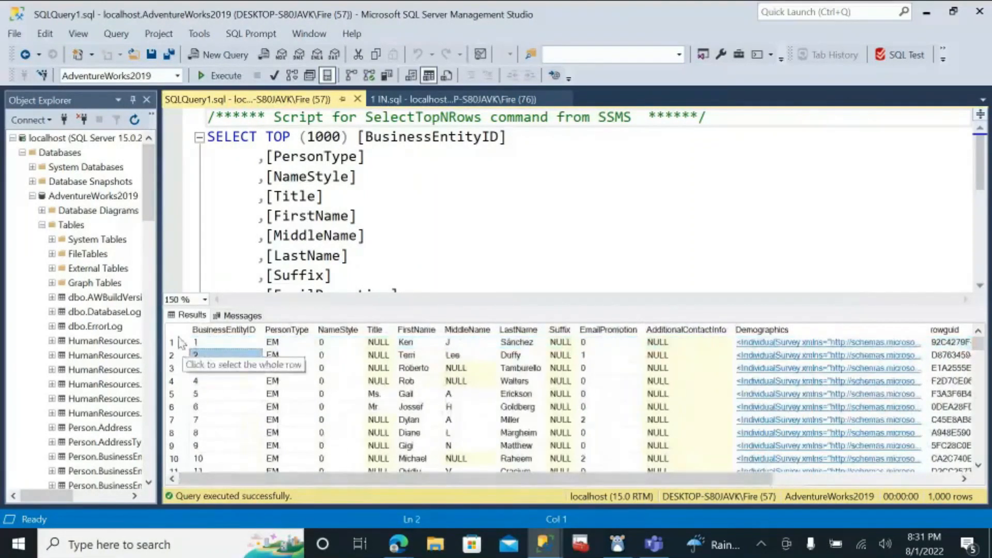
pyautogui.click(200, 335)
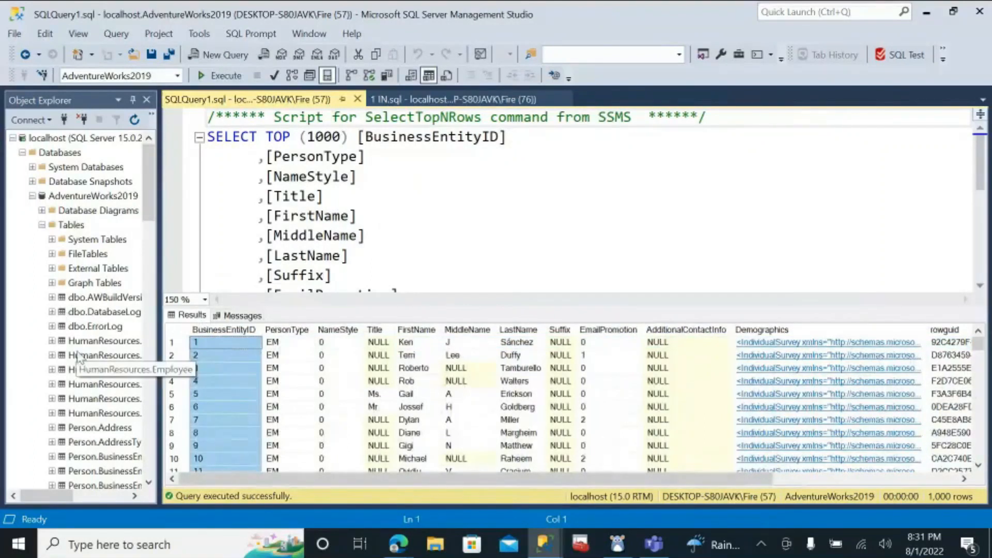
# Step: Browse the table list through the Person and Production tables, widening the Object Explorer to show more of their names
pyautogui.scroll(-2, 122, 405)
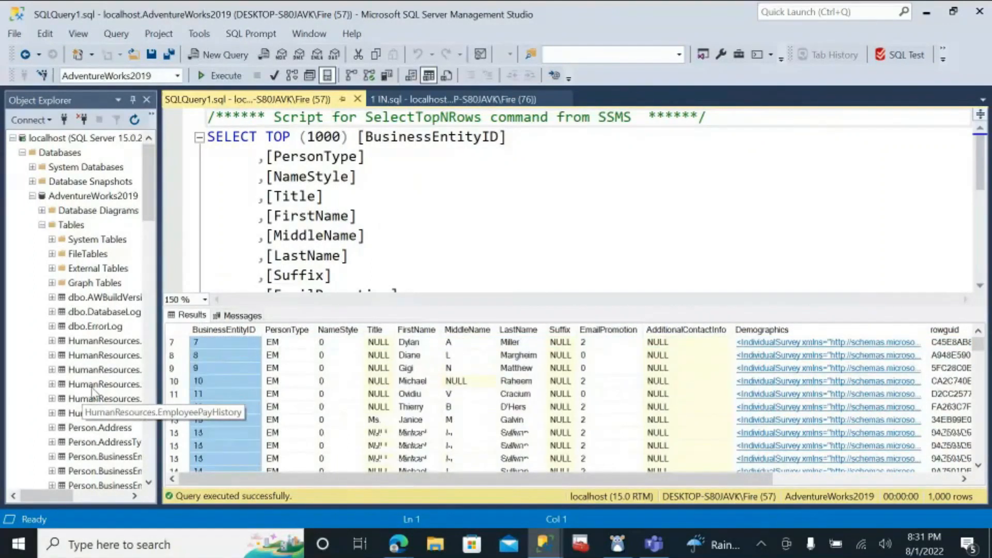
pyautogui.click(120, 404)
pyautogui.scroll(-8, 126, 361)
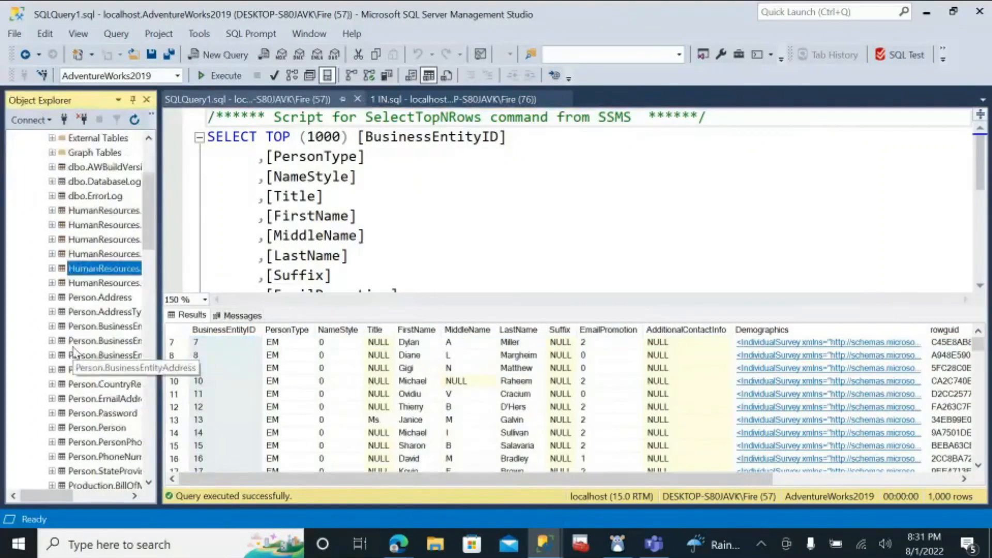
pyautogui.moveTo(157, 357); pyautogui.dragTo(222, 357)
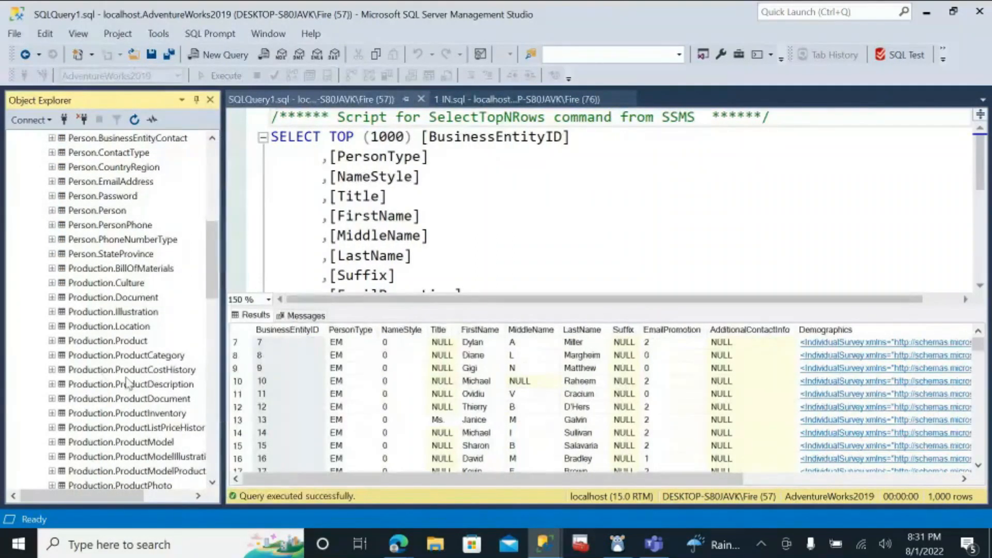
pyautogui.scroll(8, 127, 384)
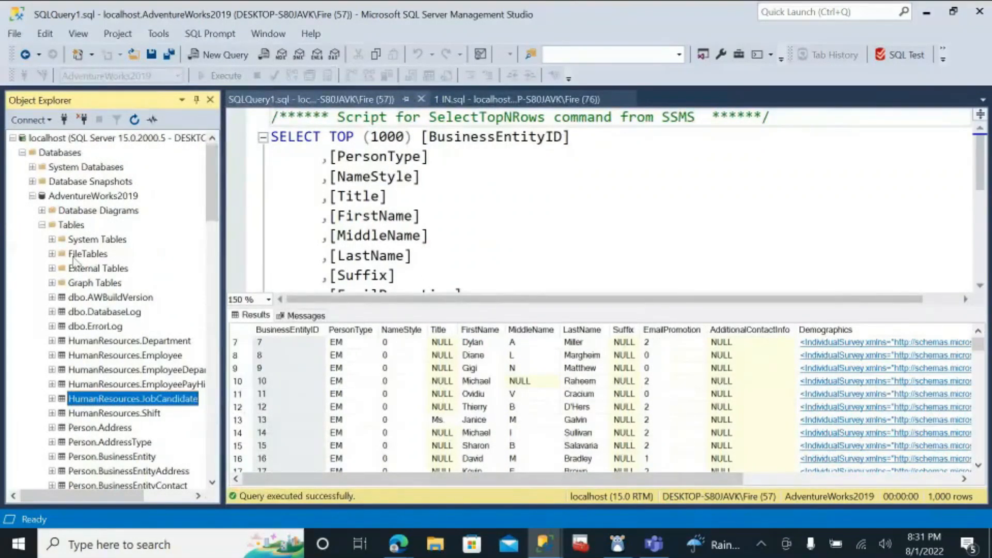
# Step: Collapse the Tables folder of AdventureWorks2019 and widen the Object Explorer slightly
pyautogui.click(42, 225)
pyautogui.moveTo(223, 262); pyautogui.dragTo(241, 262)
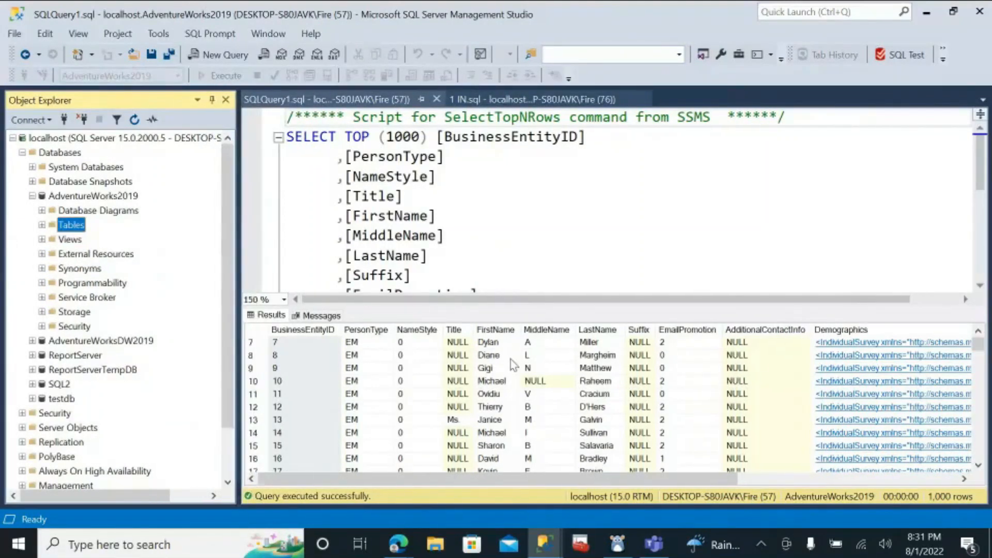
pyautogui.click(452, 257)
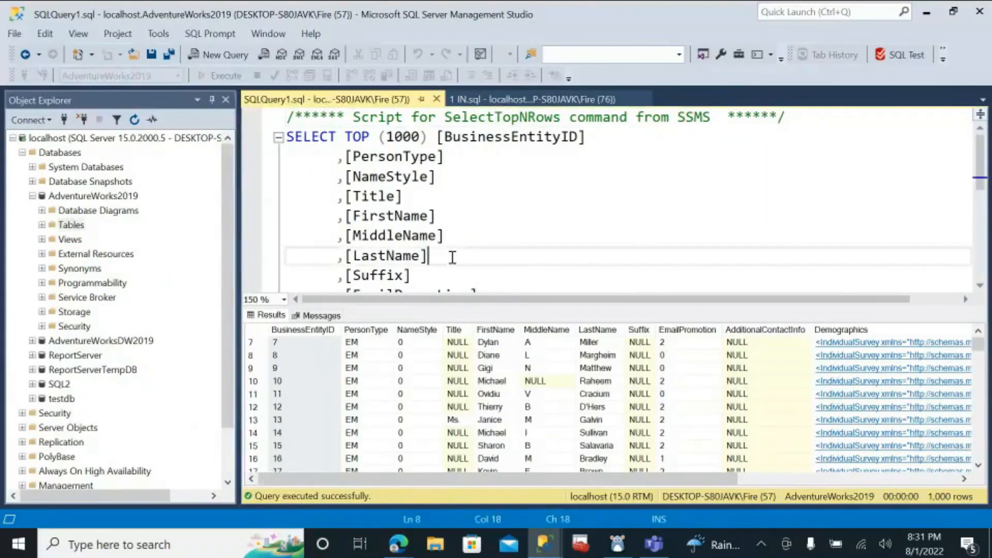
# Step: Expand the Tables folder of AdventureWorks2019 and widen the Object Explorer until the full HumanResources table names fit
pyautogui.click(69, 196)
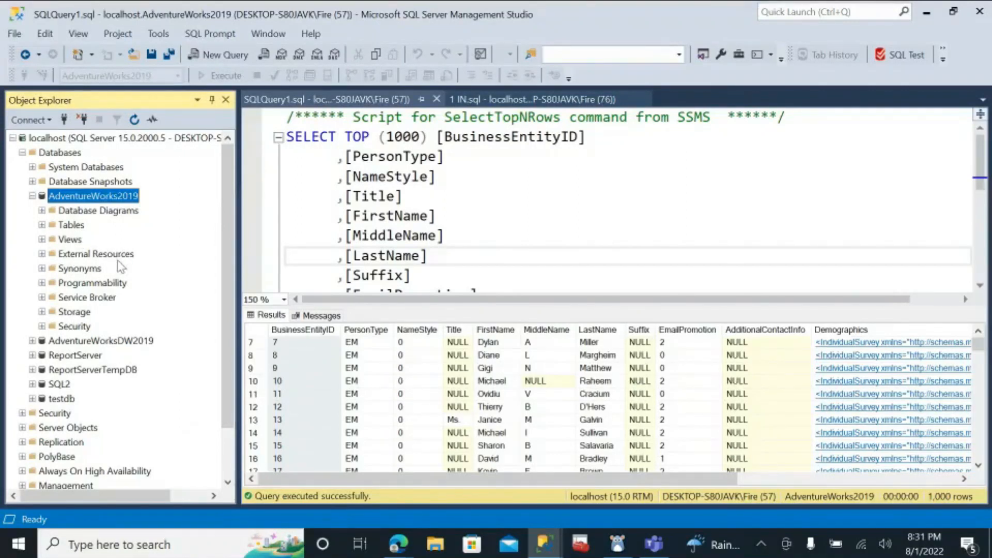
pyautogui.click(41, 225)
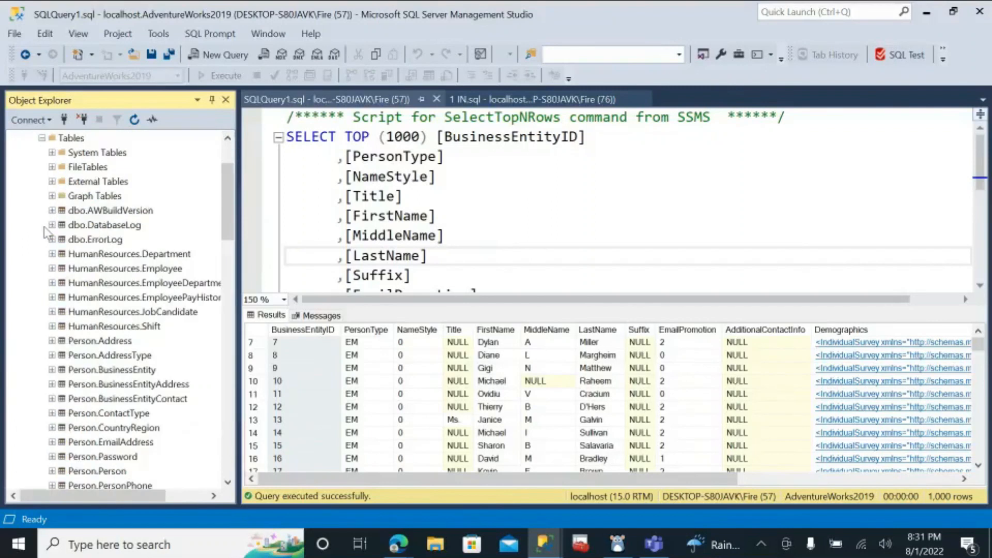
pyautogui.moveTo(238, 233); pyautogui.dragTo(310, 232)
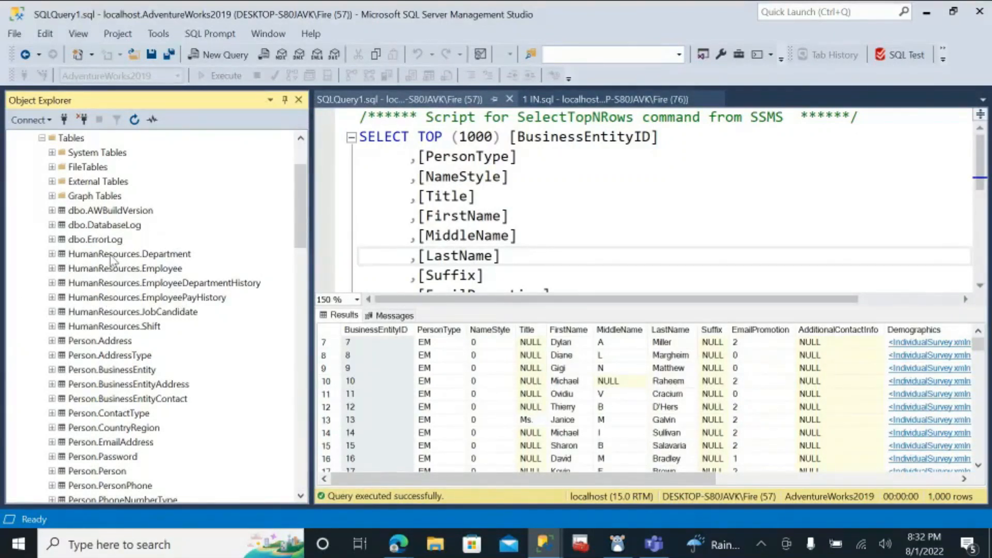
# Step: Examine the AdventureWorks2019 tables in the HumanResources schema, from Department to Shift
pyautogui.click(87, 258)
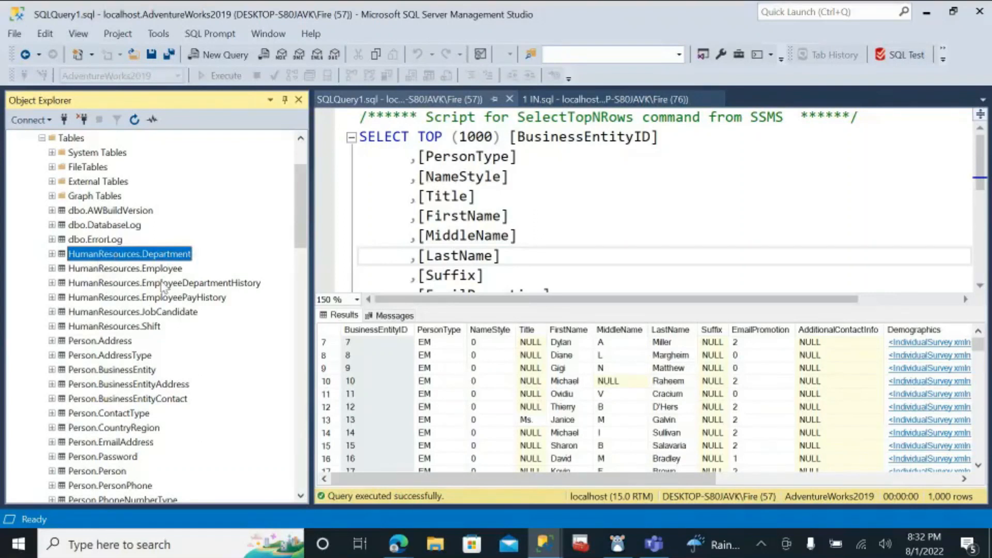
pyautogui.click(102, 328)
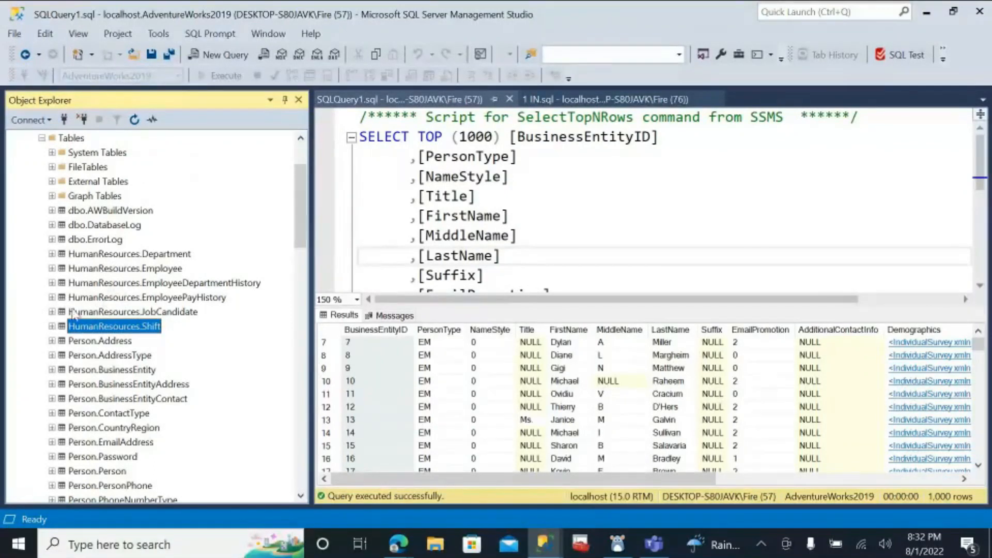
pyautogui.scroll(2, 112, 350)
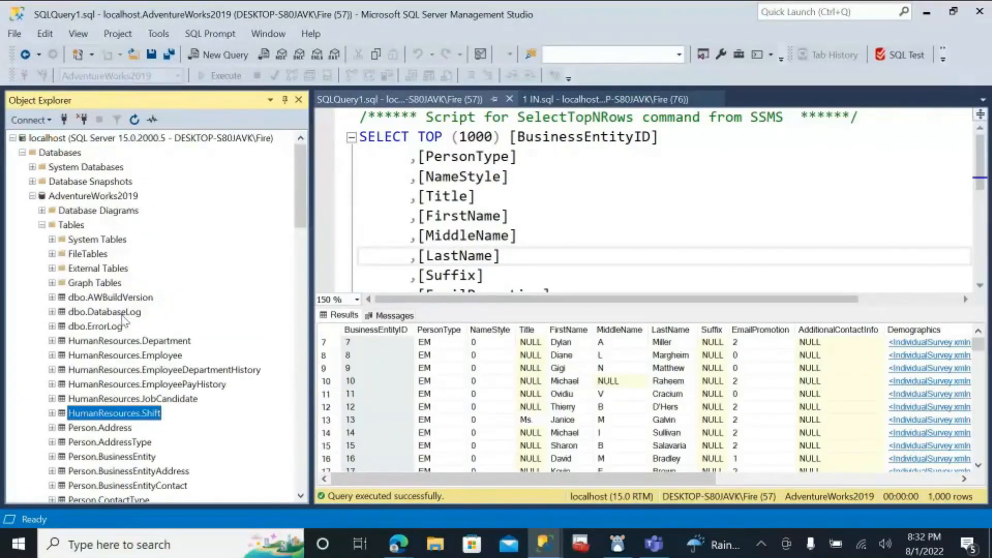
pyautogui.click(93, 201)
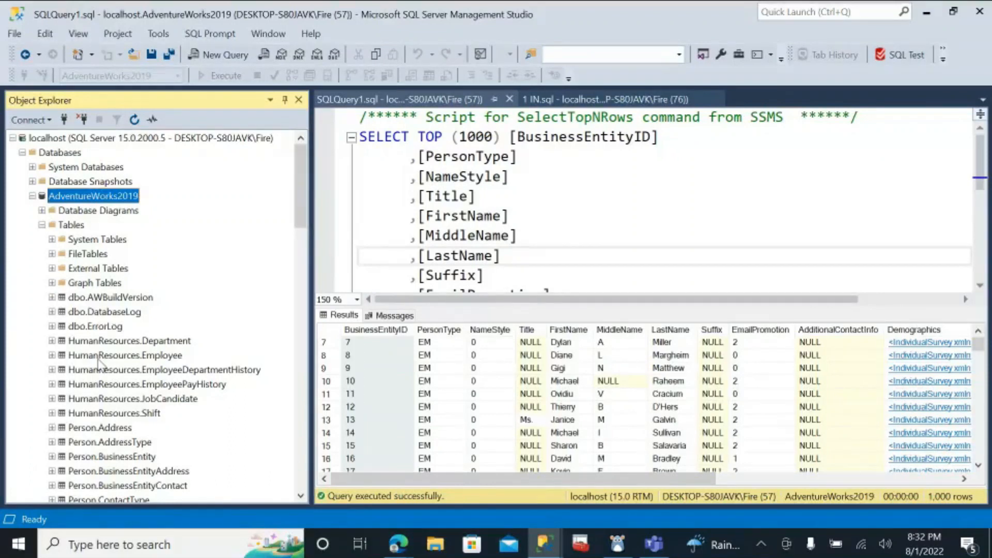
pyautogui.click(111, 343)
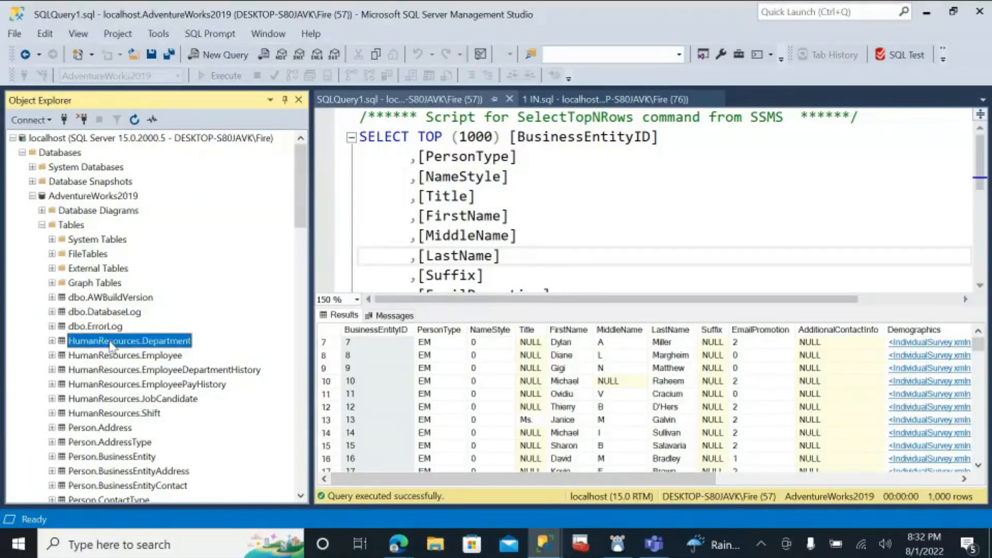
# Step: Examine the tables in the Person schema, from Person.Address to Person.StateProvince
pyautogui.scroll(-2, 104, 376)
pyautogui.click(88, 369)
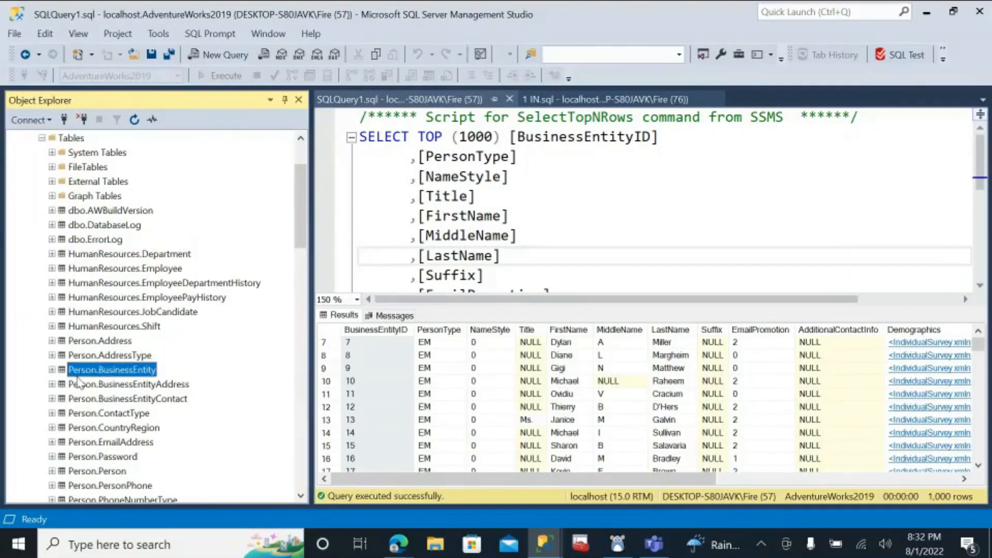
pyautogui.click(77, 342)
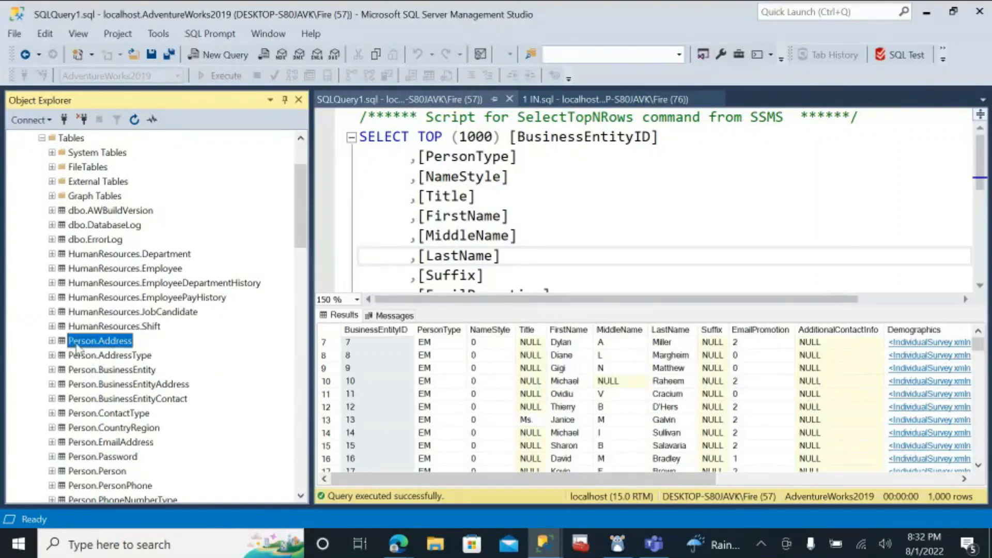
pyautogui.scroll(-2, 103, 411)
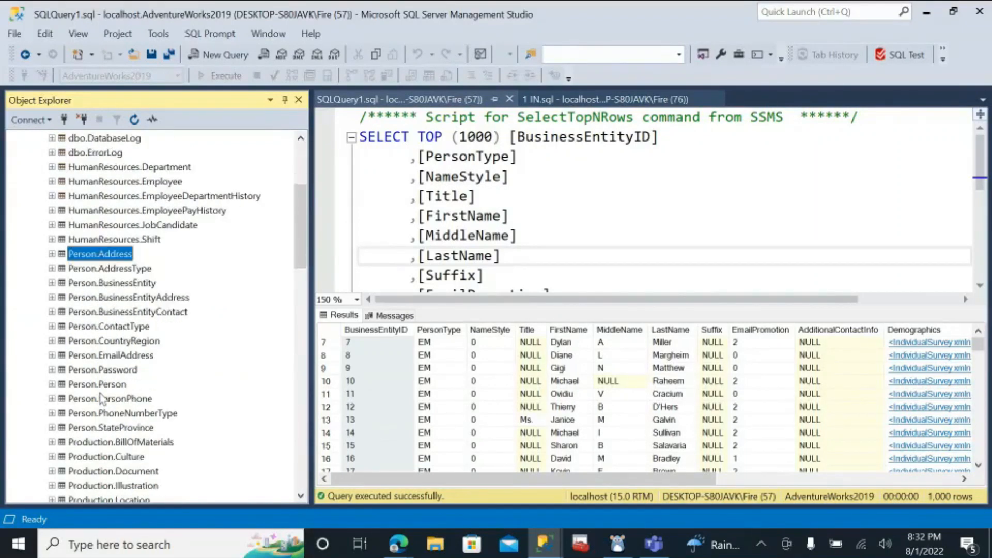
pyautogui.click(96, 429)
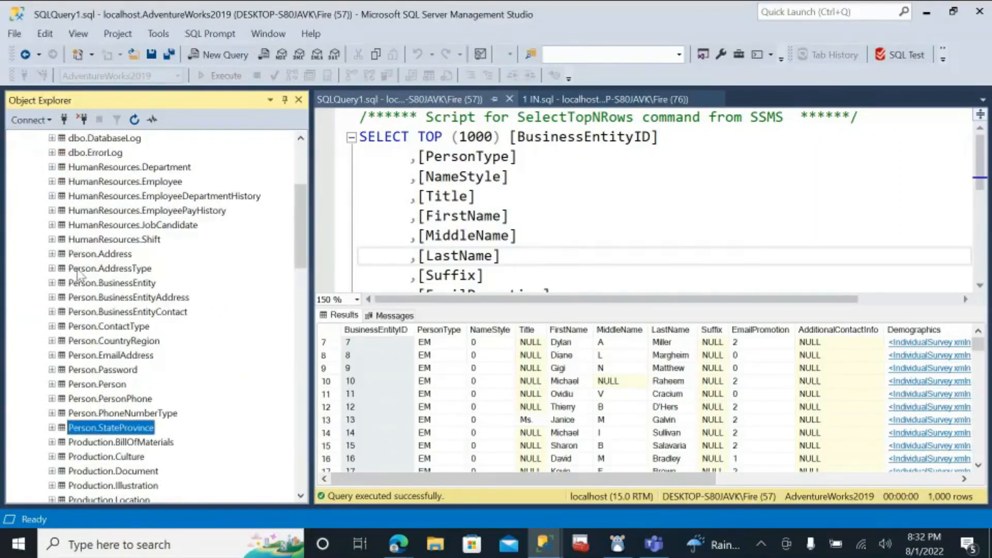
pyautogui.click(79, 271)
pyautogui.click(103, 429)
# Step: Examine the tables in the Production schema, from Production.BillOfMaterials to Production.WorkOrderRouting
pyautogui.scroll(-3, 139, 385)
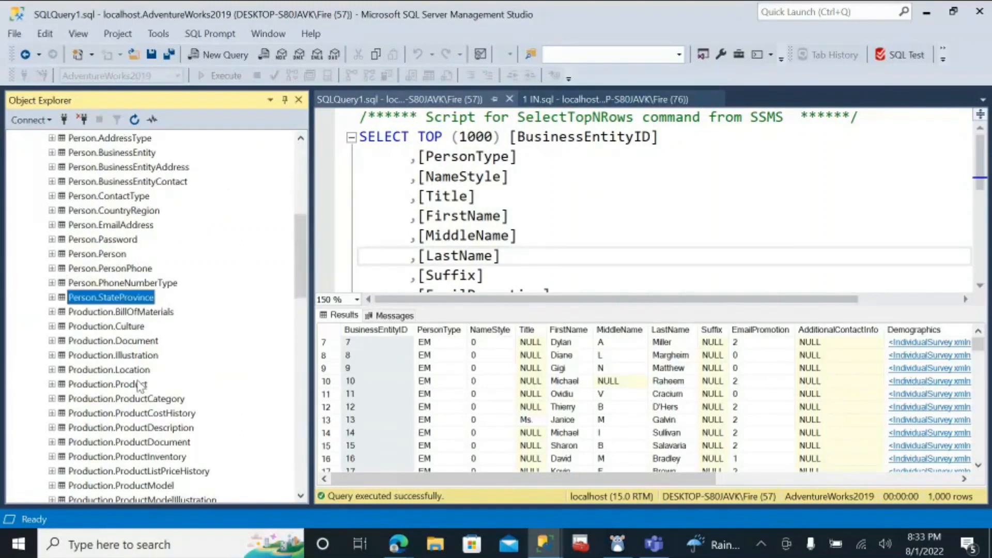
pyautogui.press('Down')
pyautogui.scroll(-2, 85, 335)
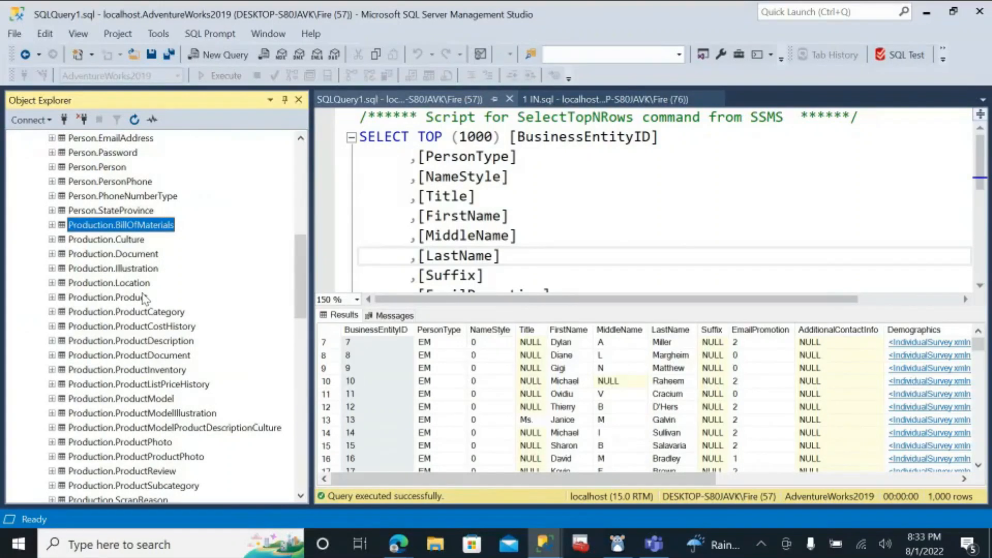
pyautogui.click(91, 242)
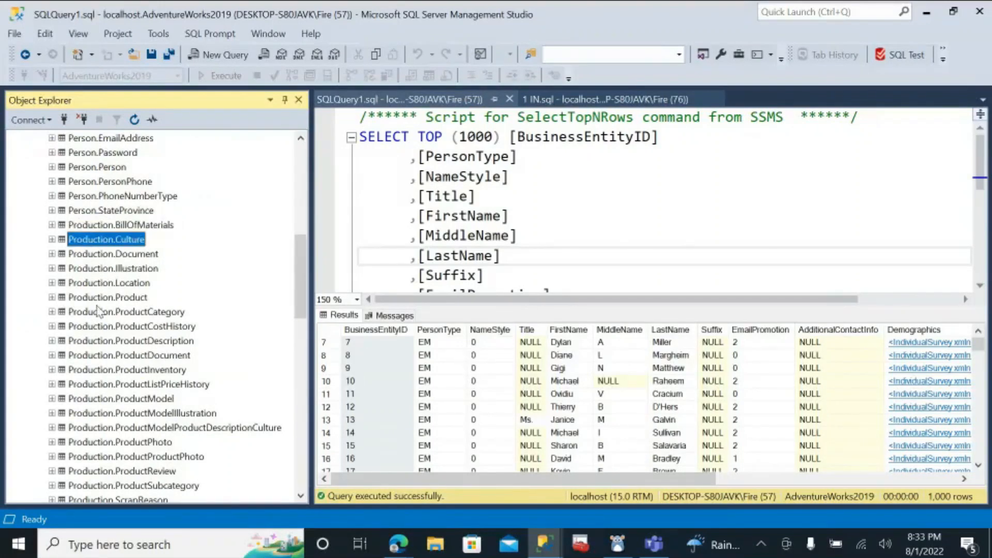
pyautogui.scroll(-4, 98, 312)
pyautogui.click(110, 399)
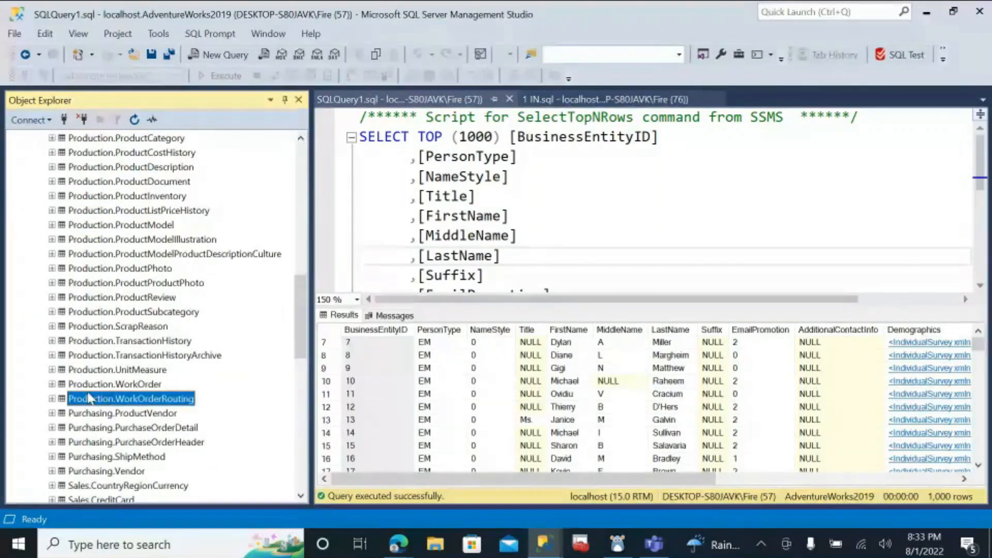
# Step: Examine the Purchasing tables from ProductVendor to Vendor and the first Sales tables, starting at Sales.CountryRegionCurrency
pyautogui.click(101, 413)
pyautogui.scroll(-1, 101, 413)
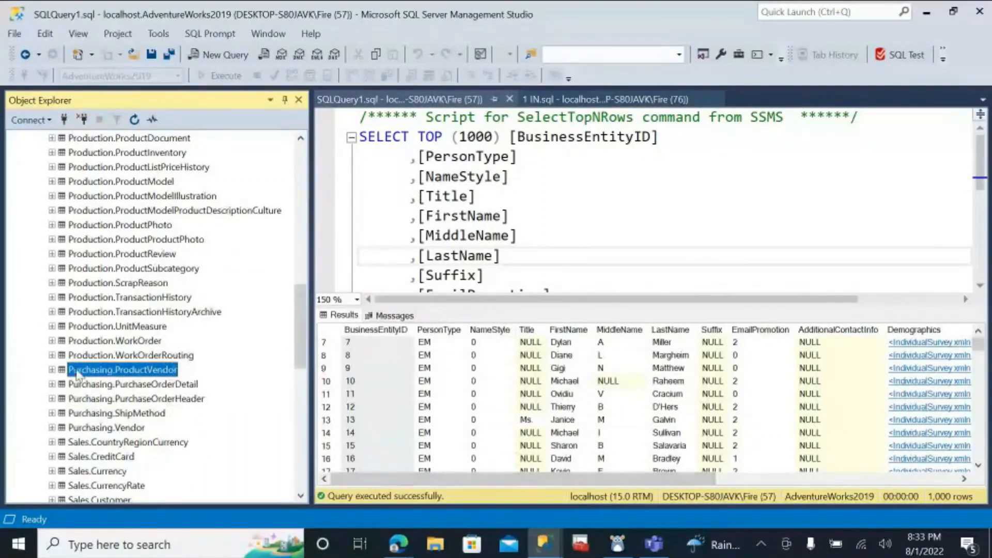
pyautogui.click(86, 428)
pyautogui.scroll(-1, 88, 426)
pyautogui.click(88, 402)
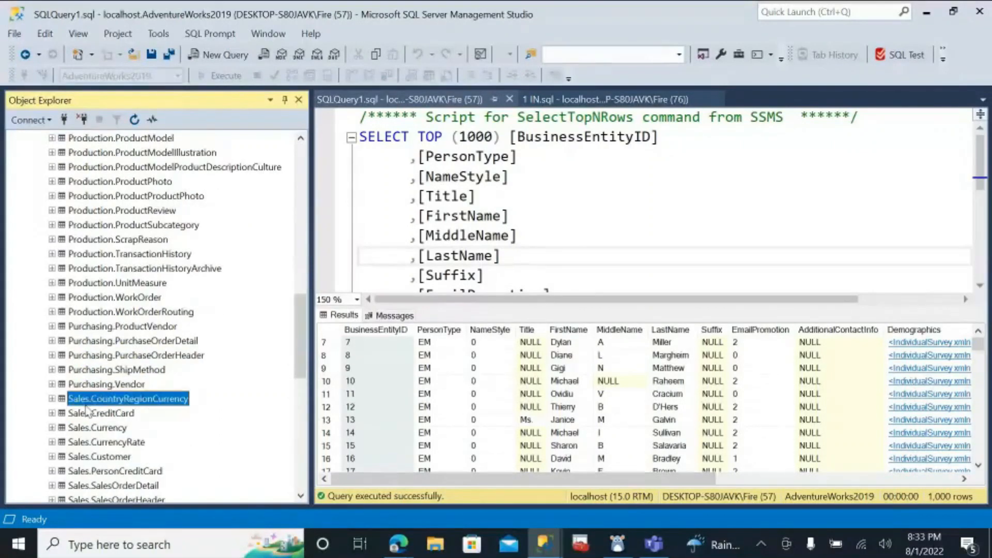
pyautogui.scroll(-1, 87, 413)
pyautogui.scroll(16, 95, 398)
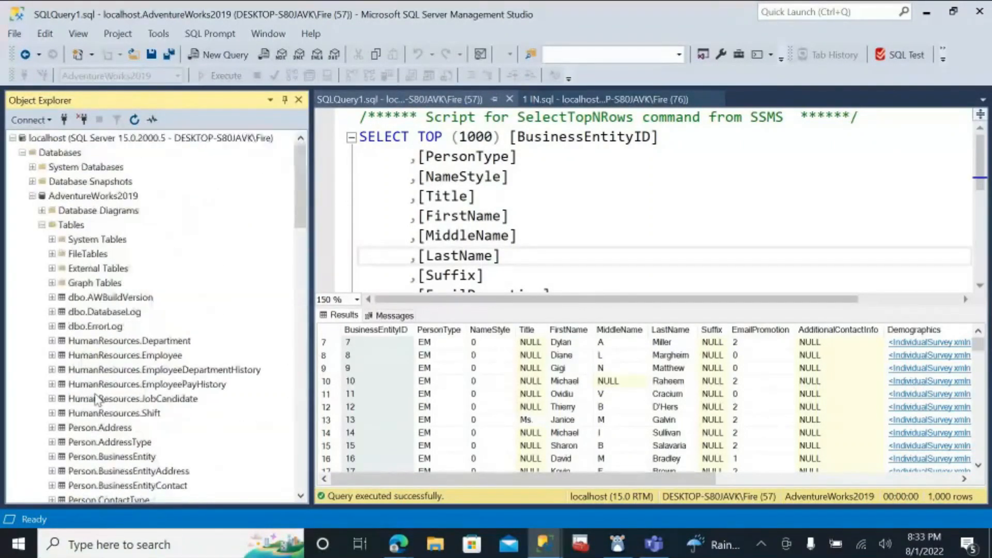
# Step: Examine the tables in the Sales schema, from Sales.CountryRegionCurrency to Sales.Store
pyautogui.click(120, 355)
pyautogui.scroll(-5, 120, 361)
pyautogui.scroll(-13, 120, 363)
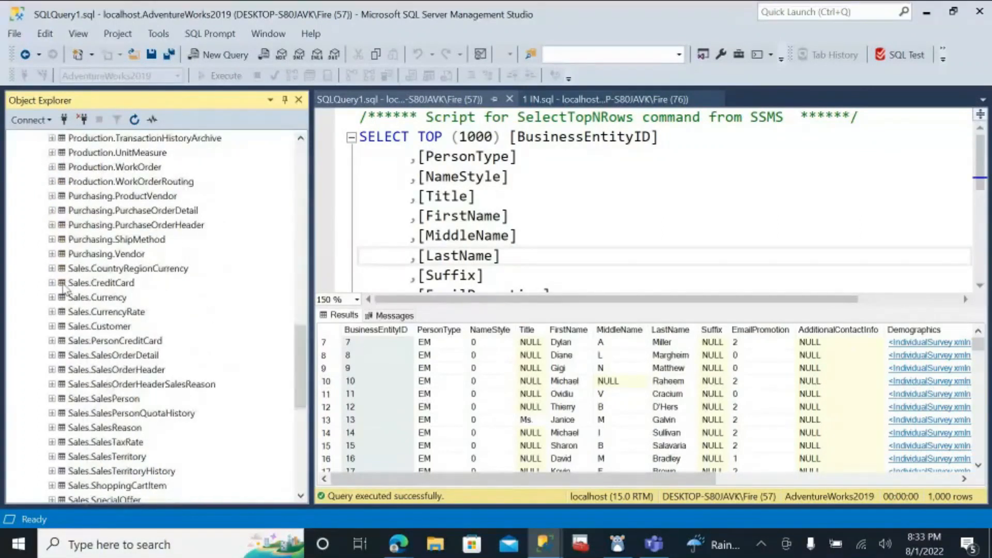
pyautogui.click(80, 269)
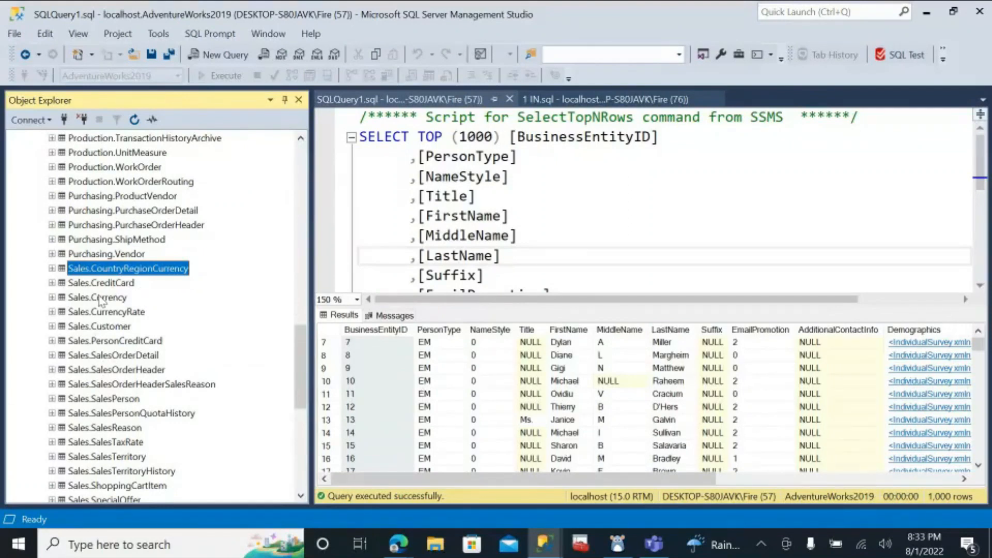
pyautogui.scroll(-2, 81, 338)
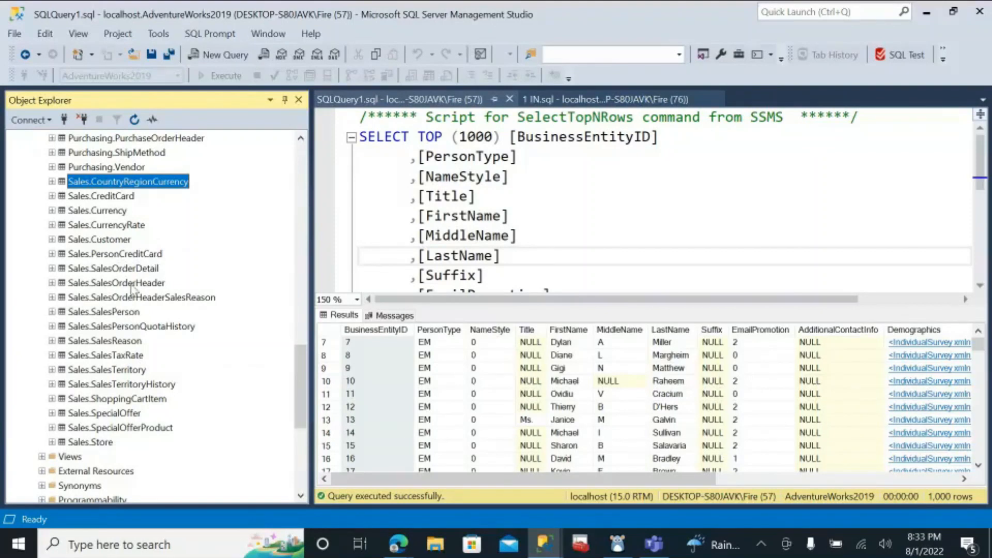
pyautogui.scroll(-2, 132, 292)
# Step: Expand the HumanResources.Employee table to list its columns, and widen the object tree to give them more room
pyautogui.scroll(13, 93, 310)
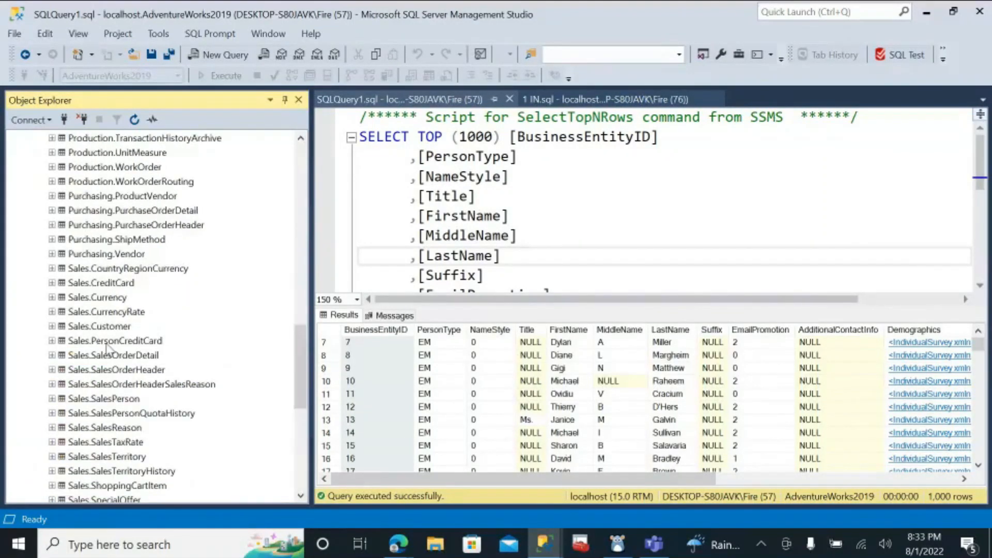
pyautogui.scroll(4, 129, 306)
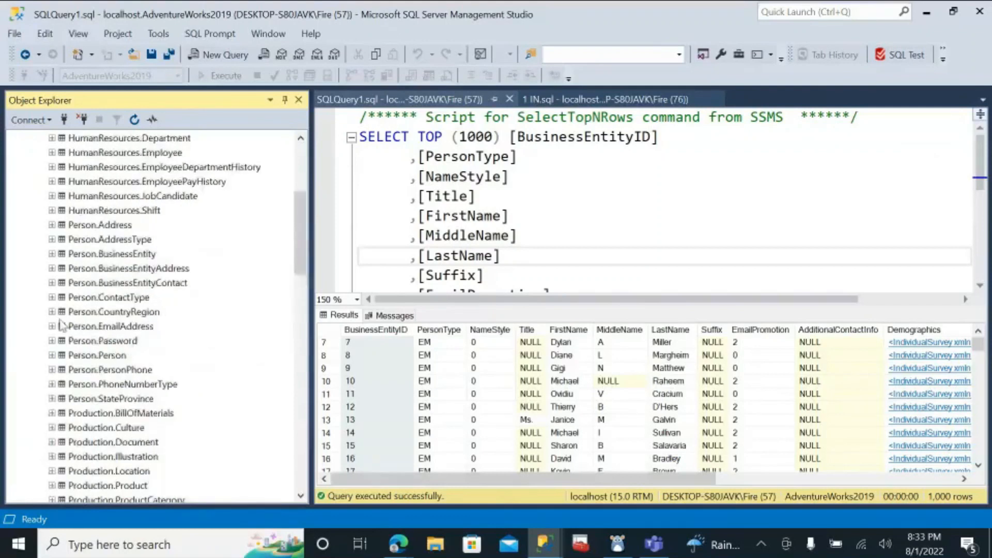
pyautogui.scroll(3, 144, 254)
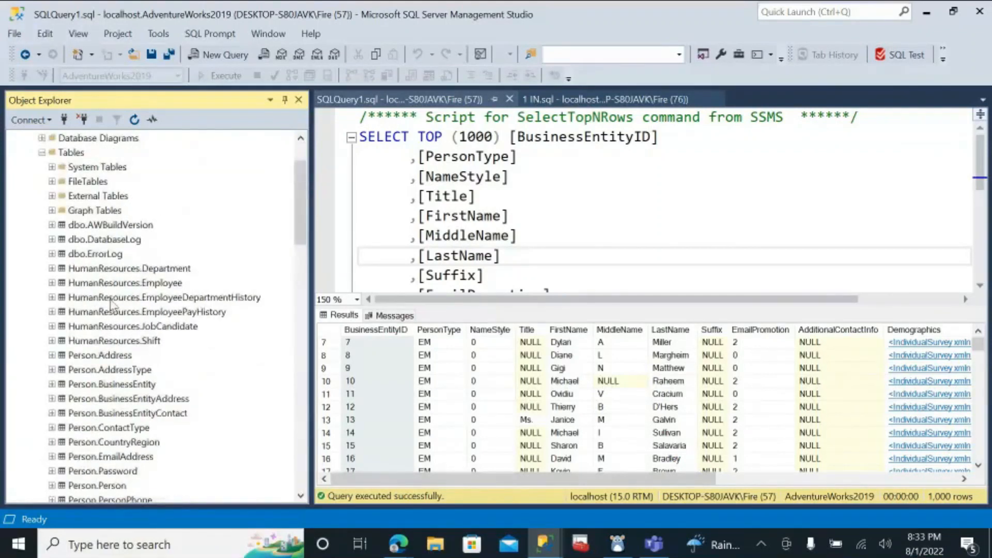
pyautogui.scroll(2, 82, 287)
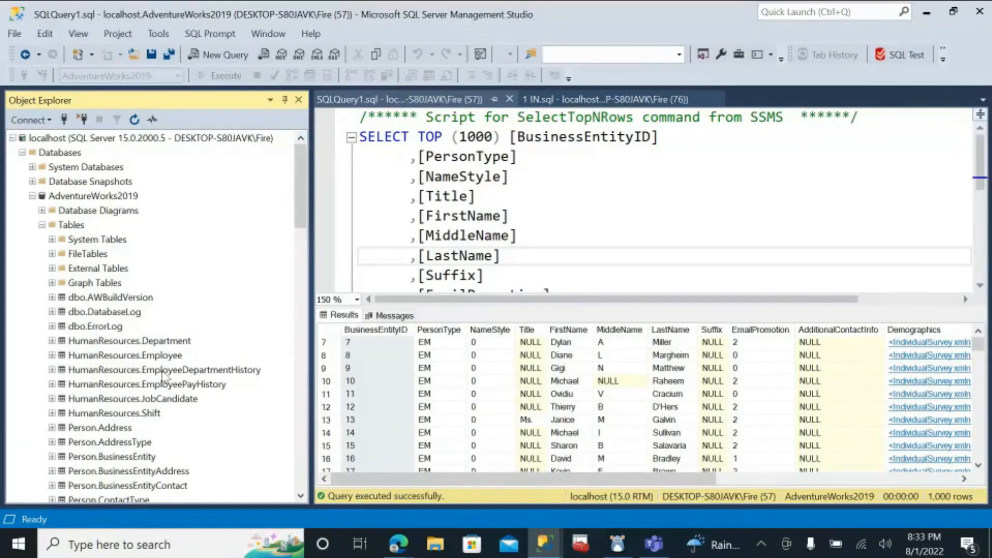
pyautogui.click(171, 356)
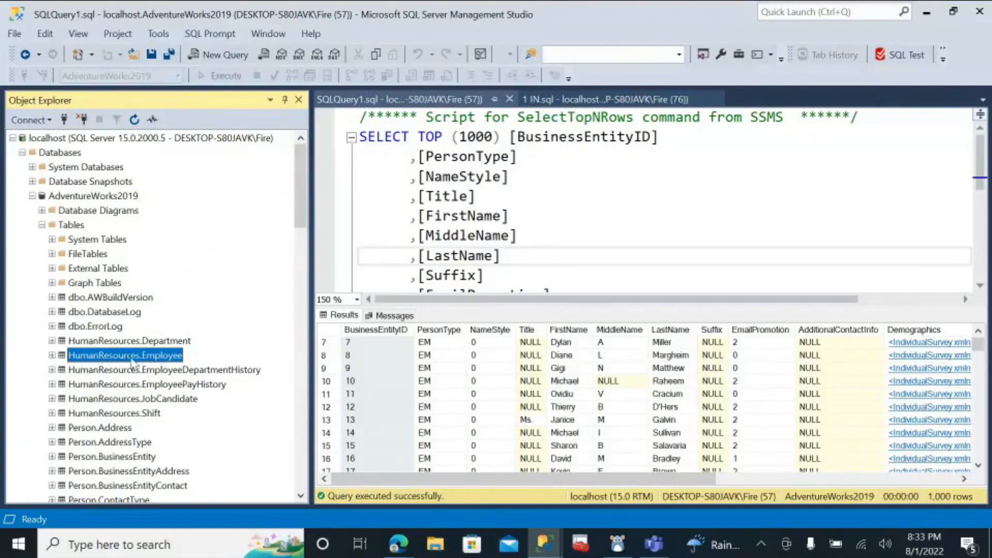
pyautogui.click(51, 355)
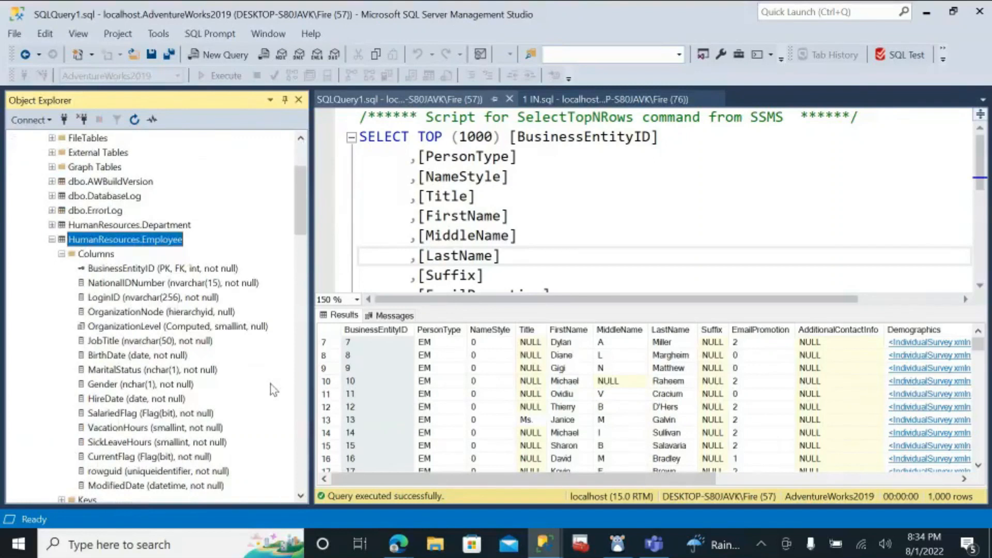
pyautogui.moveTo(311, 359); pyautogui.dragTo(368, 360)
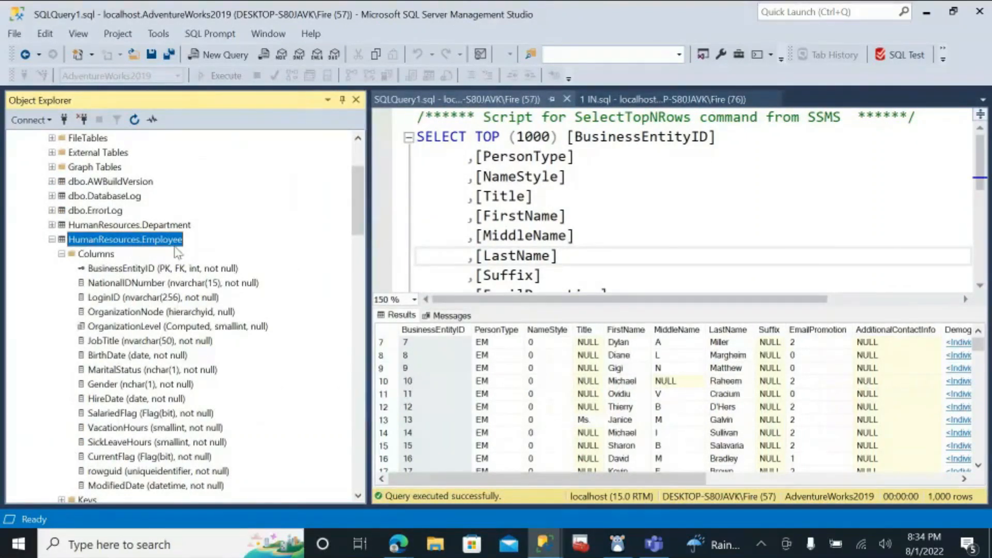
# Step: Examine the columns and data types of HumanResources.Employee, from BusinessEntityID to ModifiedDate
pyautogui.click(133, 270)
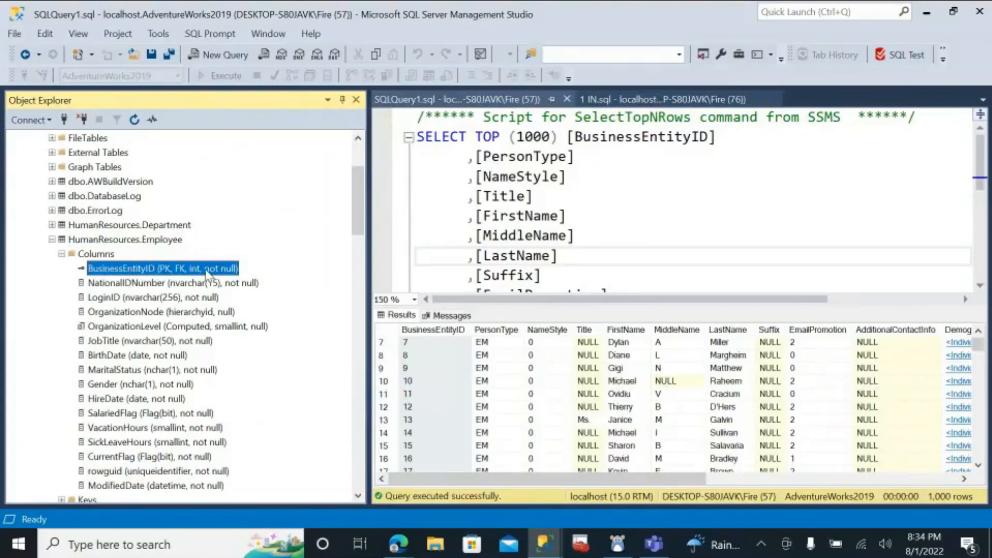
pyautogui.click(135, 283)
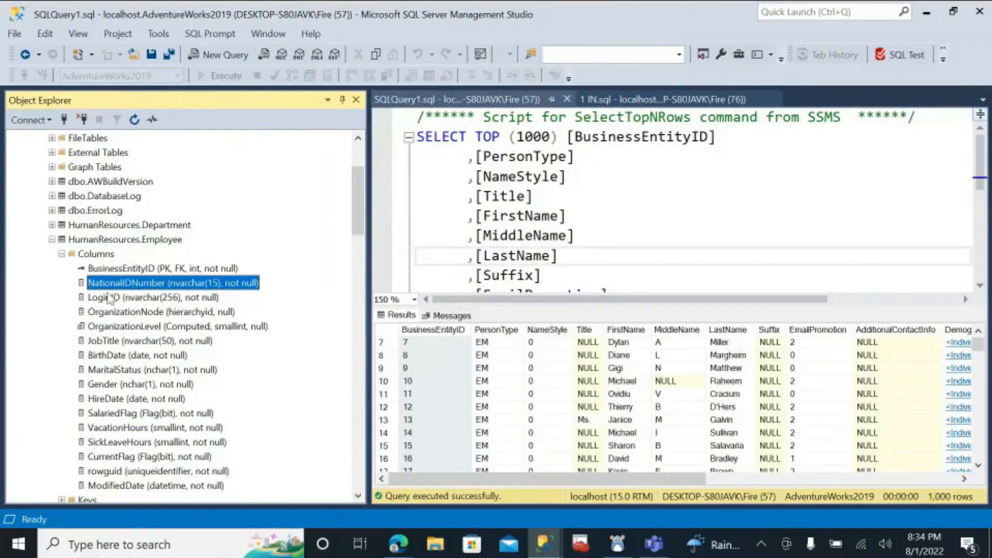
pyautogui.click(134, 299)
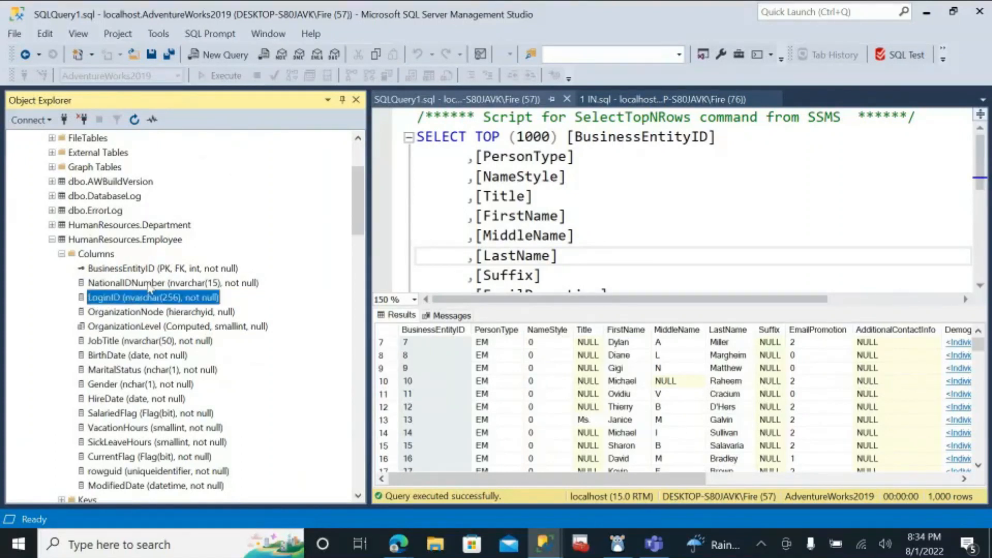
pyautogui.scroll(-1, 150, 288)
pyautogui.click(126, 313)
pyautogui.click(129, 329)
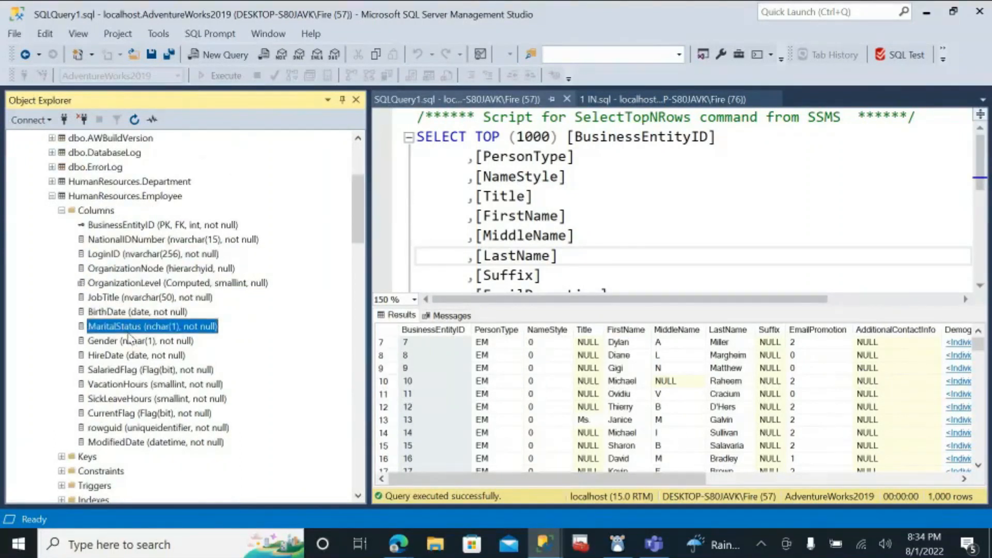
pyautogui.click(132, 342)
pyautogui.click(148, 387)
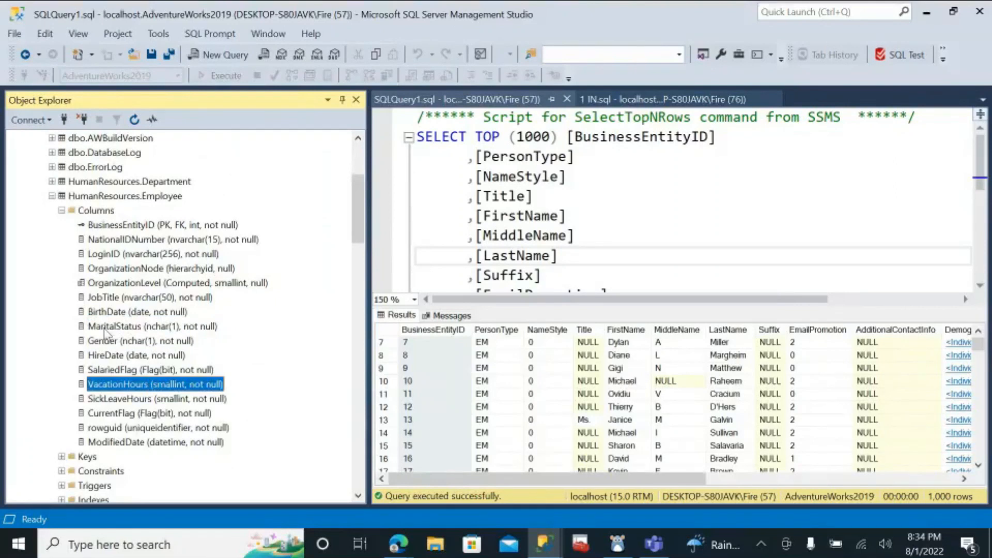
pyautogui.click(125, 301)
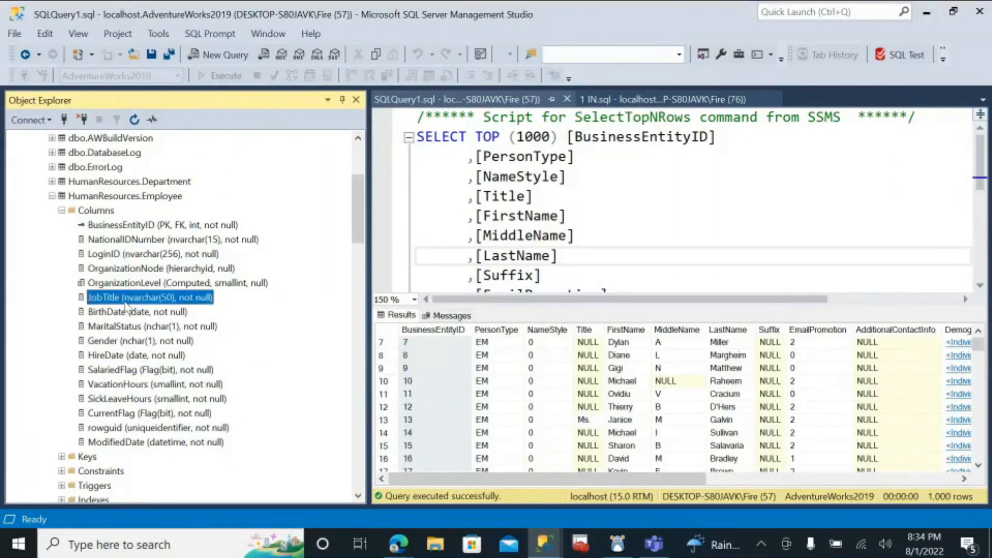
pyautogui.click(131, 446)
pyautogui.scroll(2, 155, 372)
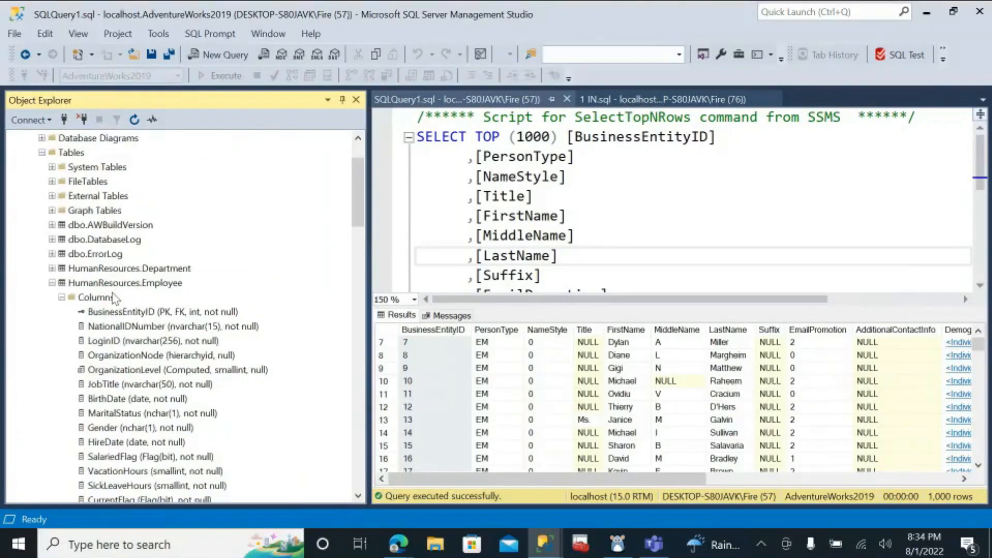
# Step: Review how the HumanResources.Employee table relates to its columns, including LoginID, and collapse its column list
pyautogui.click(130, 285)
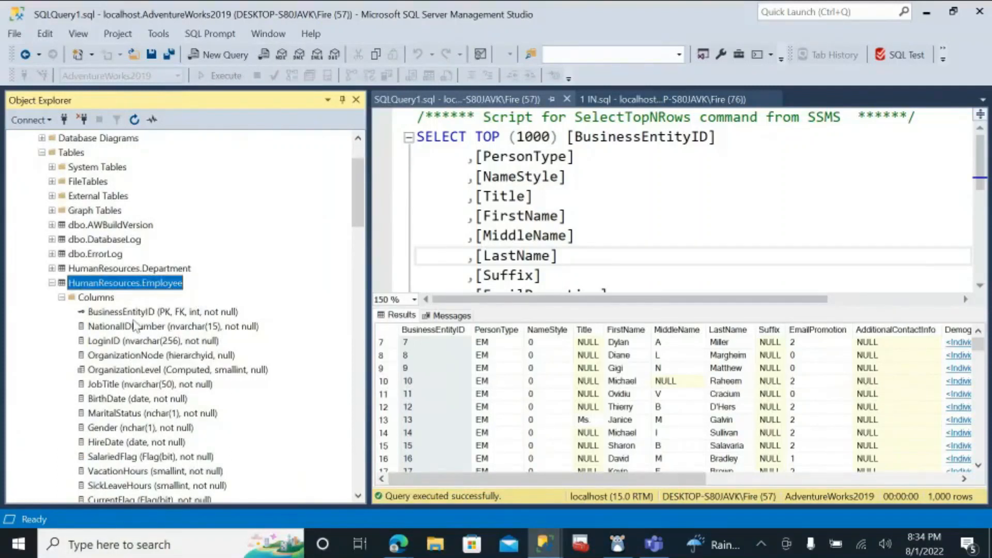
pyautogui.scroll(-1, 137, 355)
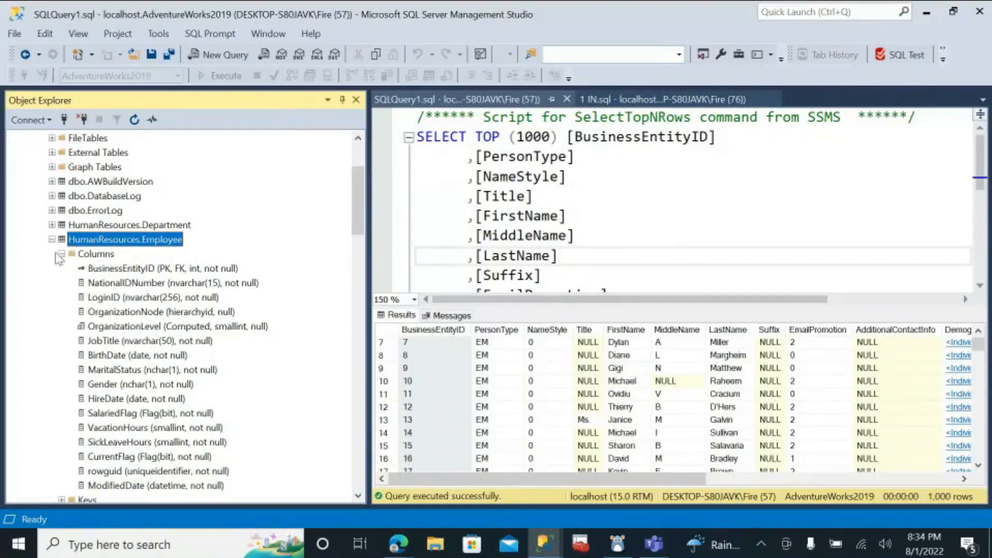
pyautogui.click(122, 299)
pyautogui.scroll(2, 141, 302)
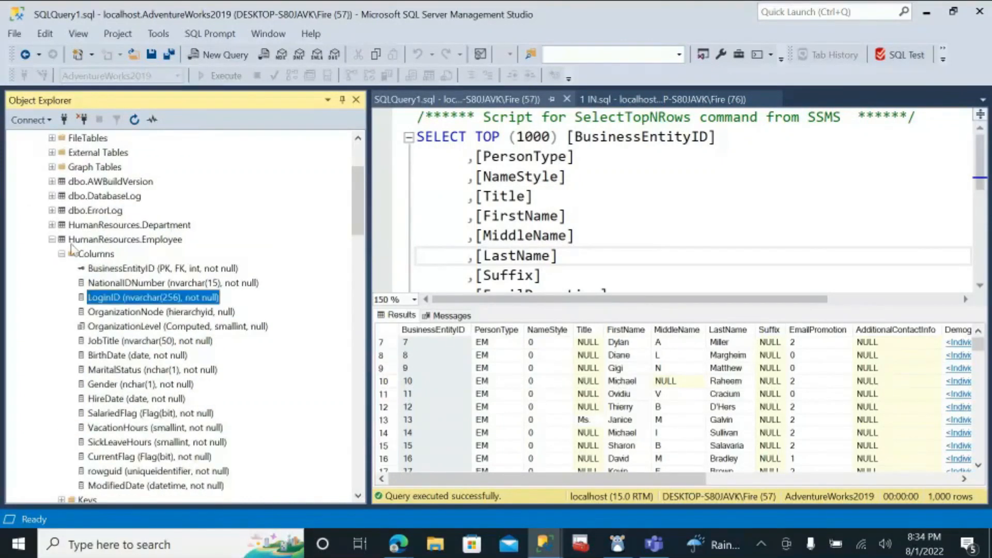
pyautogui.click(66, 241)
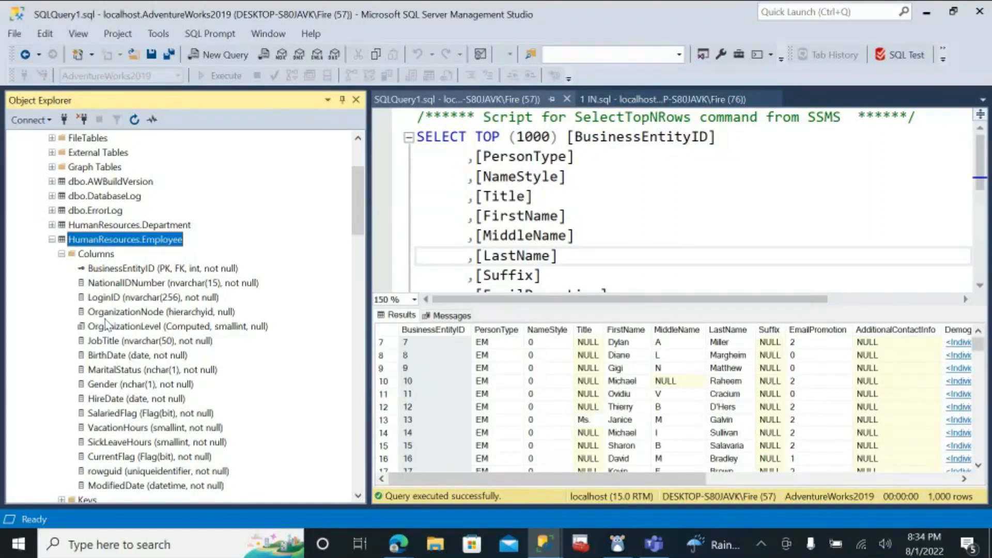
pyautogui.click(61, 254)
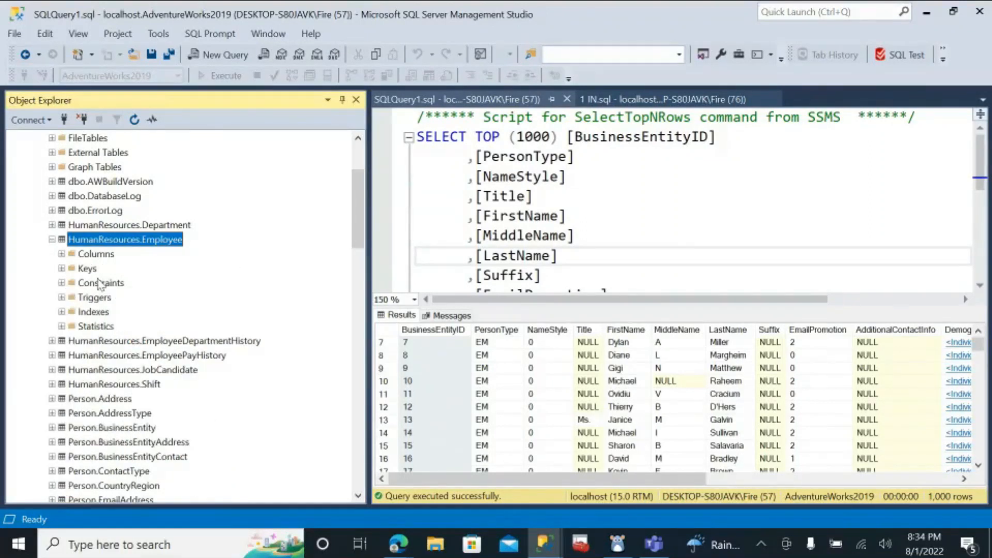
# Step: Expand the Person.Person table to list its columns
pyautogui.scroll(-1, 82, 342)
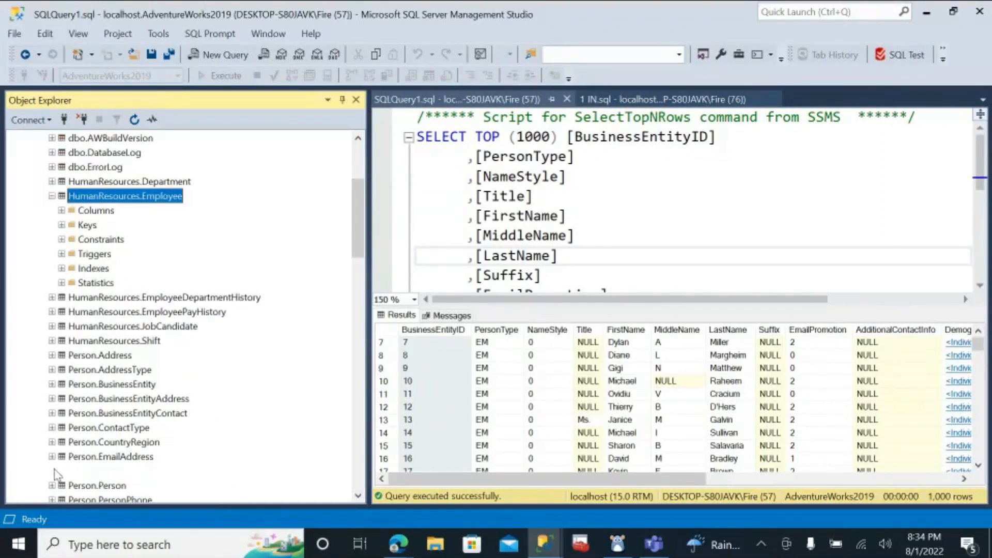
pyautogui.scroll(-1, 104, 385)
pyautogui.click(51, 443)
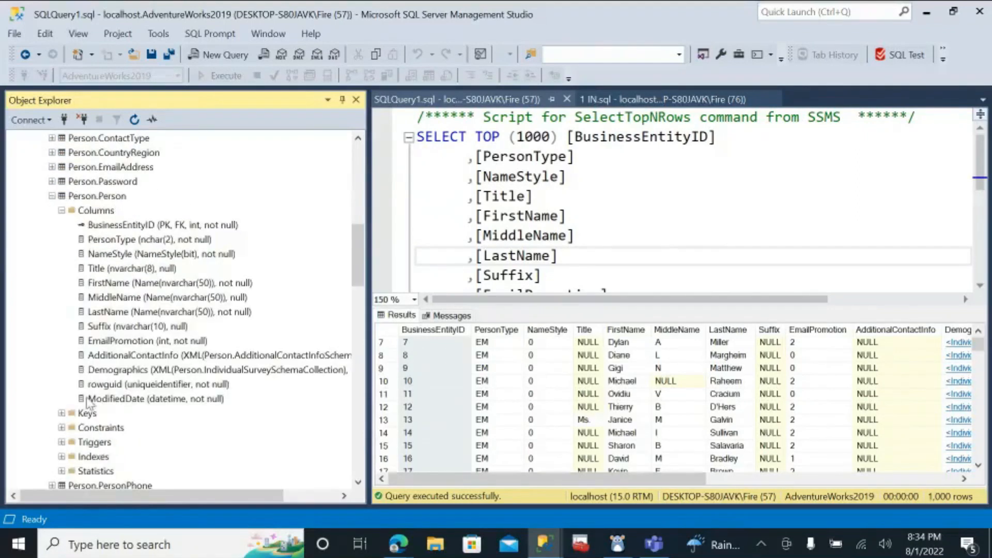
pyautogui.click(96, 198)
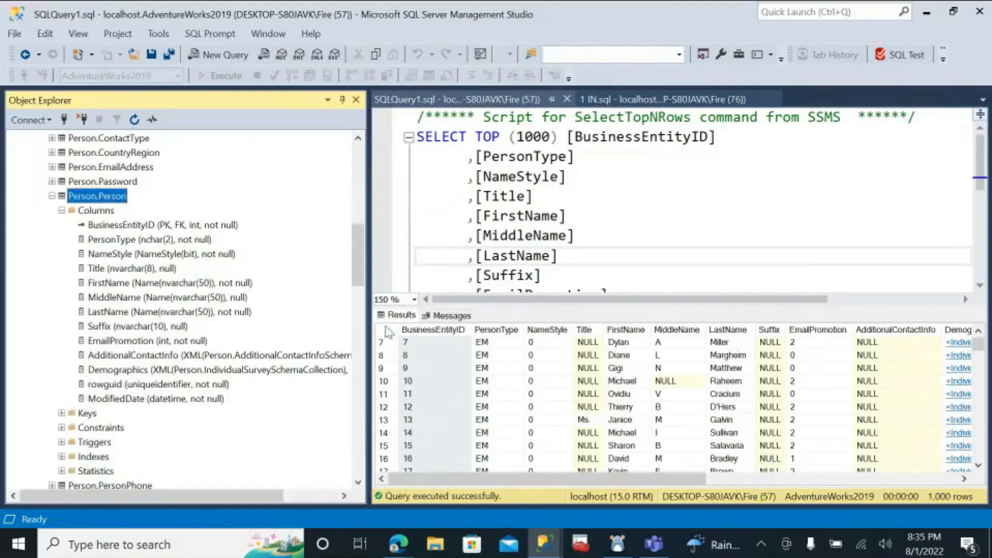
# Step: Examine the Person.Person columns from BusinessEntityID to ModifiedDate, comparing PersonType with its values in the query results
pyautogui.click(115, 227)
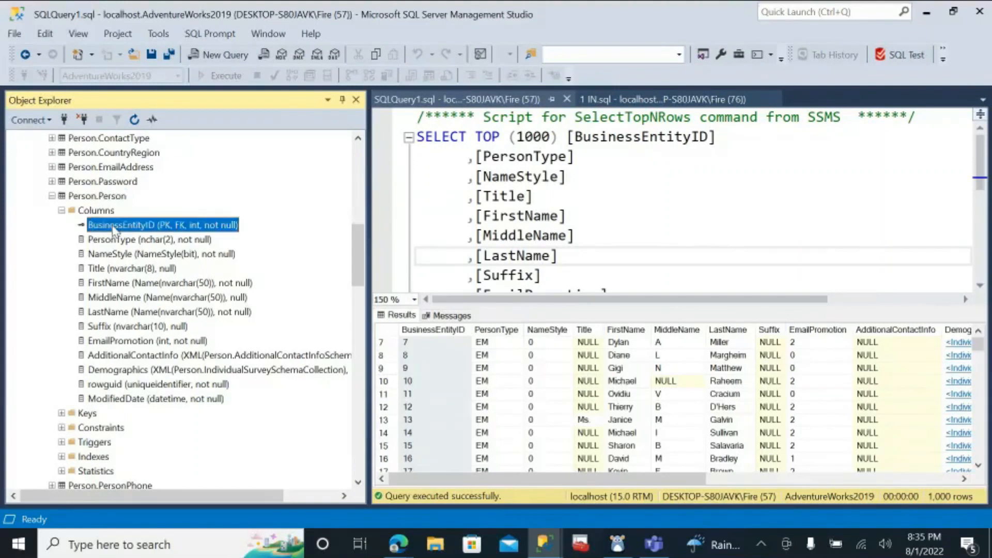
pyautogui.click(137, 239)
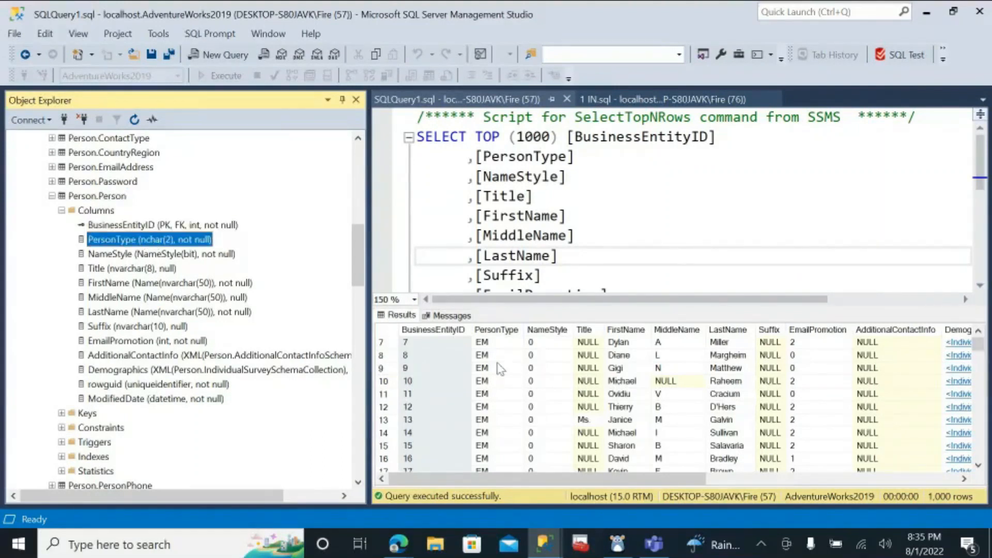
pyautogui.click(483, 383)
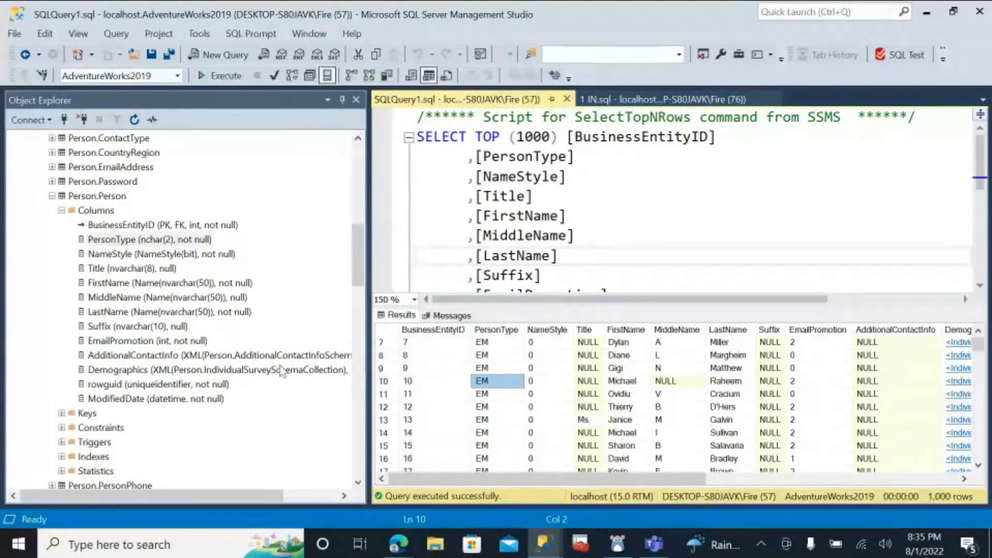
pyautogui.click(105, 255)
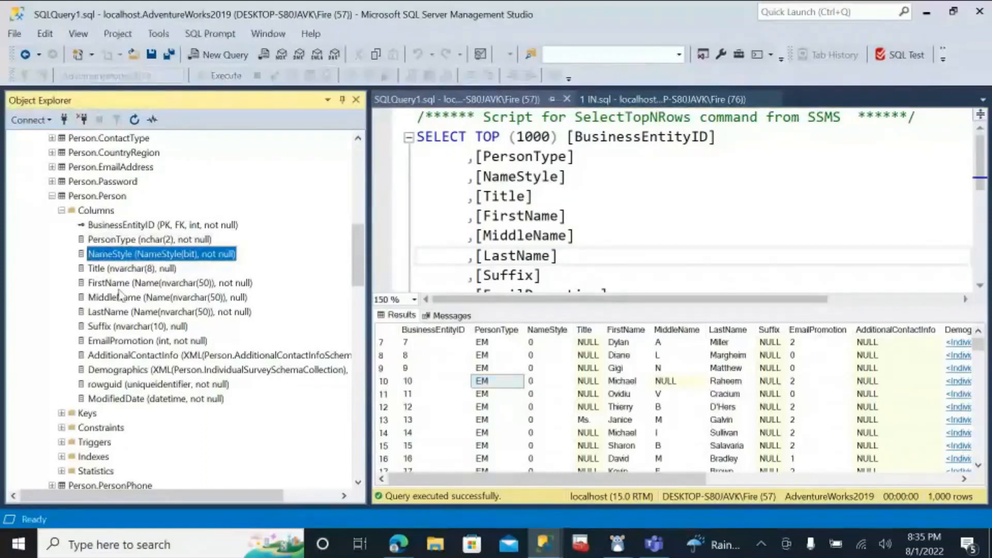
pyautogui.click(117, 298)
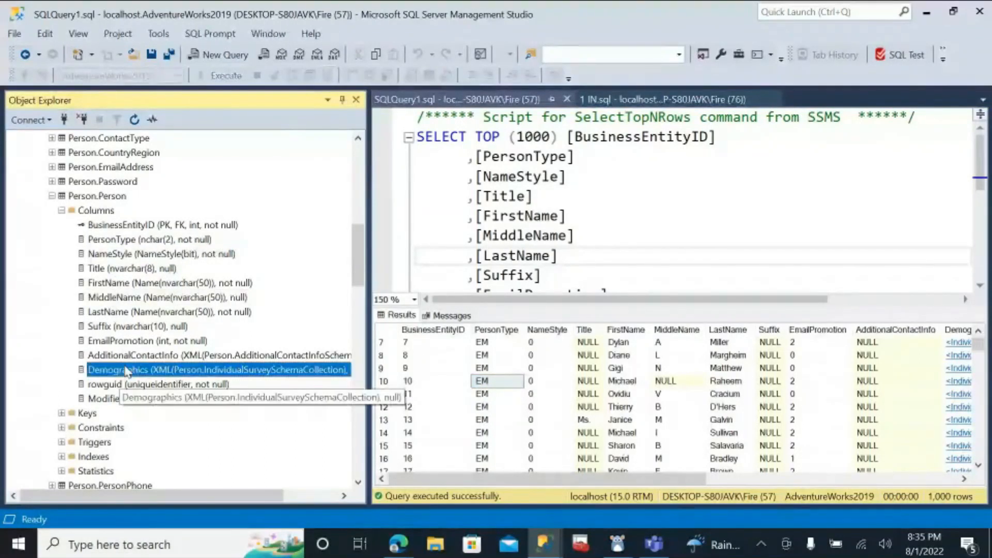
pyautogui.click(127, 400)
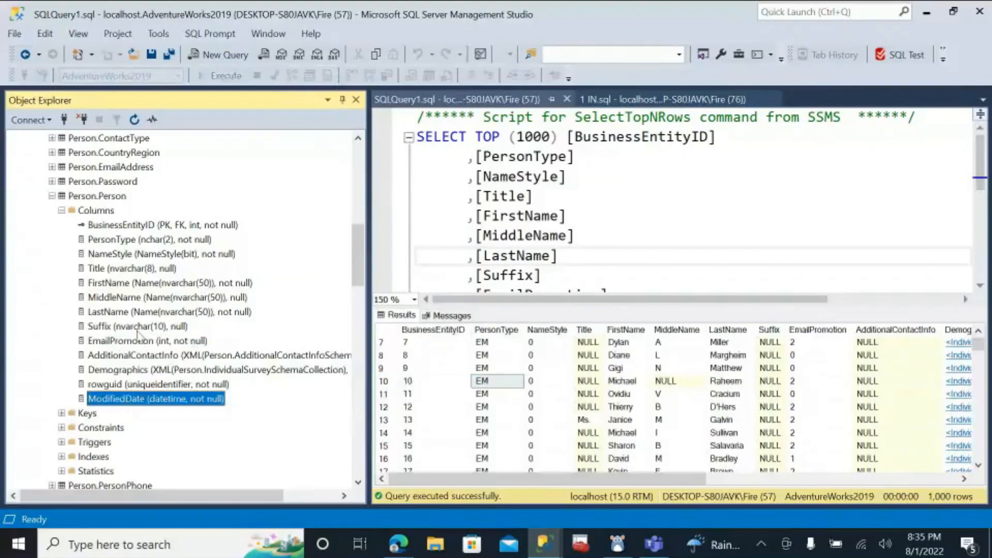
pyautogui.click(136, 371)
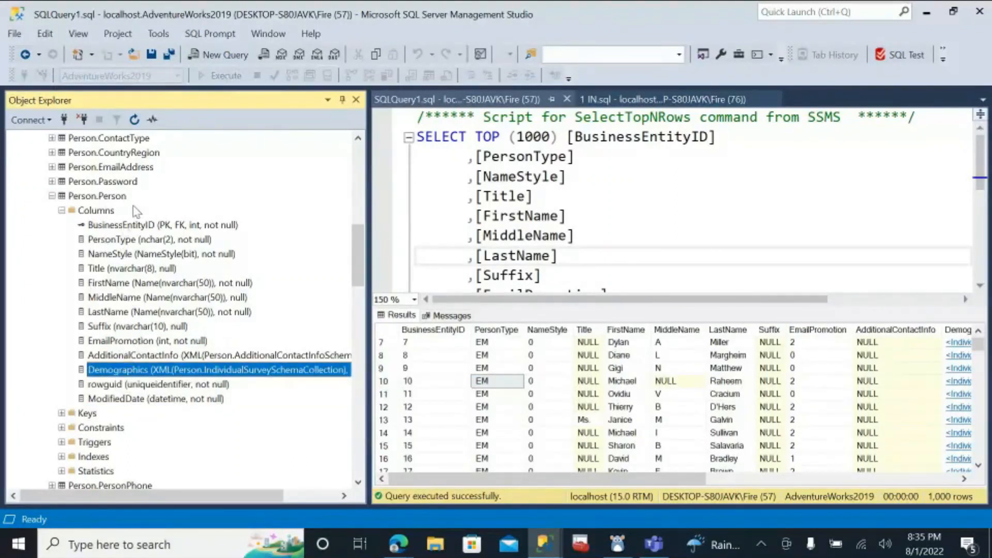
pyautogui.click(98, 197)
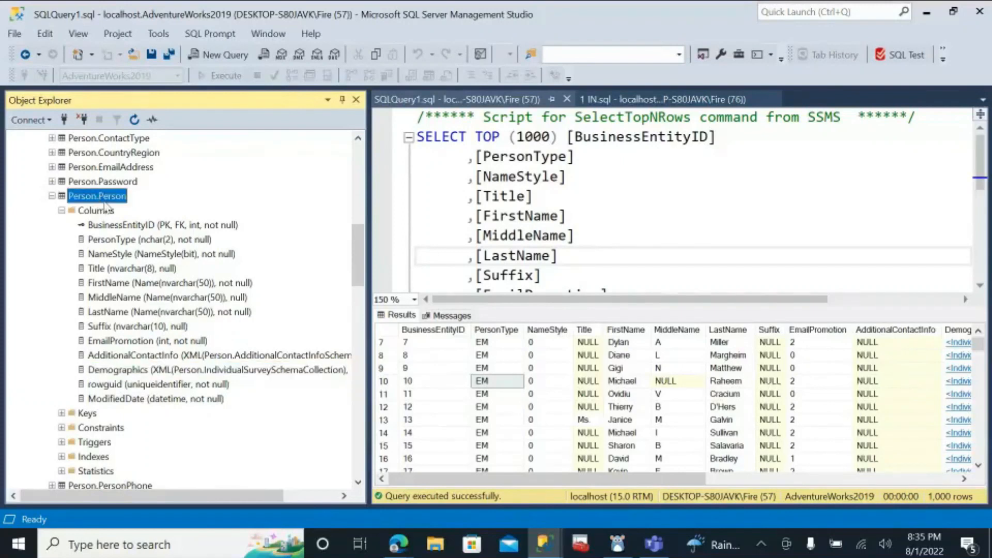
# Step: Collapse the Person.Person and HumanResources.Employee tables in the object tree
pyautogui.click(52, 196)
pyautogui.scroll(9, 139, 258)
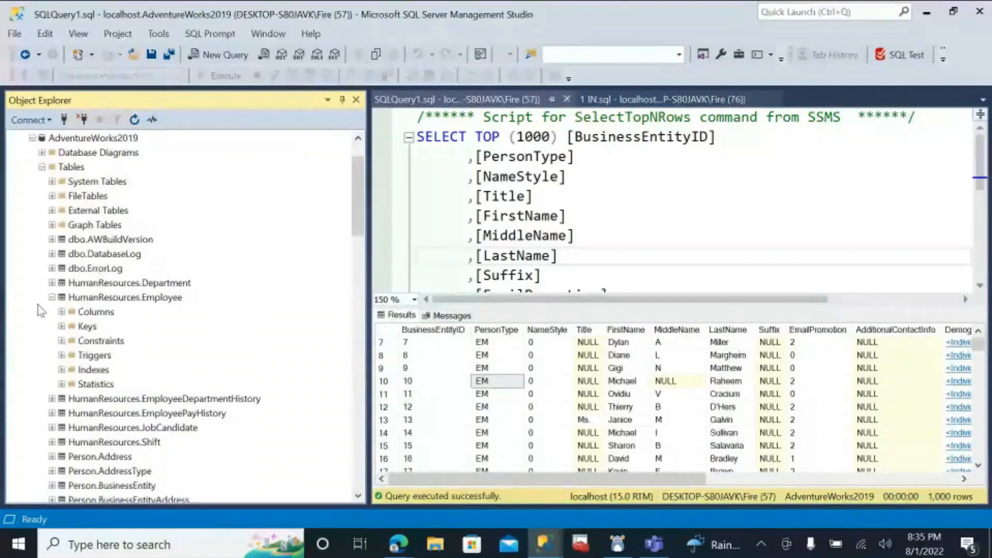
pyautogui.click(52, 297)
pyautogui.scroll(2, 31, 229)
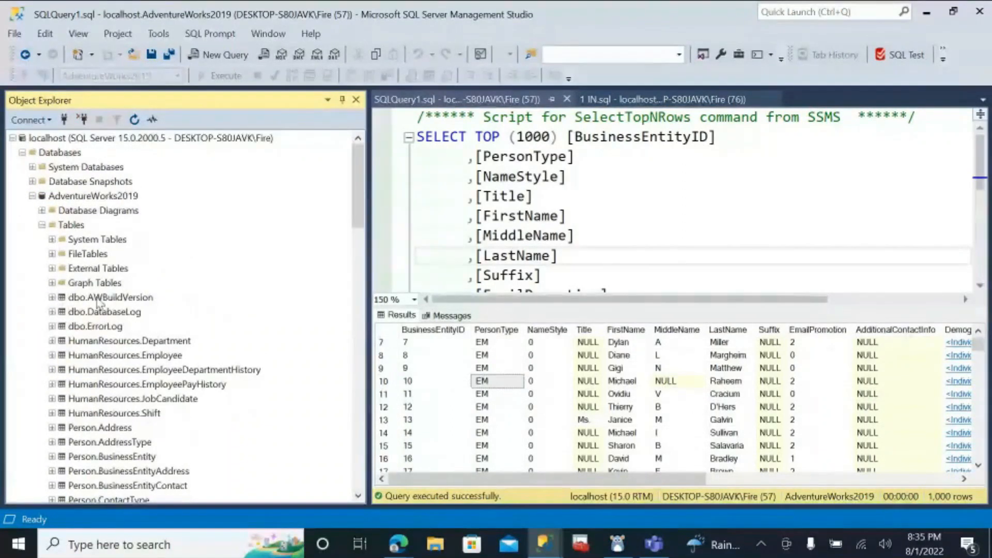
# Step: Look through the AdventureWorks2019 table list across the dbo, HumanResources, Person, Production, Purchasing and Sales schemas
pyautogui.scroll(-7, 74, 343)
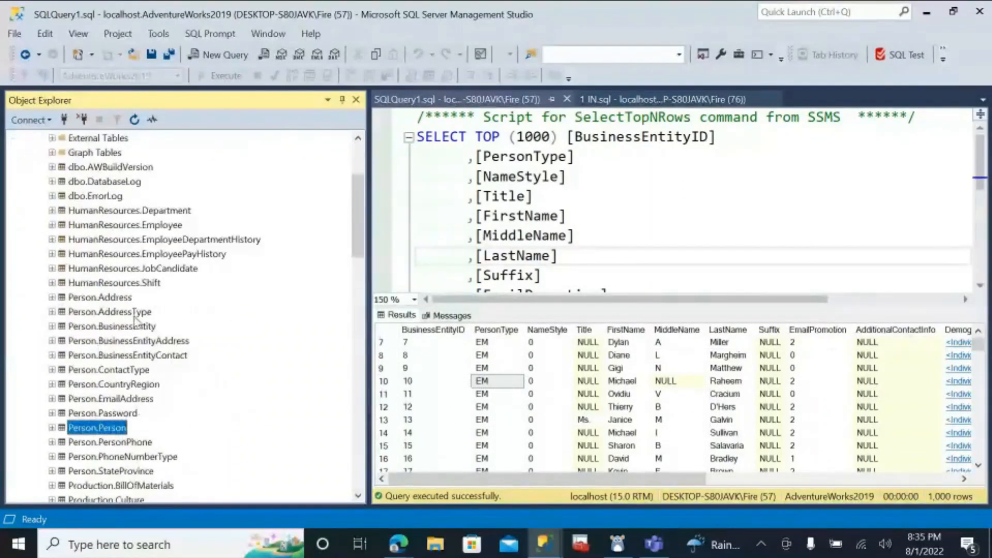
pyautogui.scroll(6, 182, 352)
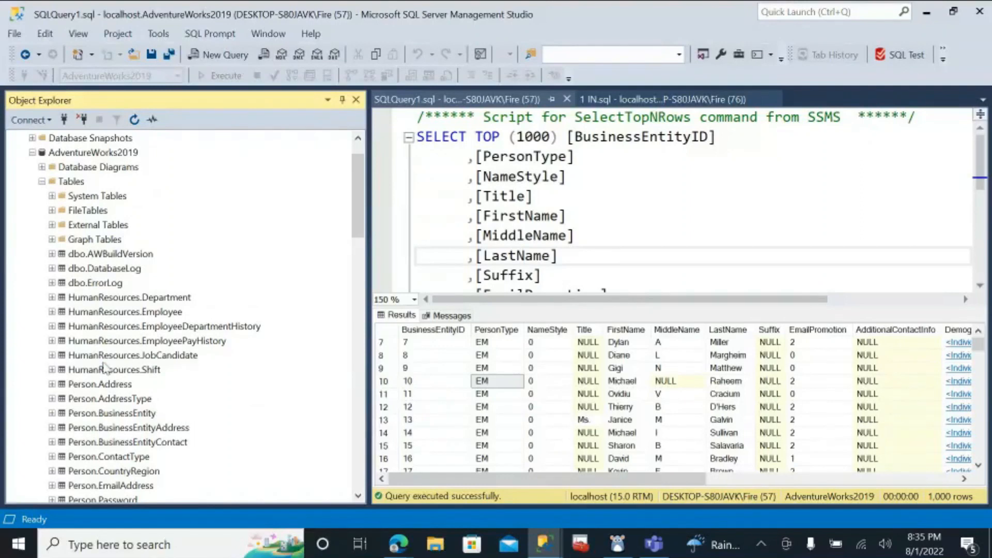
pyautogui.scroll(-3, 106, 350)
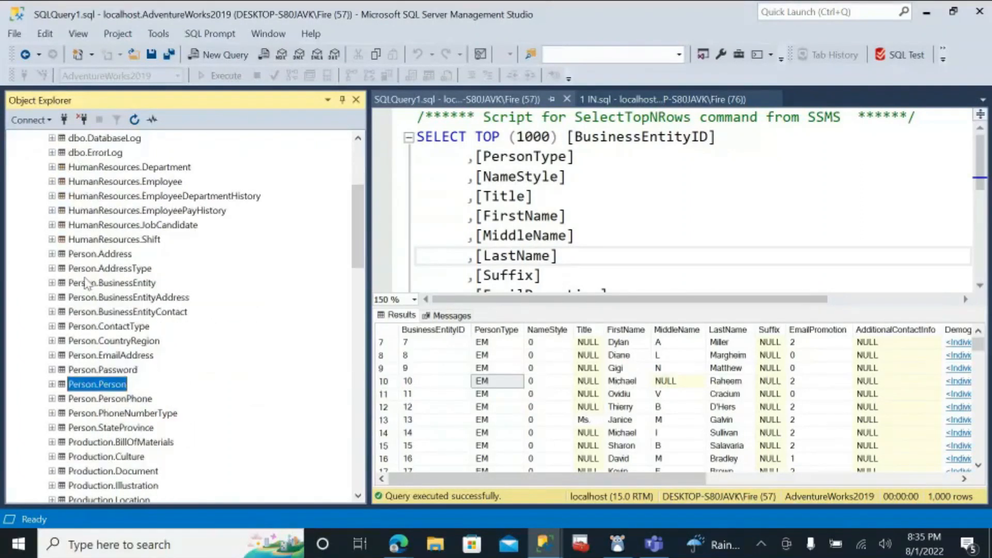
pyautogui.scroll(-11, 86, 283)
pyautogui.scroll(7, 98, 294)
pyautogui.scroll(-12, 113, 310)
pyautogui.scroll(-1, 126, 322)
pyautogui.scroll(4, 155, 330)
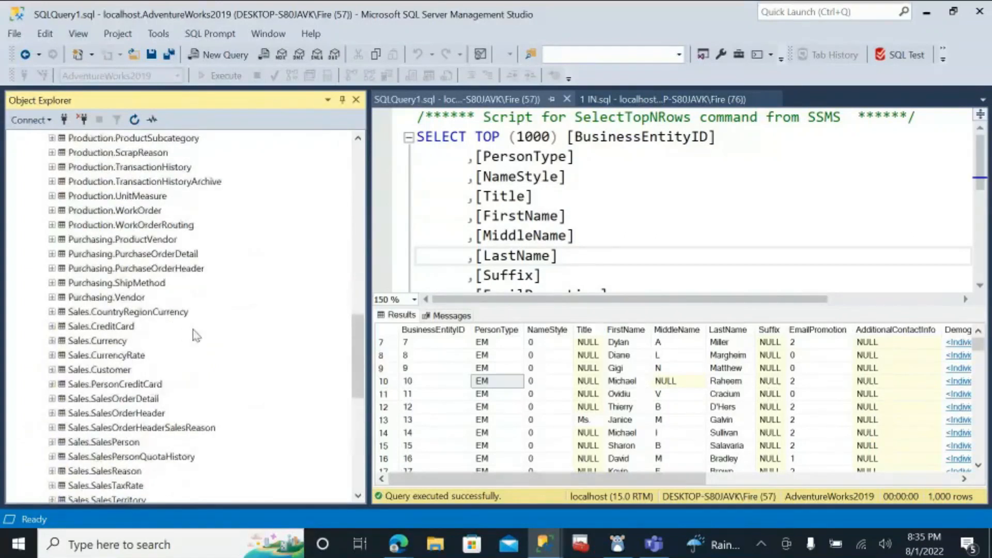
pyautogui.scroll(12, 196, 336)
pyautogui.scroll(4, 195, 336)
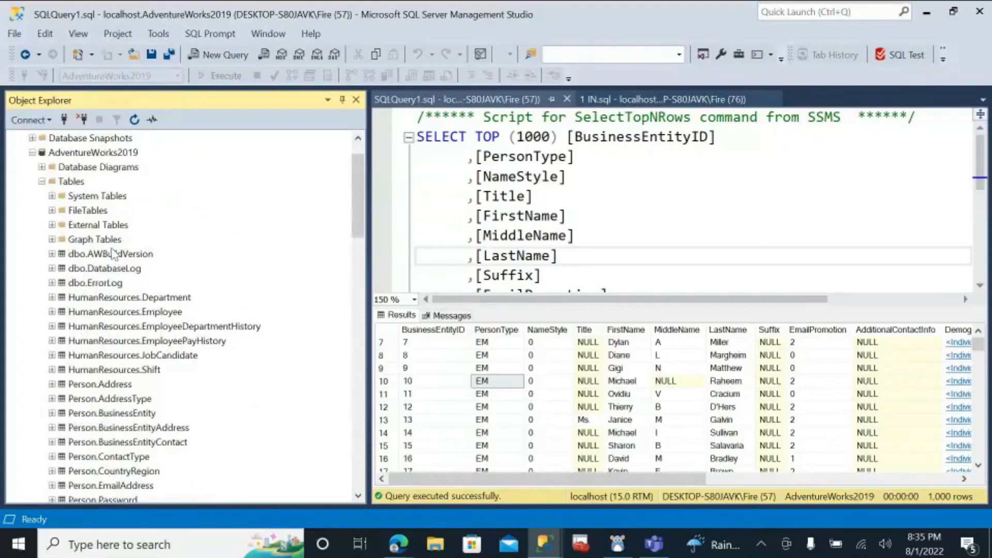
pyautogui.scroll(1, 36, 227)
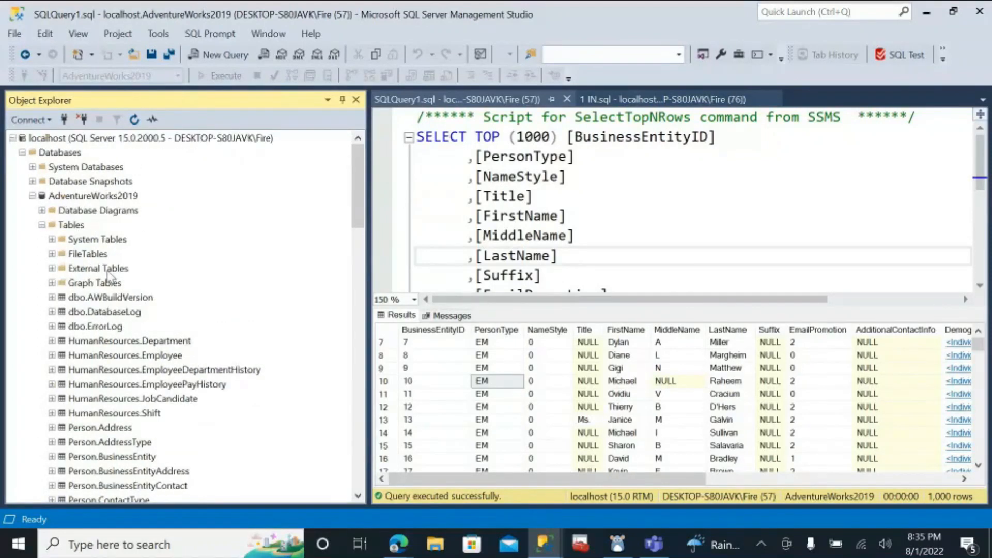
# Step: Collapse and re-expand the AdventureWorks2019 Tables folder and look over its Person and Production tables
pyautogui.click(42, 226)
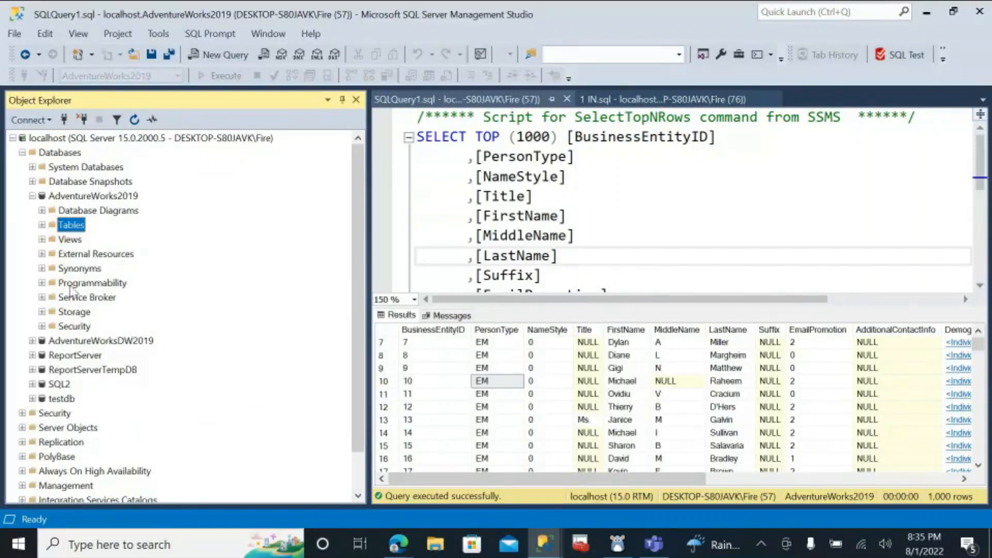
pyautogui.click(42, 225)
pyautogui.scroll(-1, 89, 253)
pyautogui.scroll(-10, 89, 253)
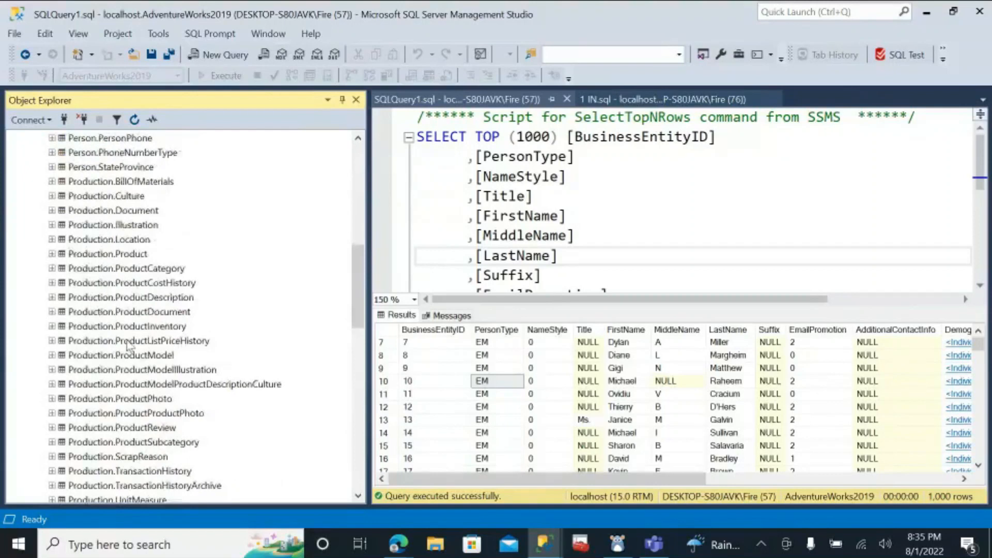
pyautogui.scroll(-2, 112, 330)
pyautogui.scroll(12, 104, 336)
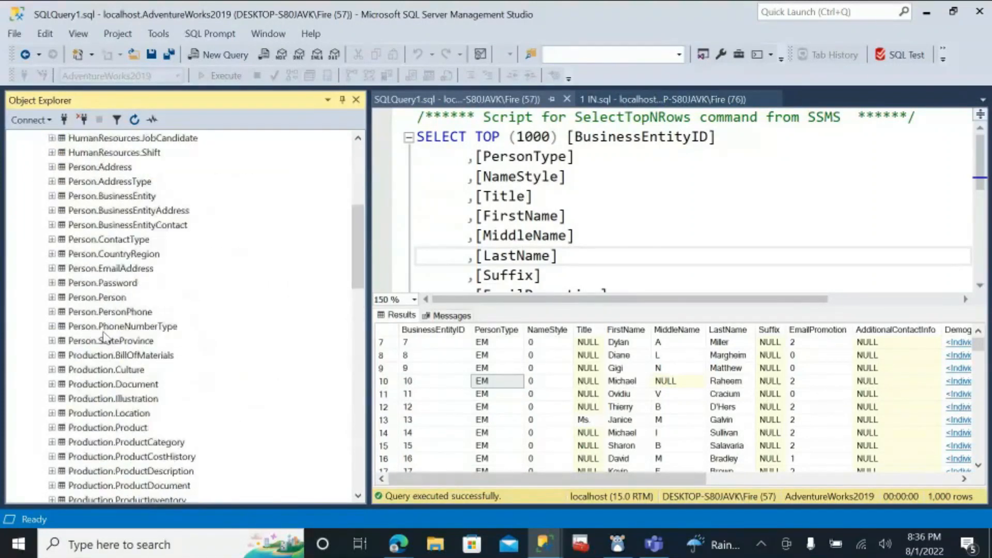
pyautogui.scroll(3, 104, 336)
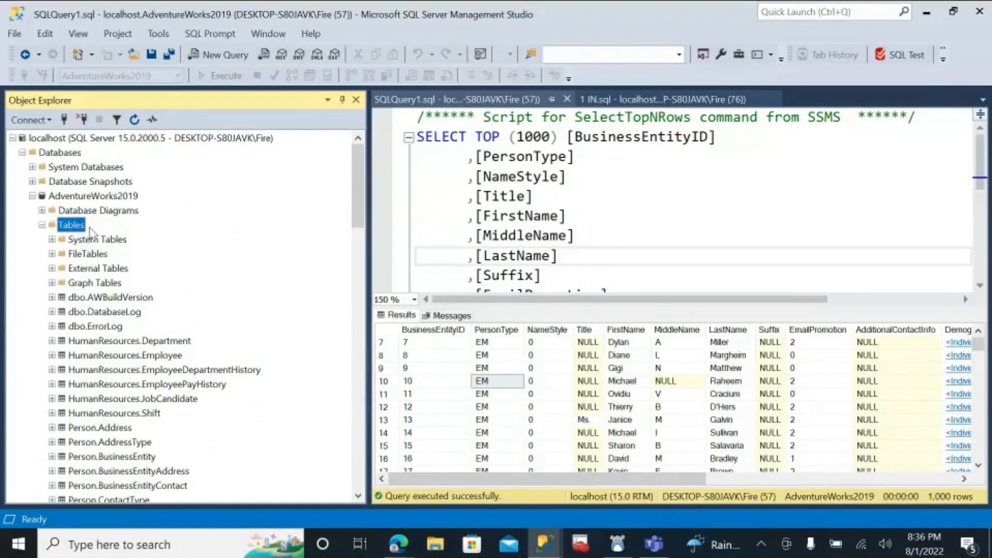
# Step: Try to expand the Database Diagrams folder of AdventureWorks2019
pyautogui.click(91, 212)
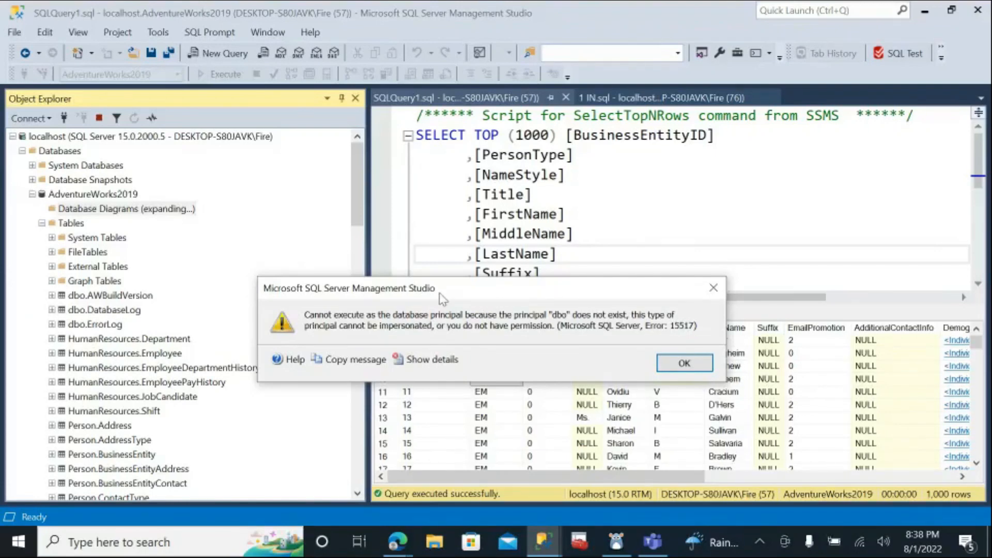
pyautogui.moveTo(441, 298); pyautogui.dragTo(456, 260)
# Step: Switch to the Google Meet call in Microsoft Edge, admit the waiting participant, and return to SQL Server Management Studio
pyautogui.moveTo(397, 542)
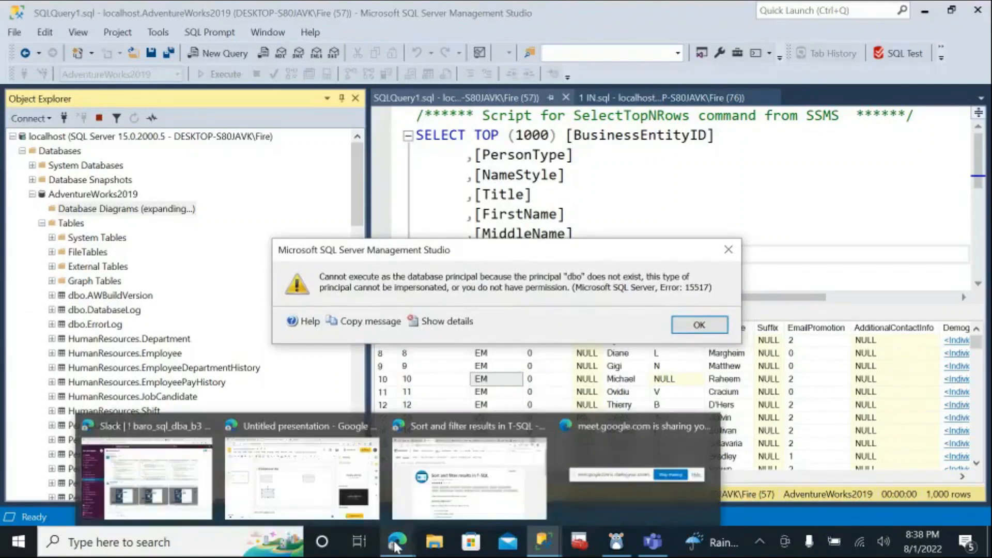
pyautogui.click(512, 473)
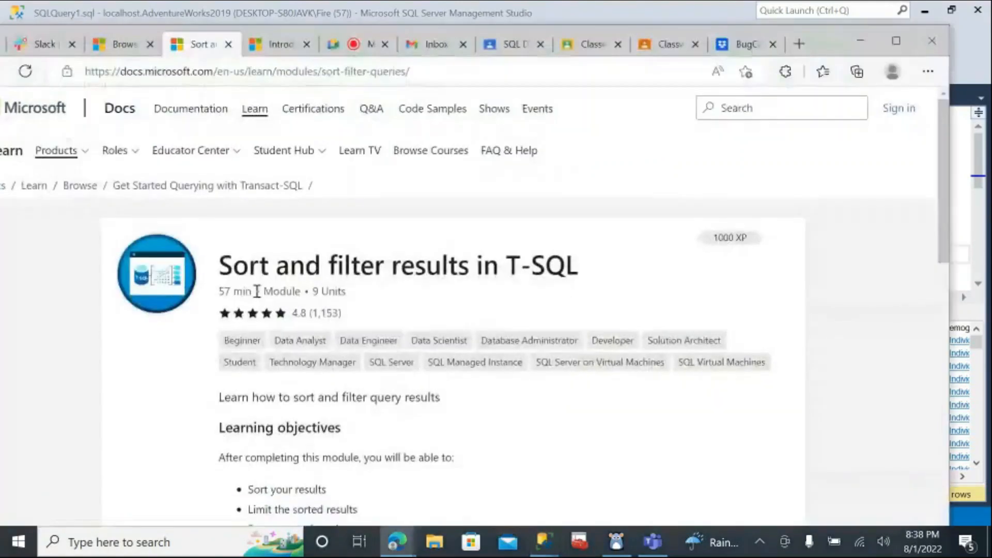
pyautogui.click(362, 53)
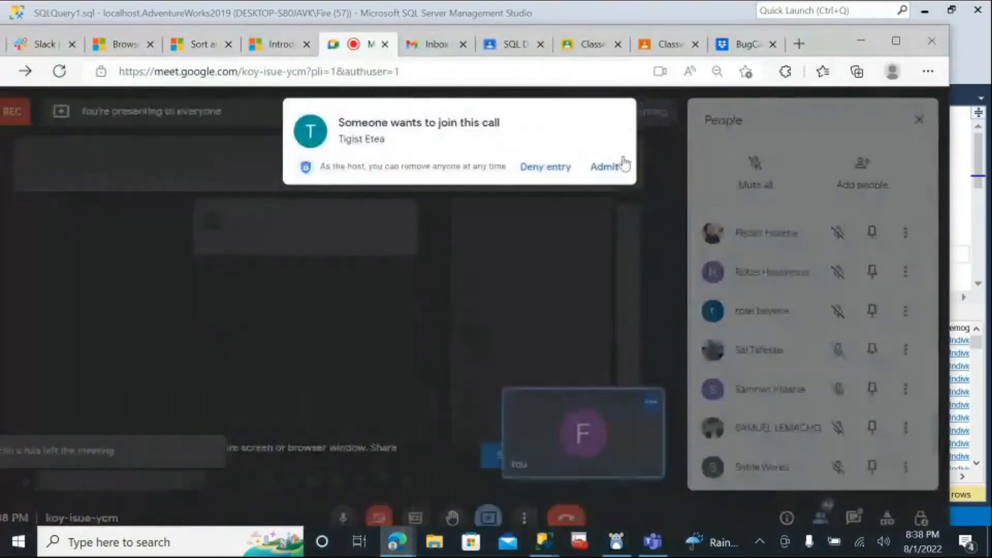
pyautogui.click(603, 167)
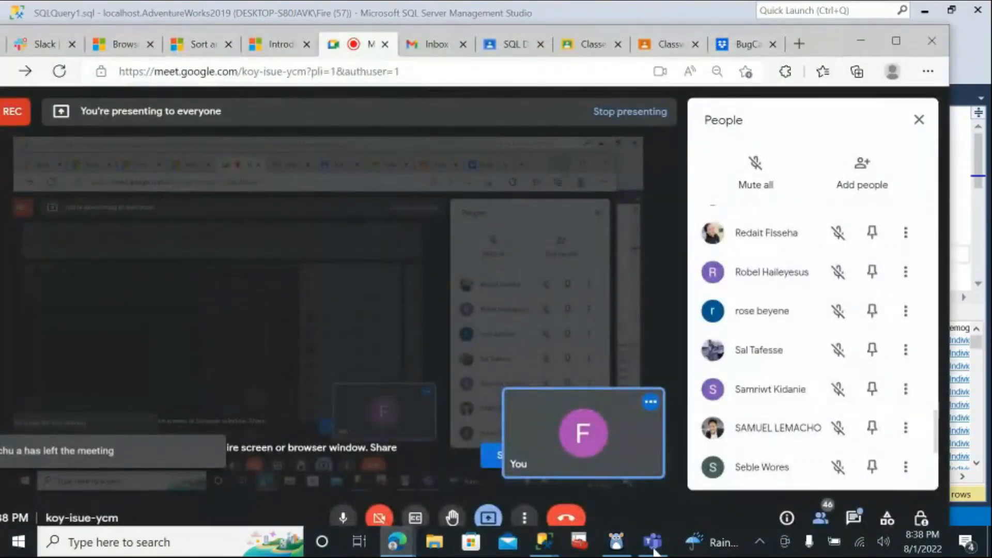
pyautogui.click(861, 41)
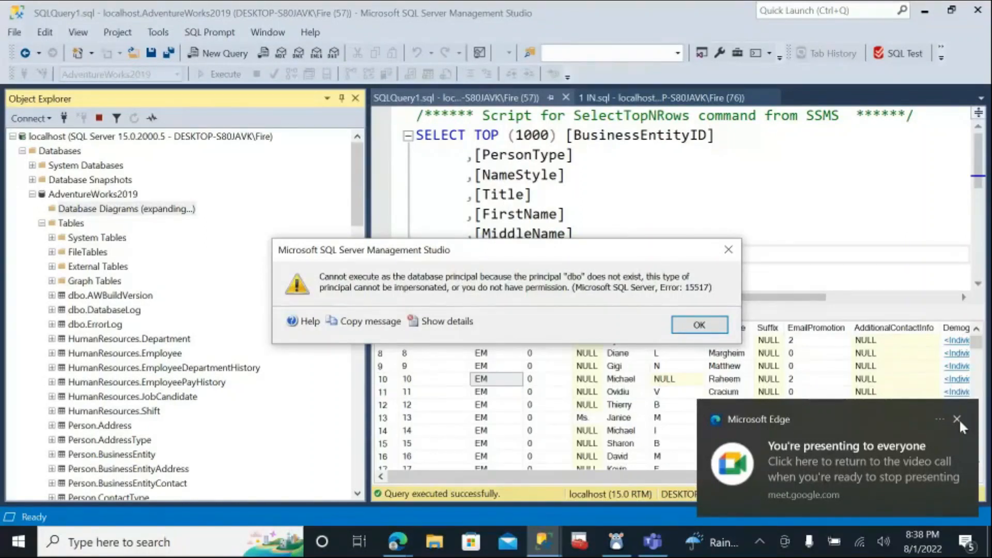
pyautogui.click(958, 419)
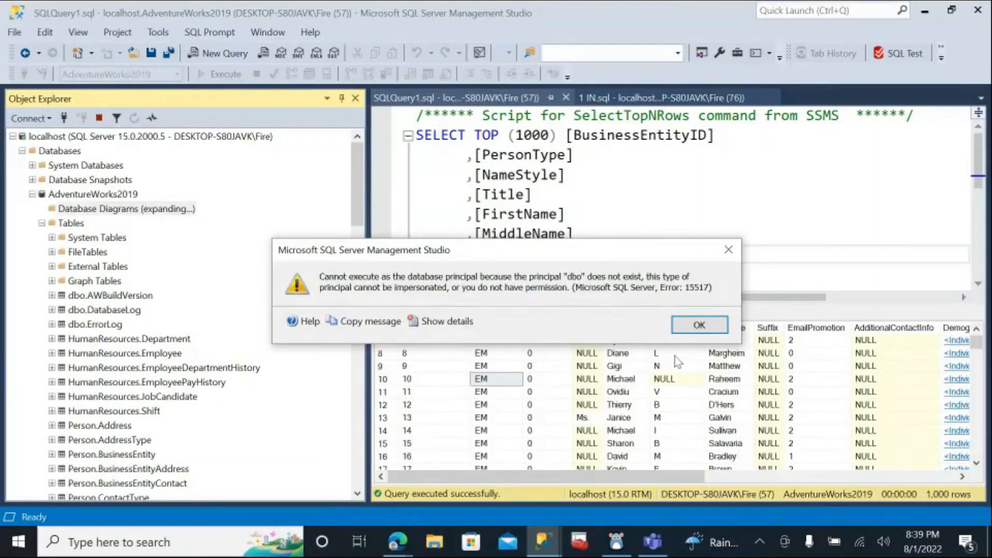
# Step: Dismiss the open error message and try to create a new database diagram in AdventureWorks2019
pyautogui.moveTo(416, 260); pyautogui.dragTo(455, 223)
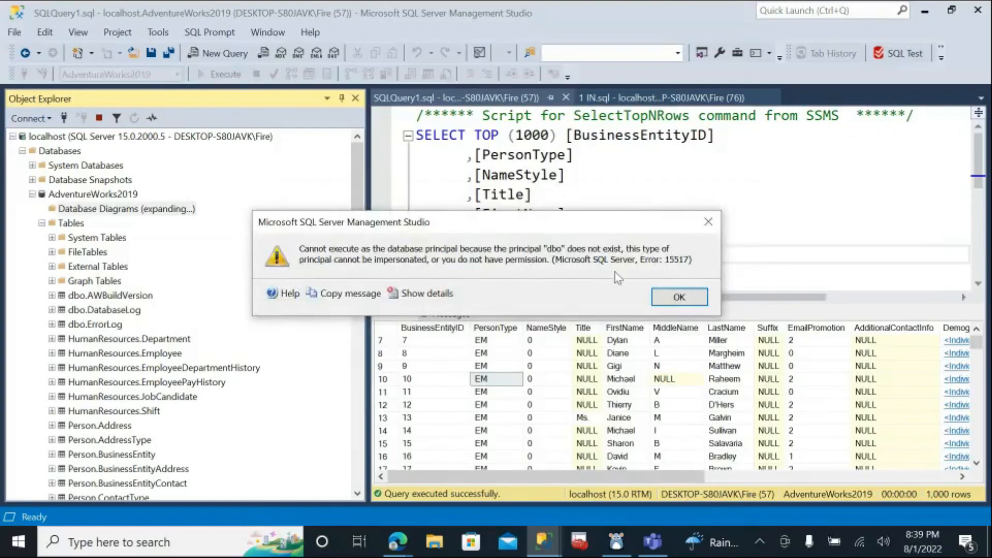
pyautogui.click(677, 298)
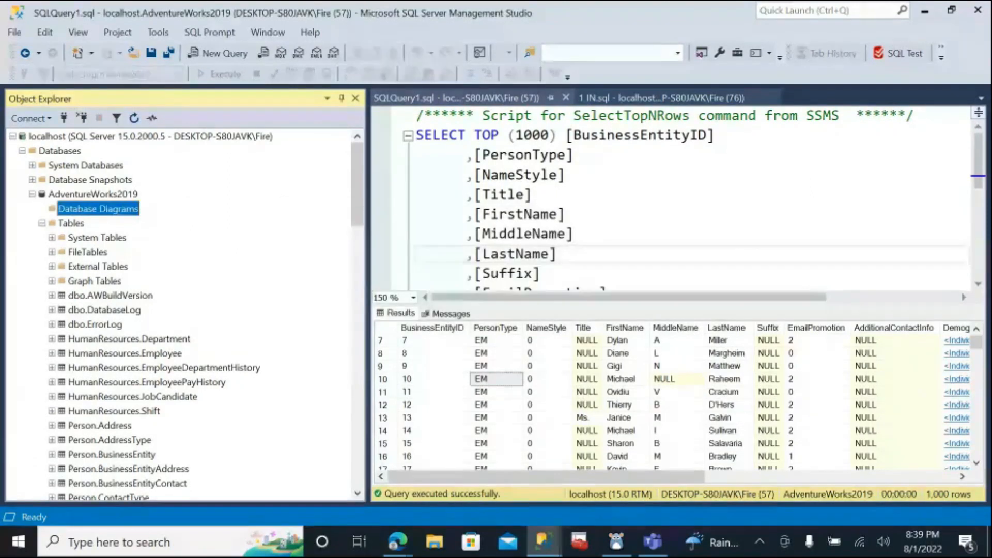
pyautogui.rightClick(119, 209)
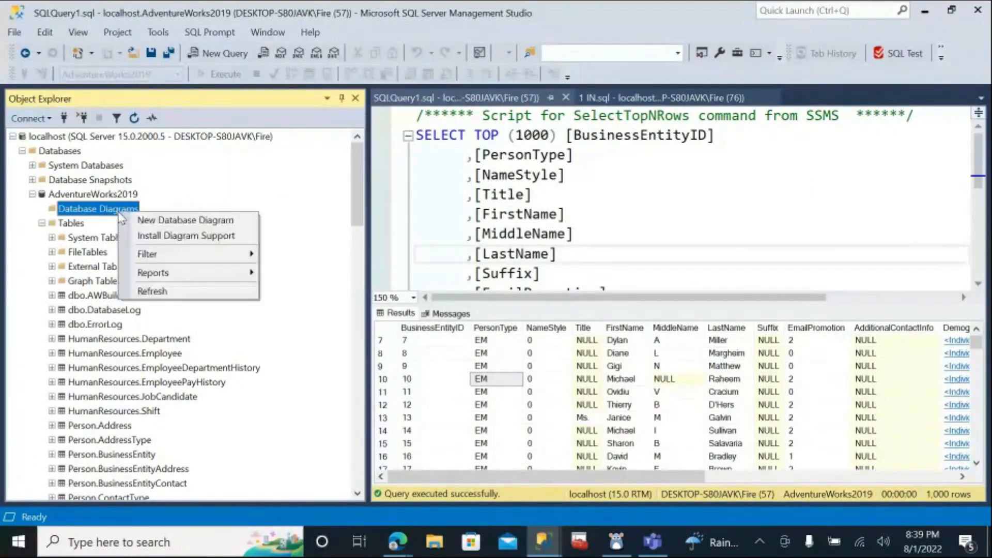
pyautogui.click(167, 221)
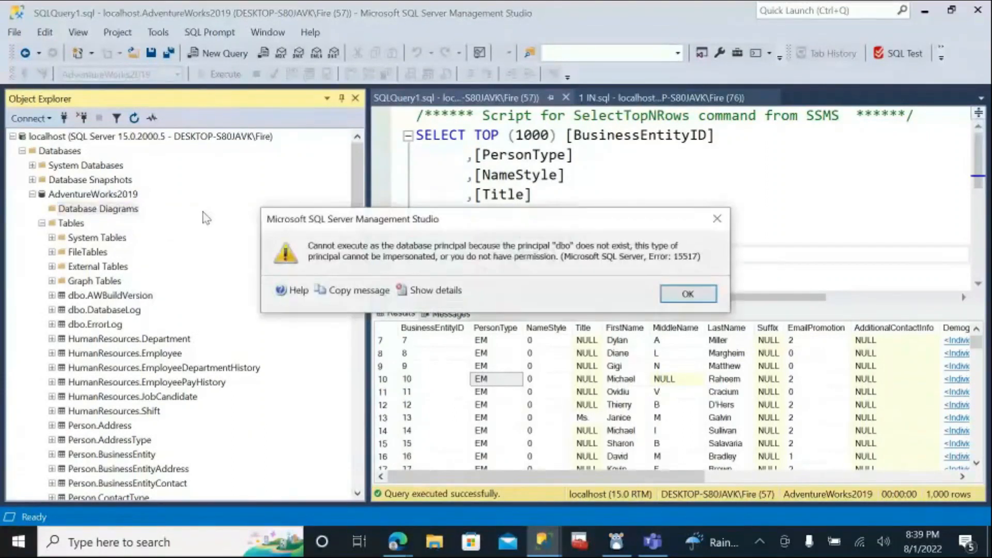
pyautogui.click(674, 295)
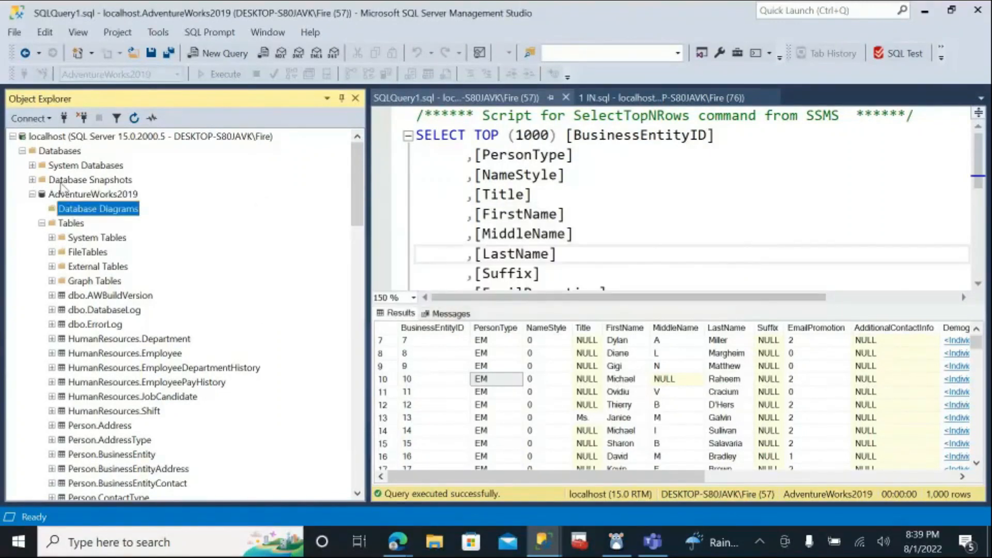
# Step: Disconnect from localhost, connect to the DESKTOP-S80JAVK database engine with Windows Authentication, and expand its Databases folder
pyautogui.click(65, 137)
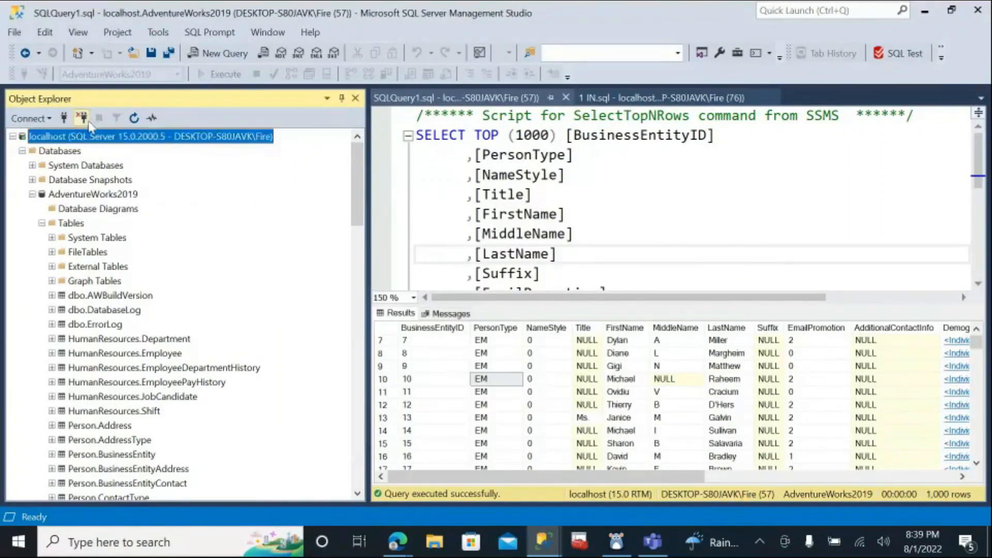
pyautogui.click(83, 119)
pyautogui.click(64, 118)
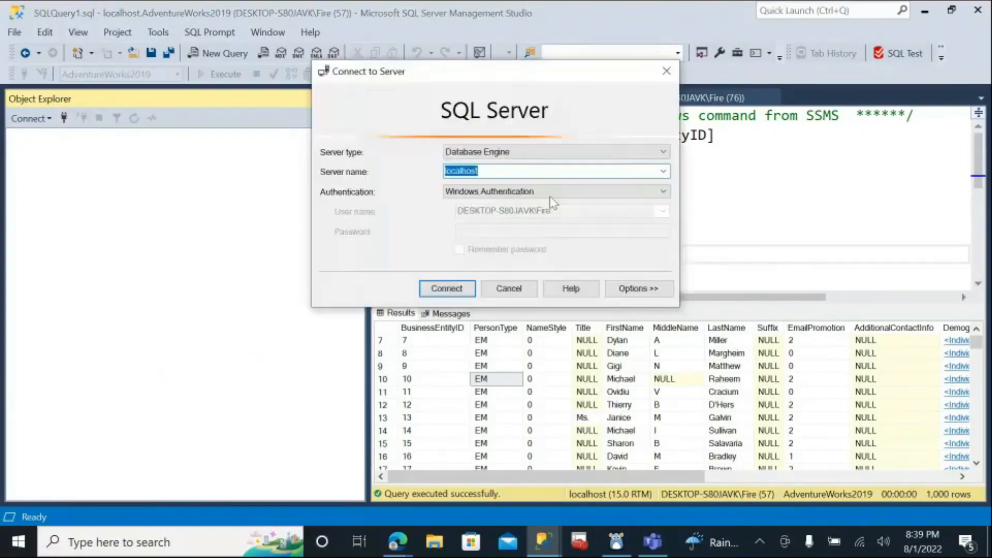
pyautogui.click(663, 171)
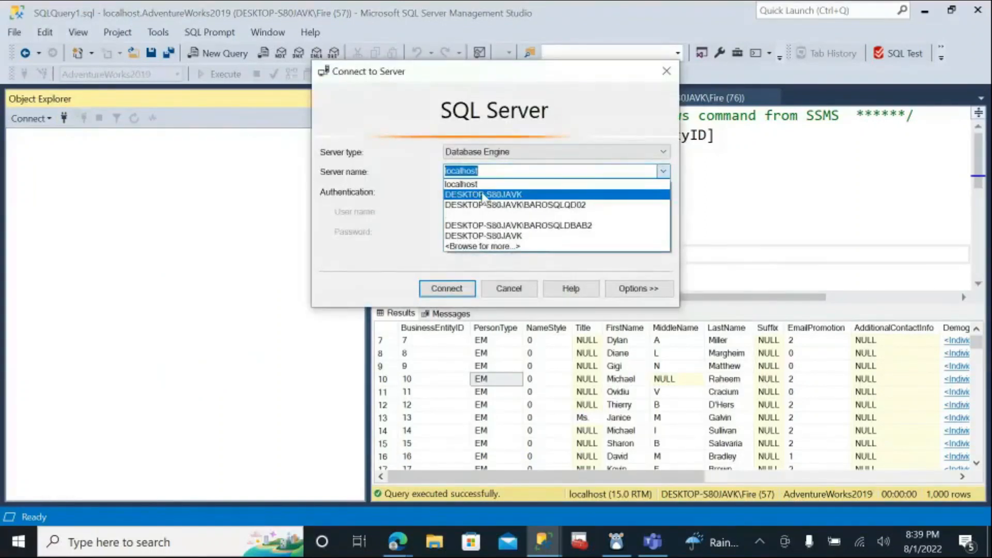
pyautogui.click(483, 194)
pyautogui.click(446, 288)
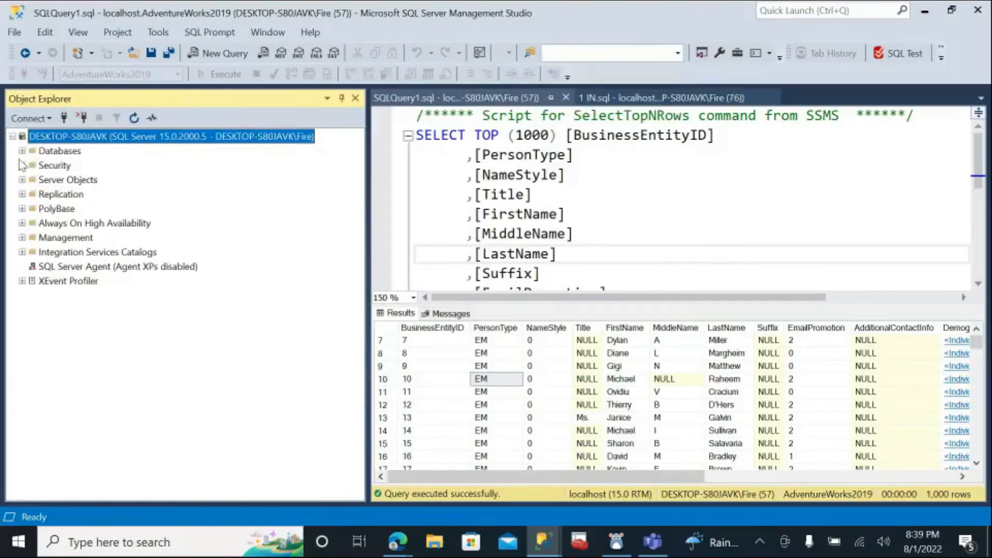
pyautogui.click(21, 150)
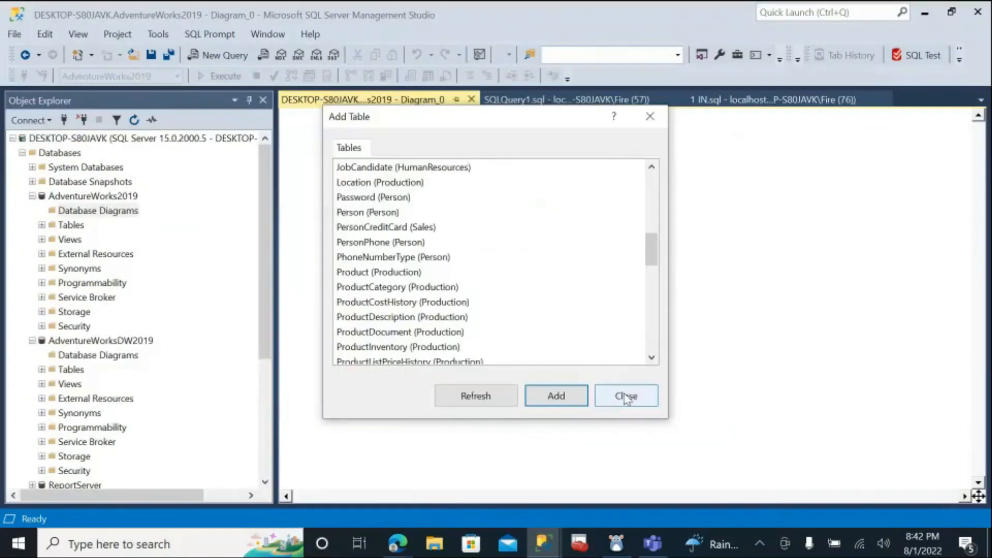
# Step: Close the table selection dialog and check the owner in the AdventureWorks2019 database's Files properties without changing it
pyautogui.click(626, 396)
pyautogui.click(62, 197)
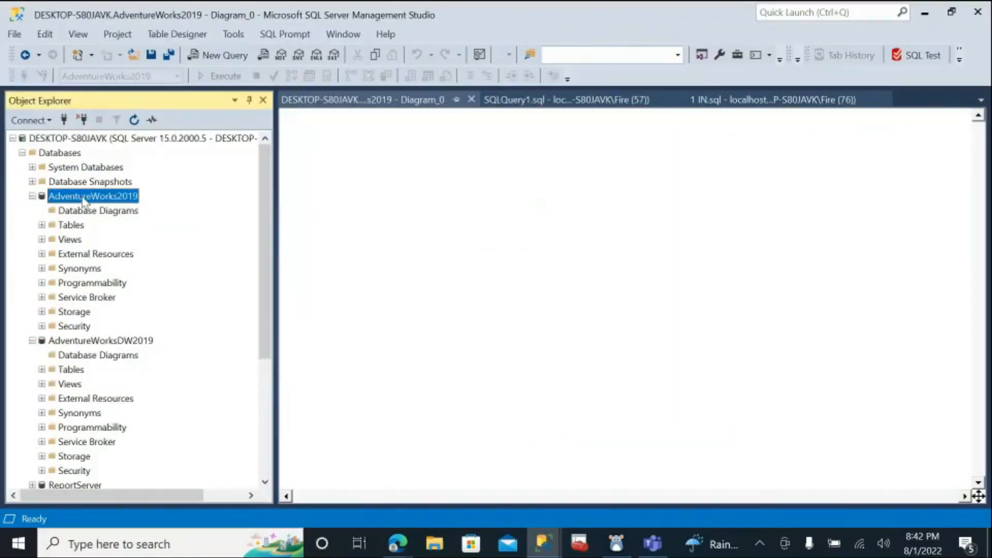
pyautogui.rightClick(82, 202)
pyautogui.click(133, 442)
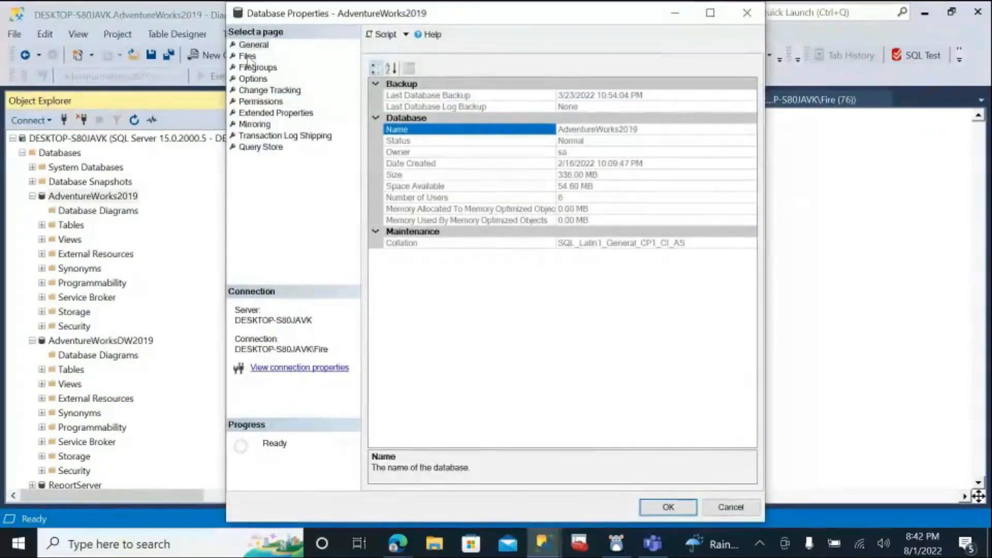
pyautogui.click(247, 56)
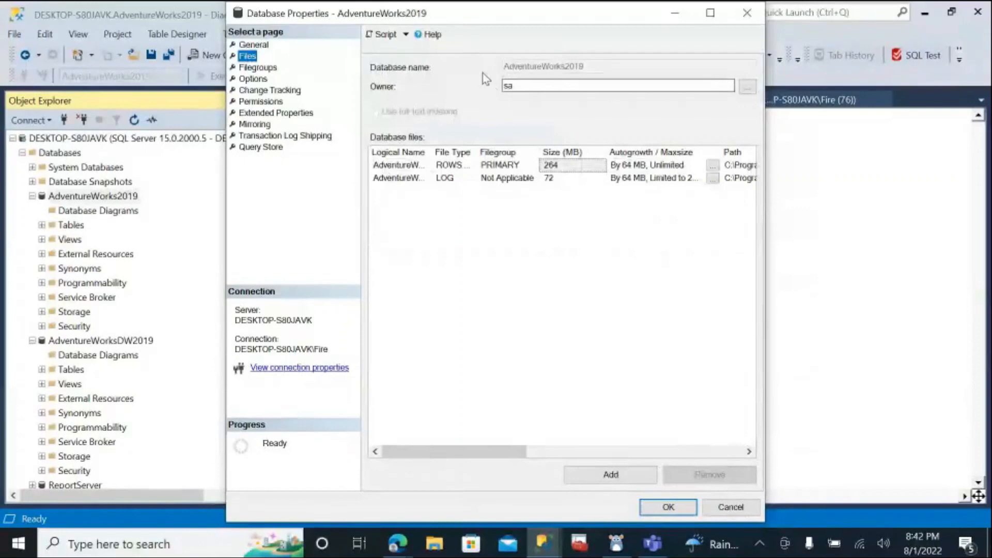
pyautogui.press('Tab')
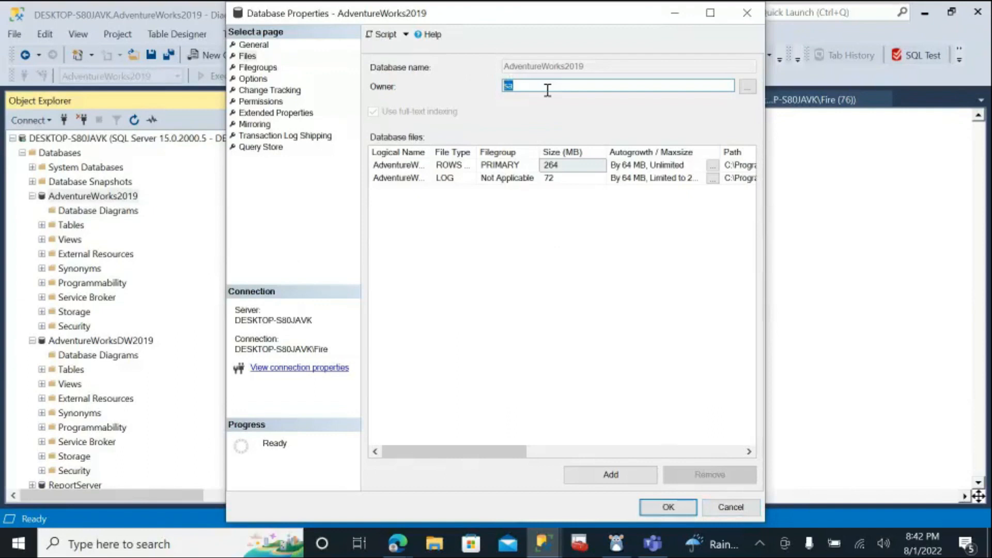
pyautogui.click(745, 509)
# Step: Create a new database diagram in AdventureWorks2019 and look through the tables offered for it
pyautogui.click(113, 210)
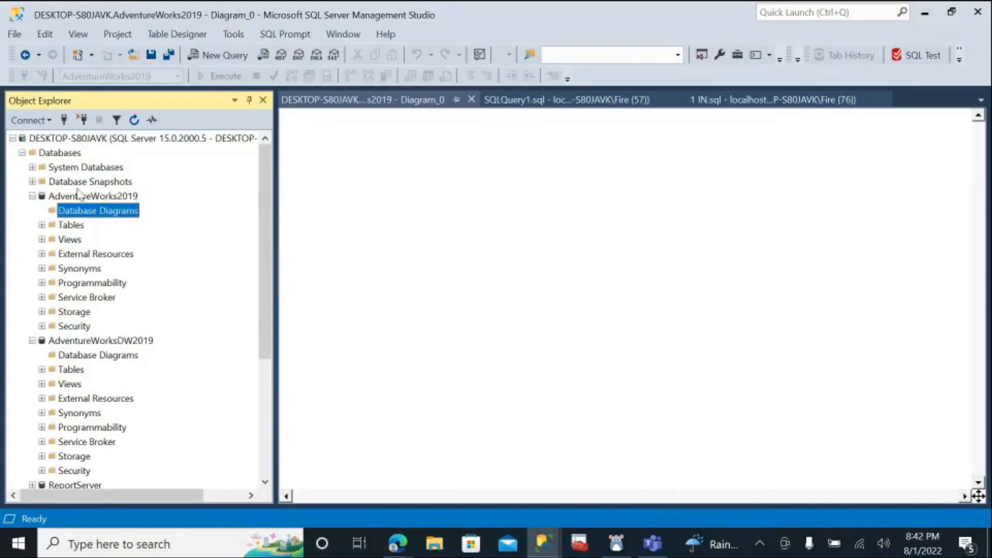
pyautogui.rightClick(121, 217)
pyautogui.click(136, 220)
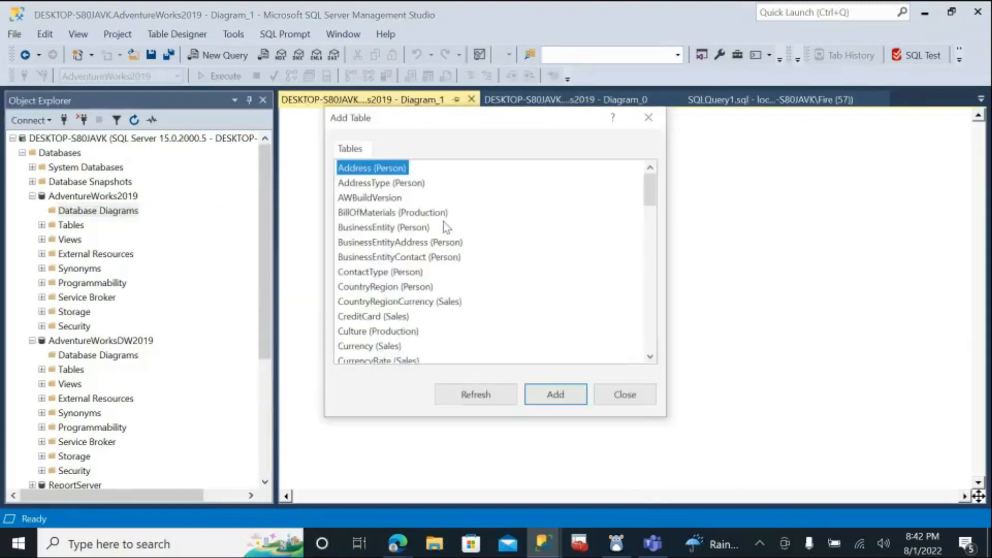
pyautogui.scroll(-20, 481, 248)
pyautogui.scroll(8, 480, 263)
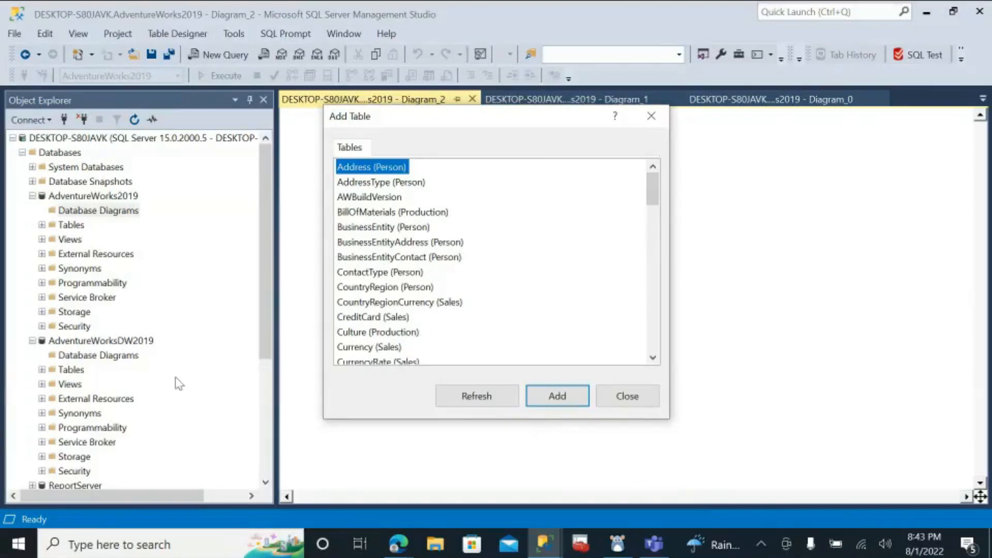
# Step: Examine the tables and their schema names in the list of tables available for the diagram
pyautogui.click(438, 258)
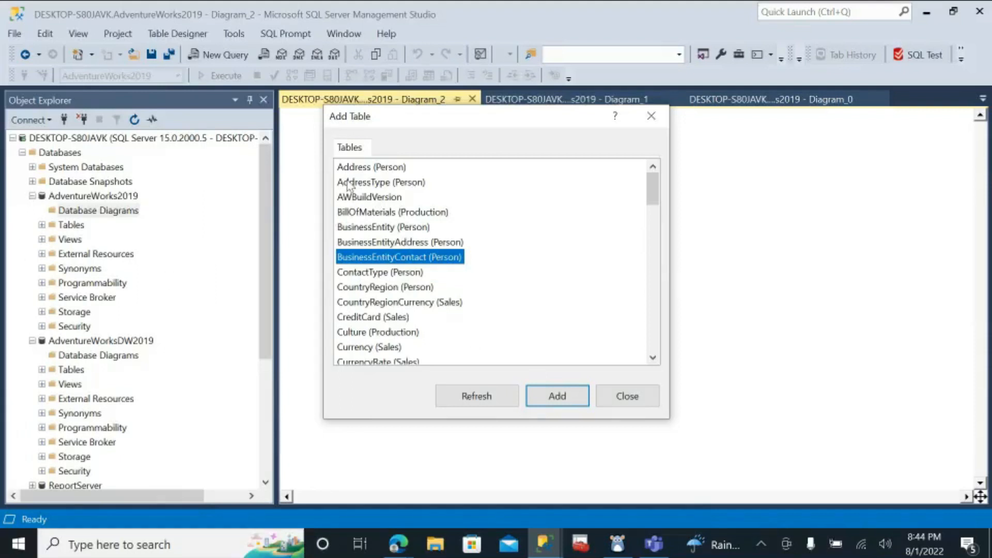
pyautogui.scroll(-18, 367, 269)
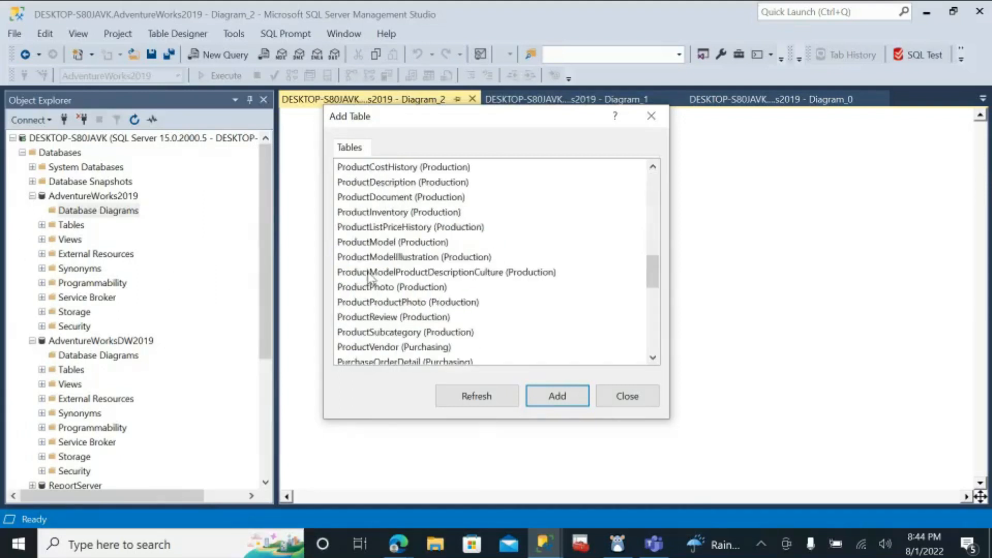
pyautogui.scroll(15, 368, 269)
pyautogui.scroll(-5, 367, 268)
pyautogui.click(373, 359)
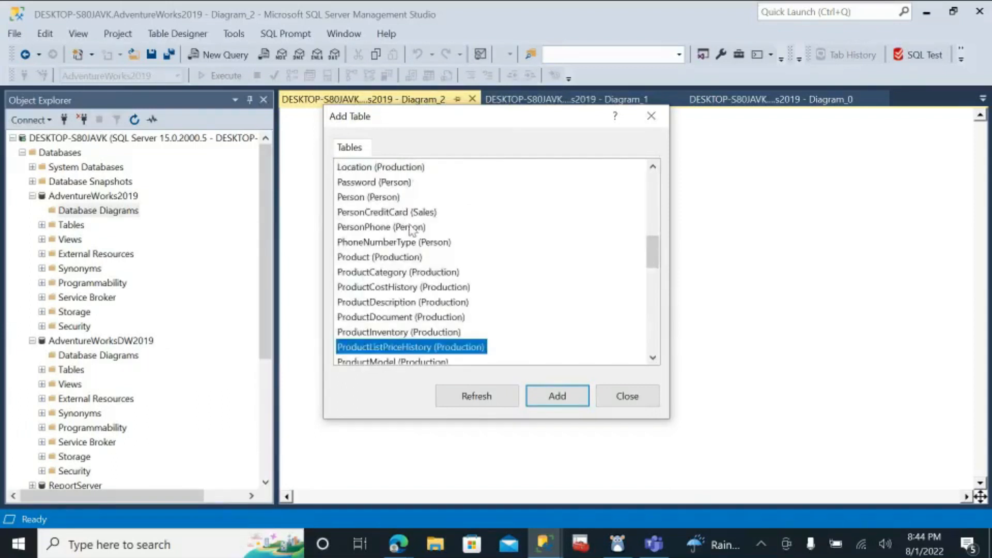
pyautogui.scroll(8, 403, 220)
pyautogui.scroll(1, 403, 178)
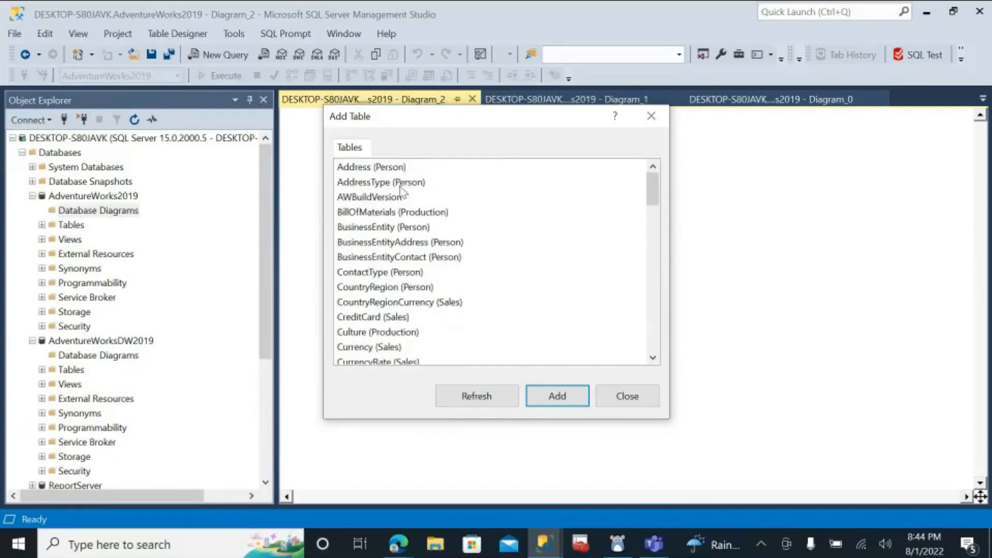
pyautogui.click(404, 184)
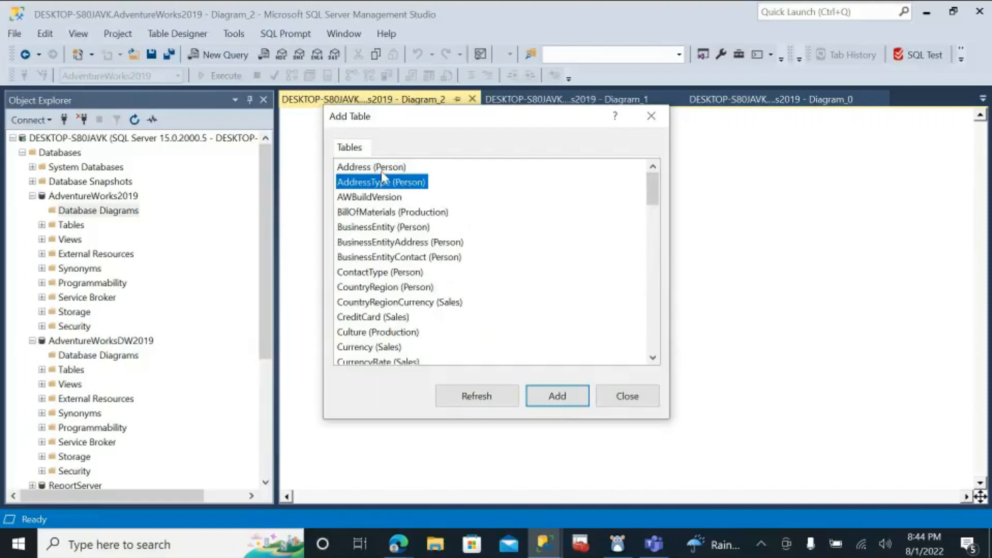
pyautogui.click(362, 167)
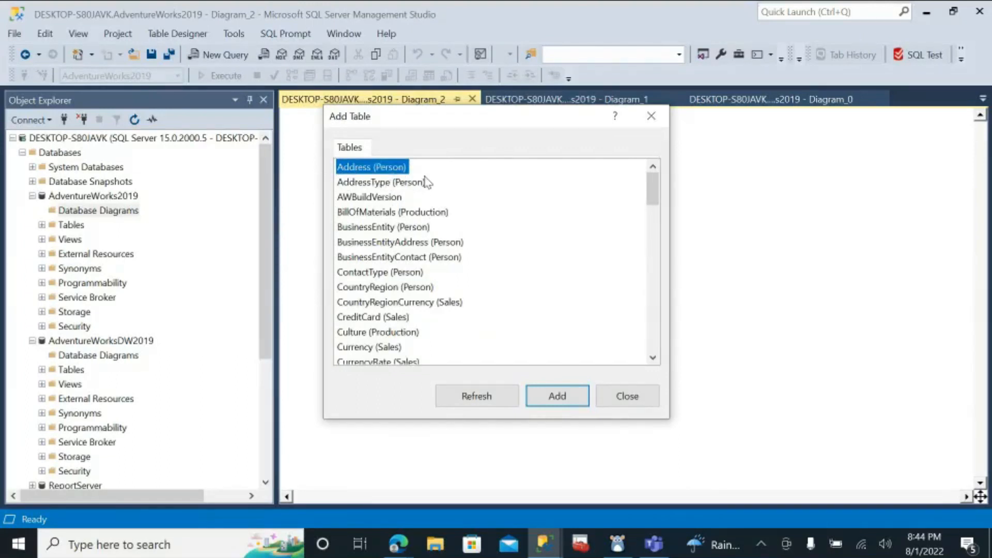
# Step: Add the tables from Address (Person) through CountryRegion (Person) to the diagram and close the table selection dialog
pyautogui.click(402, 289)
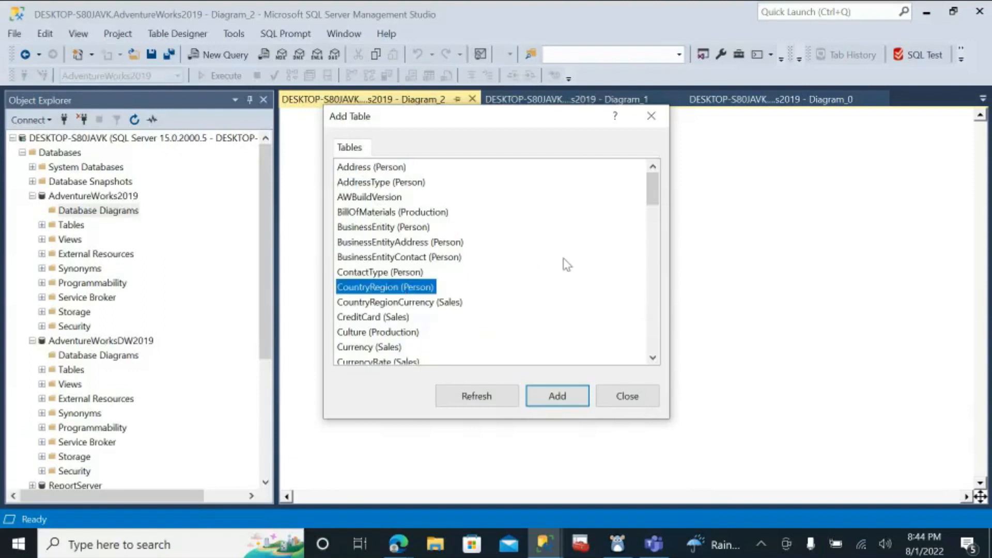
pyautogui.keyDown('shift'); pyautogui.click(370, 169); pyautogui.keyUp('shift')
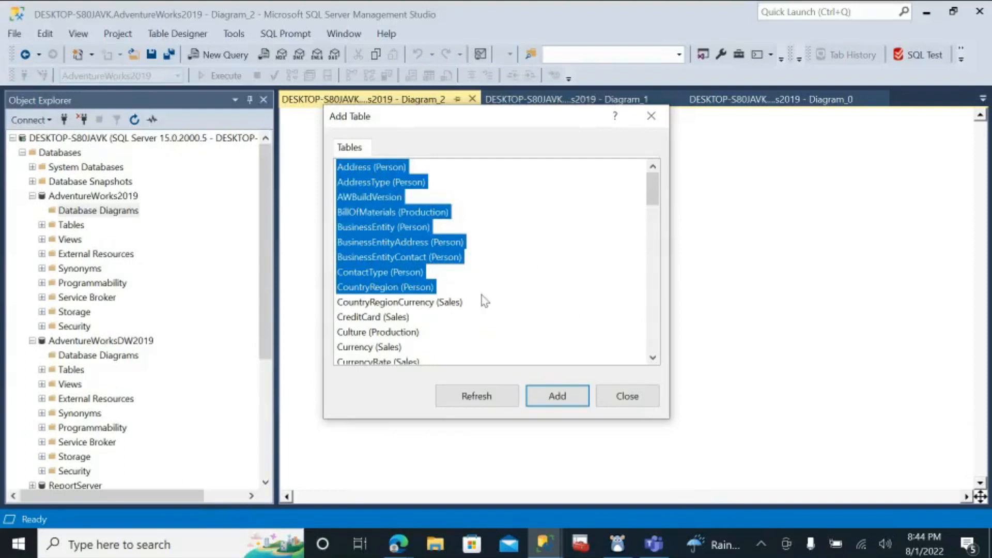
pyautogui.click(433, 287)
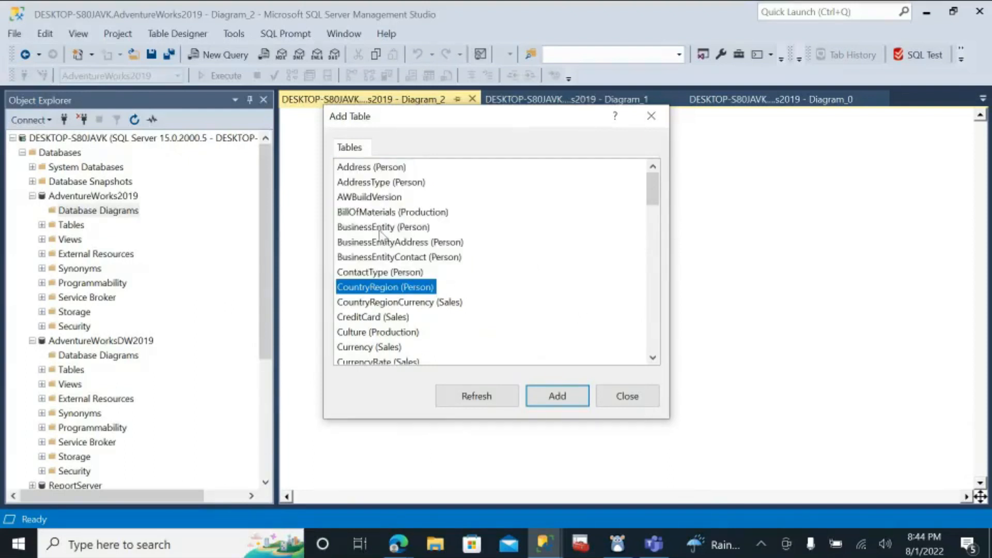
pyautogui.keyDown('shift'); pyautogui.click(370, 168); pyautogui.keyUp('shift')
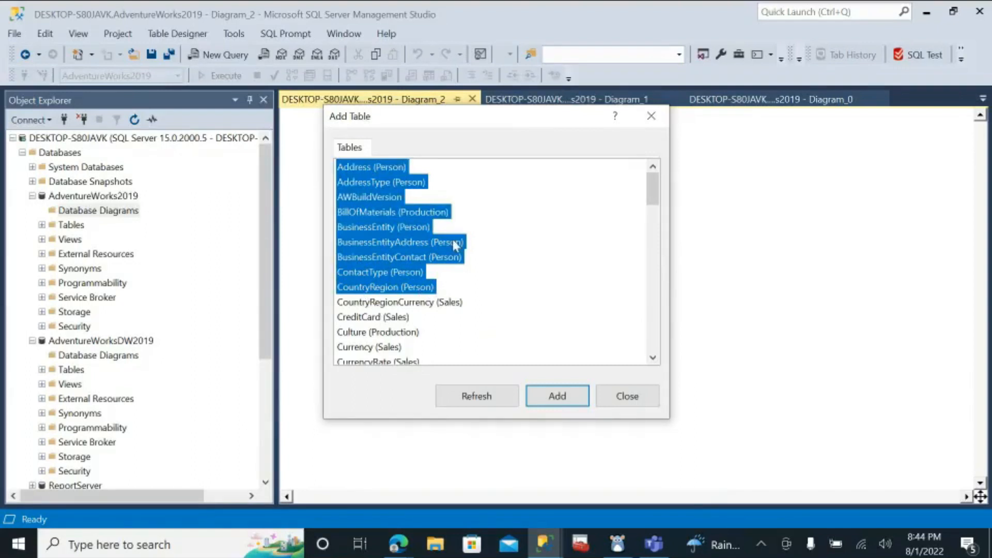
pyautogui.click(559, 396)
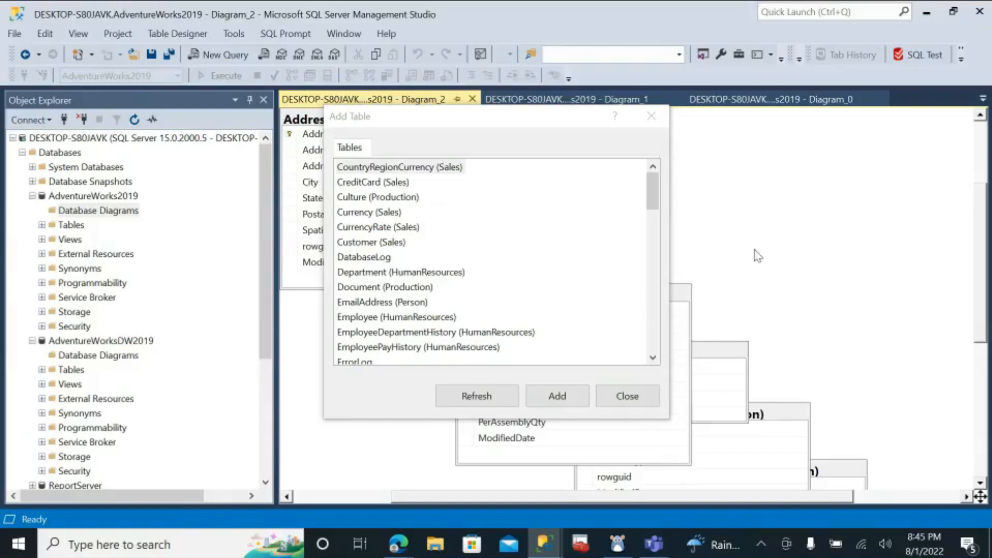
pyautogui.click(641, 399)
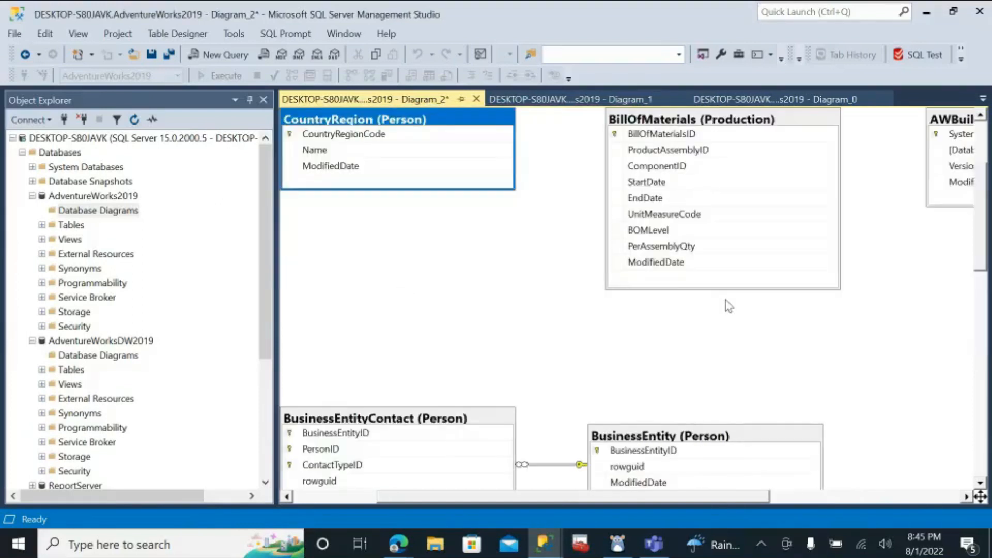
# Step: Look over the added tables and close Object Explorer to give the diagram the full window width
pyautogui.scroll(-2, 748, 334)
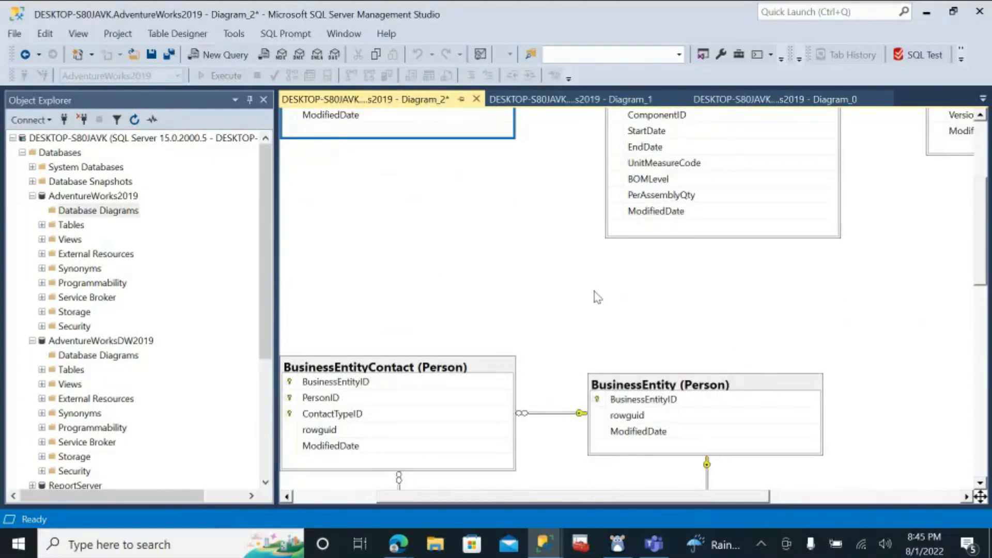
pyautogui.scroll(-5, 524, 274)
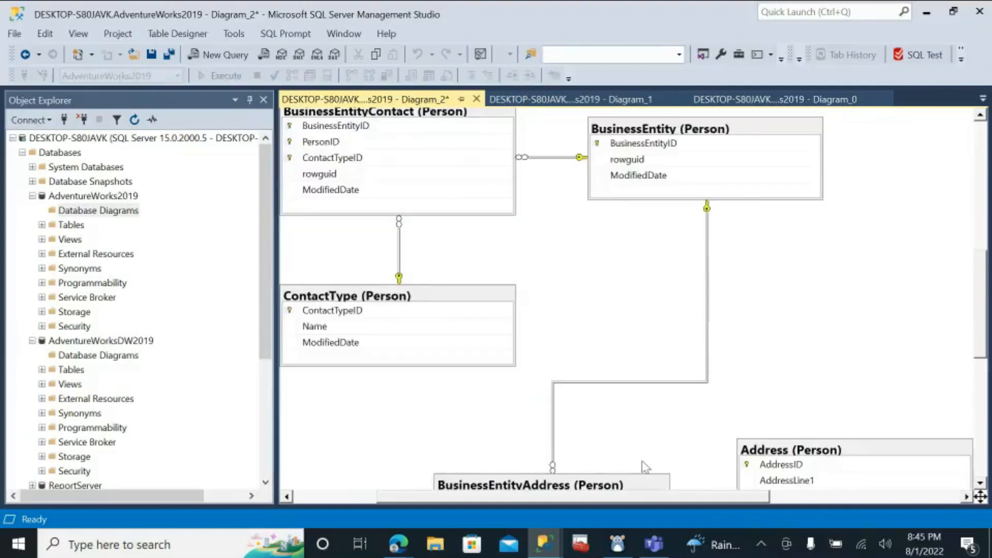
pyautogui.moveTo(414, 495); pyautogui.dragTo(328, 495)
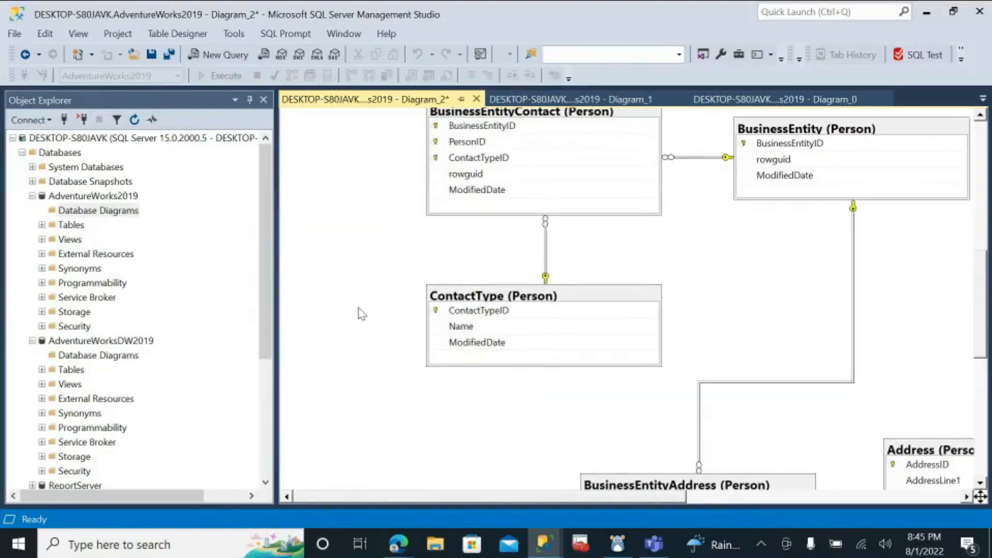
pyautogui.click(263, 100)
pyautogui.scroll(3, 494, 248)
pyautogui.scroll(6, 494, 248)
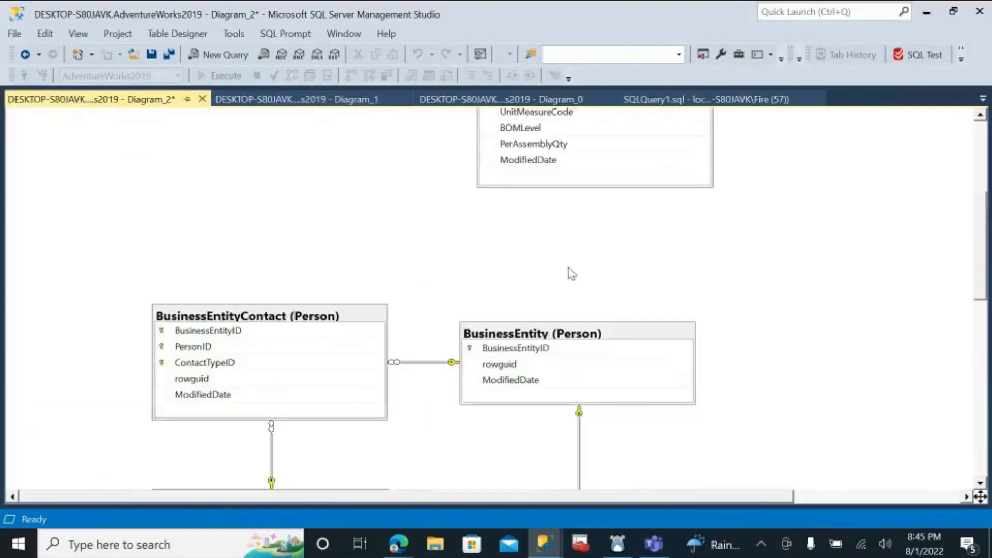
# Step: Move the CountryRegion, BillOfMaterials and AWBuildVersion tables slightly up and to the left in the diagram
pyautogui.click(313, 296)
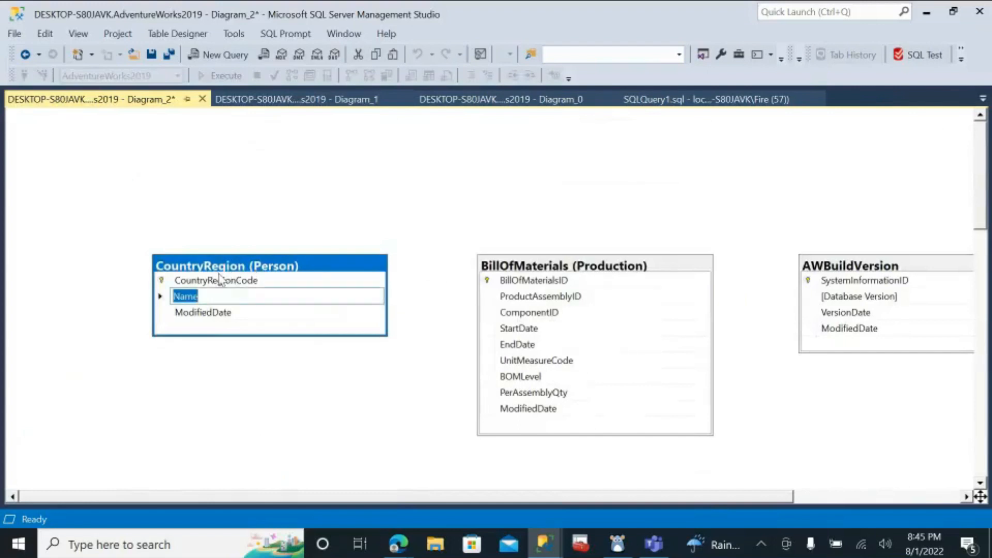
pyautogui.click(321, 370)
pyautogui.click(302, 265)
pyautogui.moveTo(301, 267); pyautogui.dragTo(197, 240)
pyautogui.moveTo(609, 270); pyautogui.dragTo(505, 234)
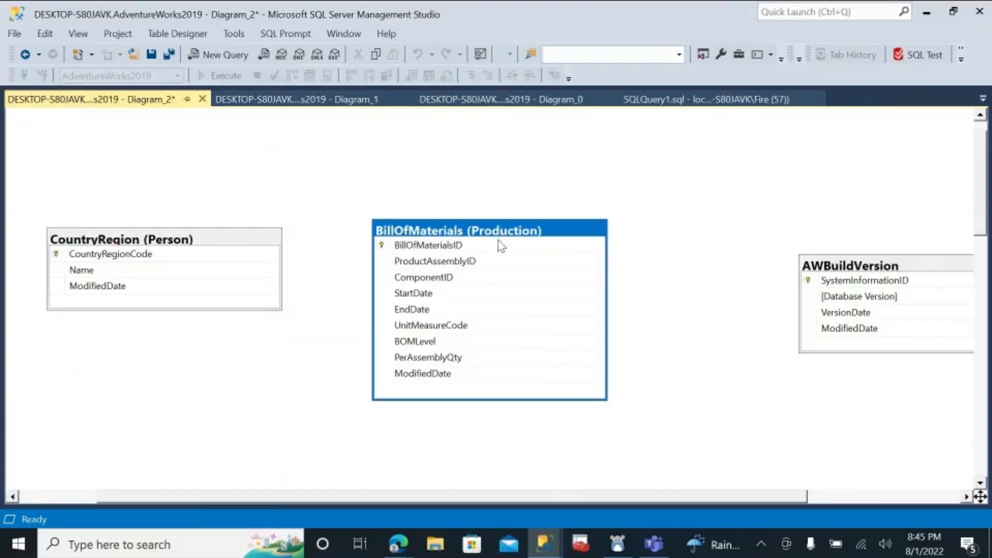
pyautogui.moveTo(876, 274); pyautogui.dragTo(770, 251)
# Step: Examine the relationship between BusinessEntityContact and BusinessEntity, highlighting the BusinessEntityID column in each table
pyautogui.scroll(-3, 774, 414)
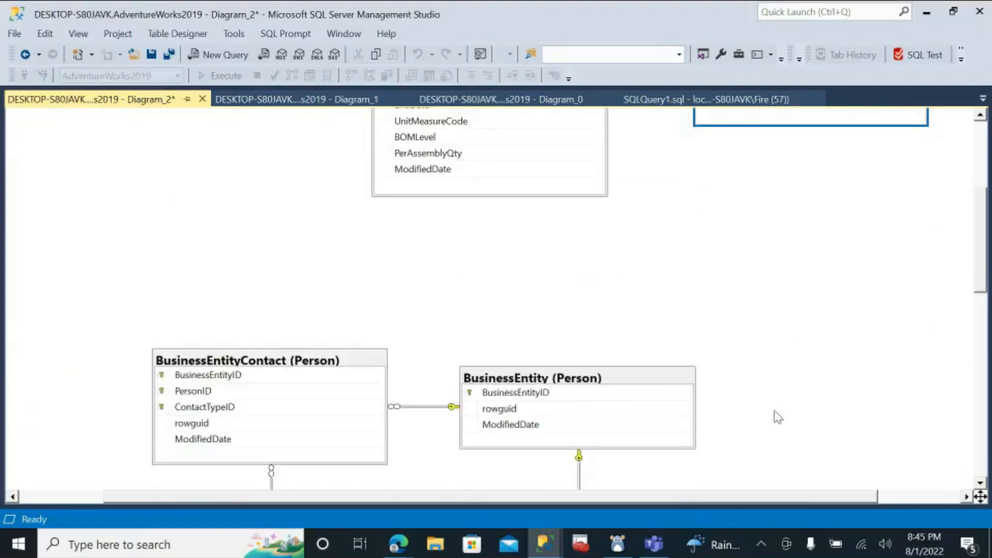
pyautogui.scroll(3, 775, 411)
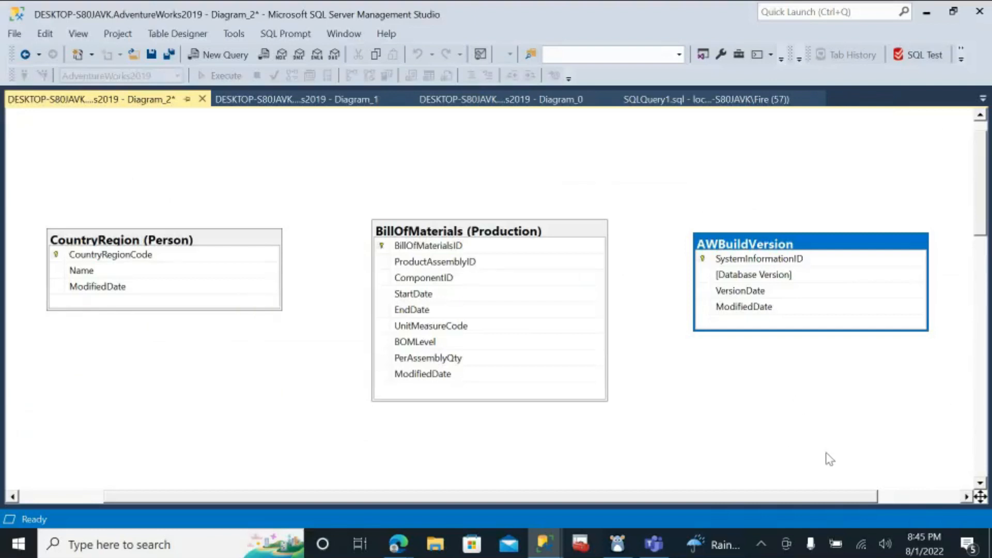
pyautogui.scroll(-5, 700, 364)
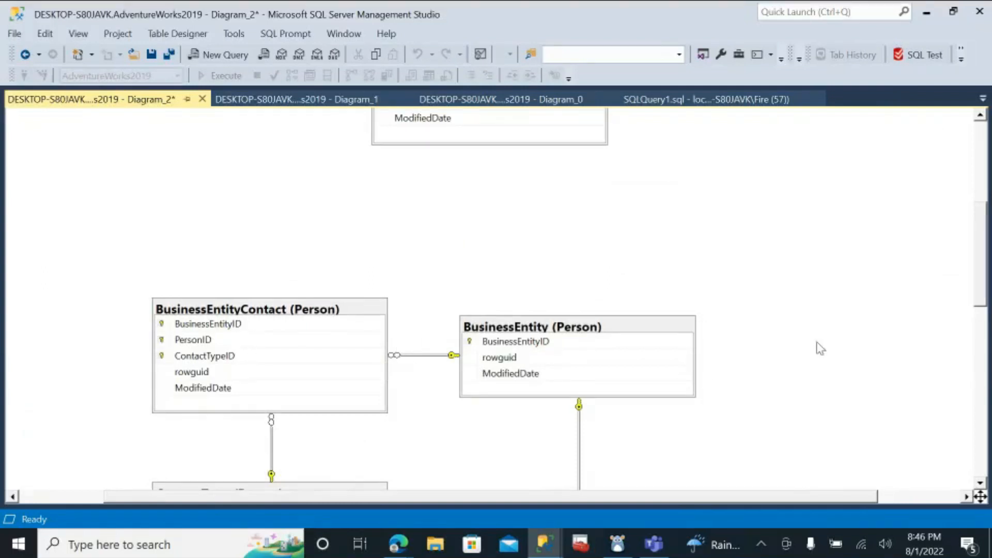
pyautogui.scroll(-2, 819, 349)
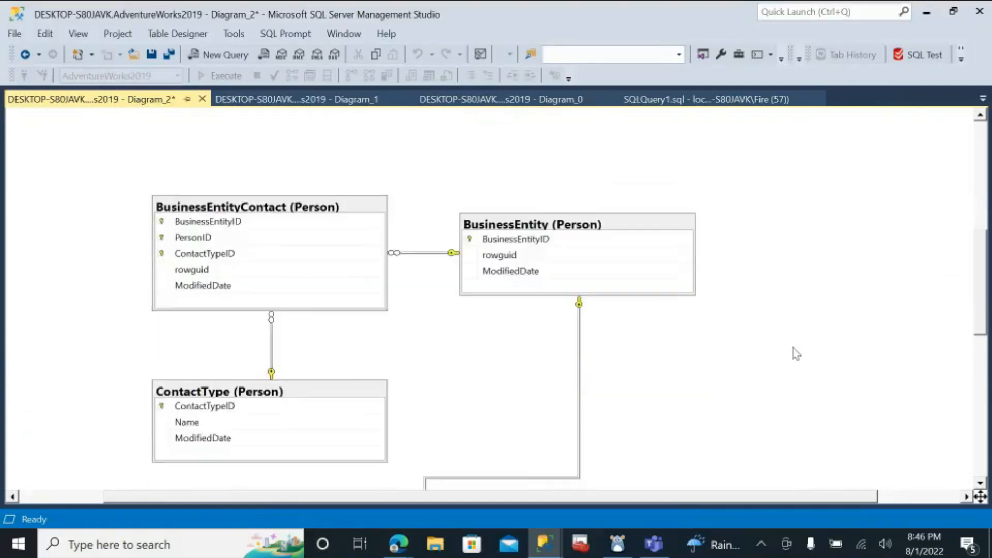
pyautogui.click(208, 226)
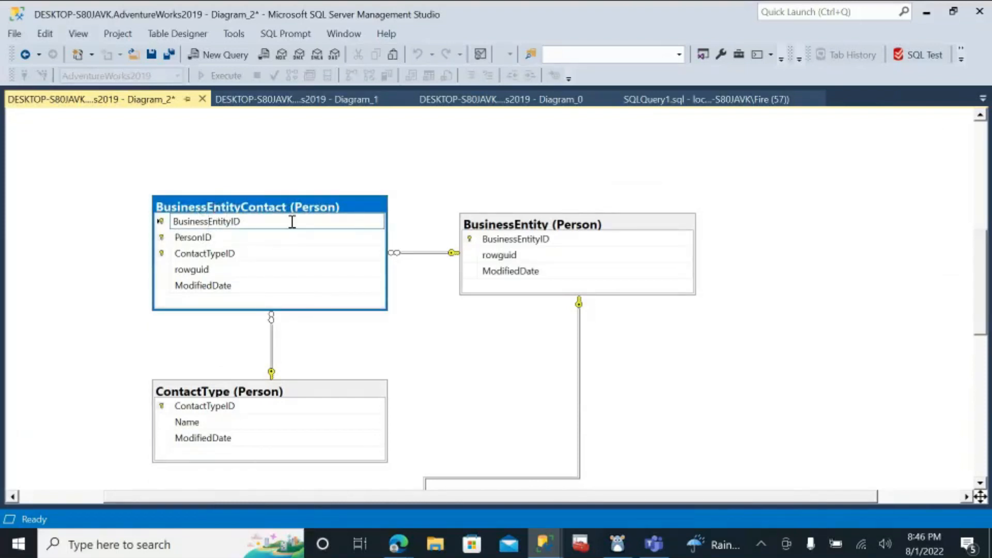
pyautogui.click(545, 241)
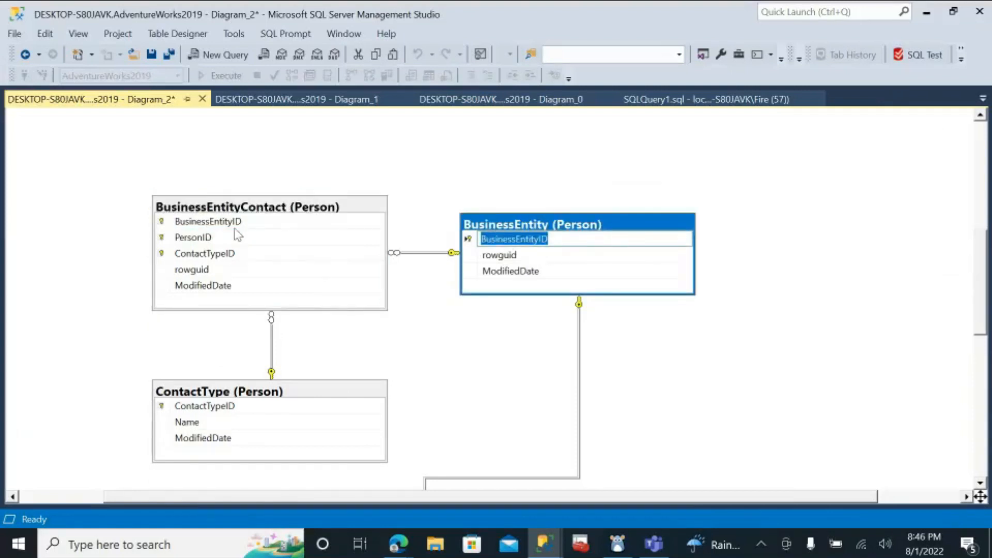
pyautogui.click(445, 339)
pyautogui.scroll(-1, 445, 340)
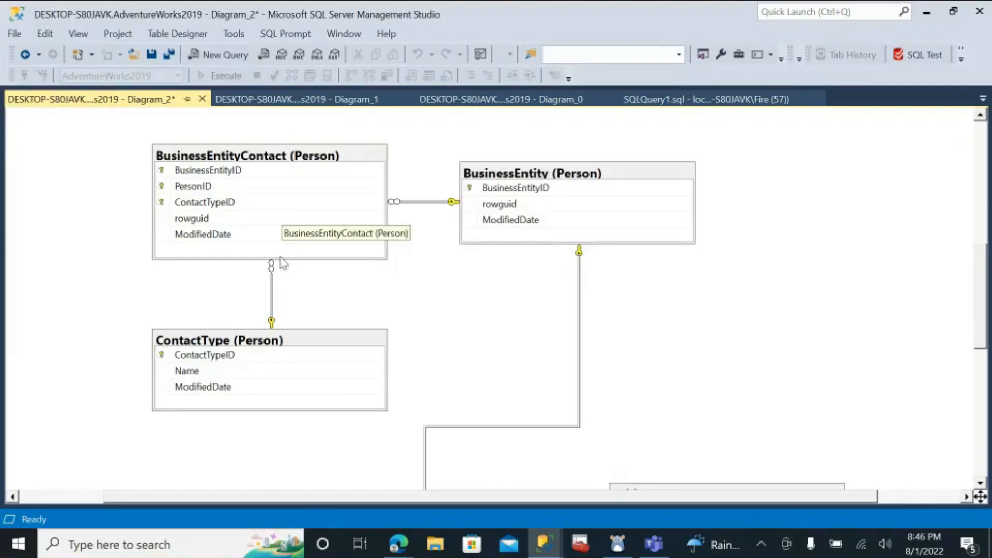
# Step: Examine how BusinessEntityAddress relates to BusinessEntity and Address, highlighting its BusinessEntityID column
pyautogui.scroll(-3, 283, 348)
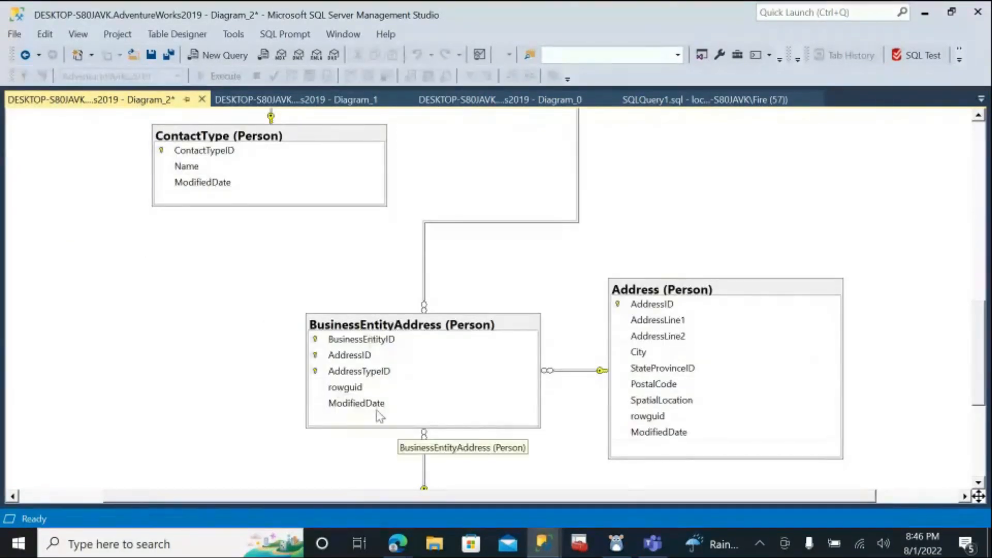
pyautogui.scroll(2, 557, 325)
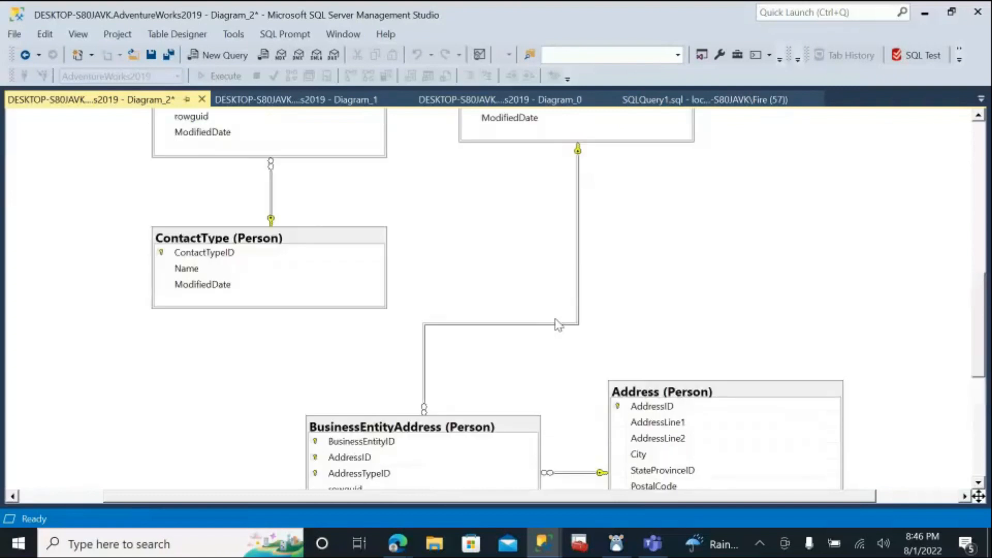
pyautogui.scroll(1, 540, 335)
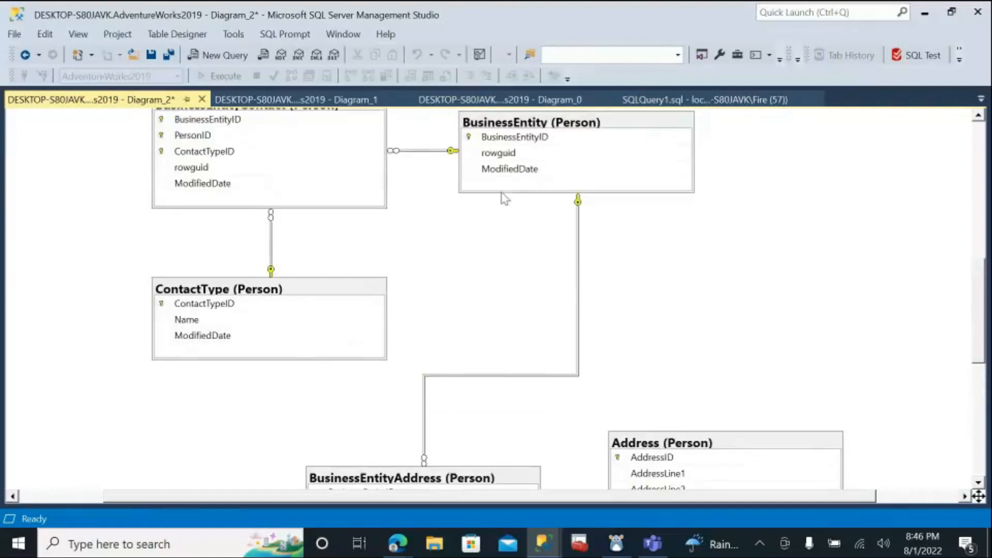
pyautogui.scroll(-1, 583, 211)
pyautogui.scroll(2, 545, 200)
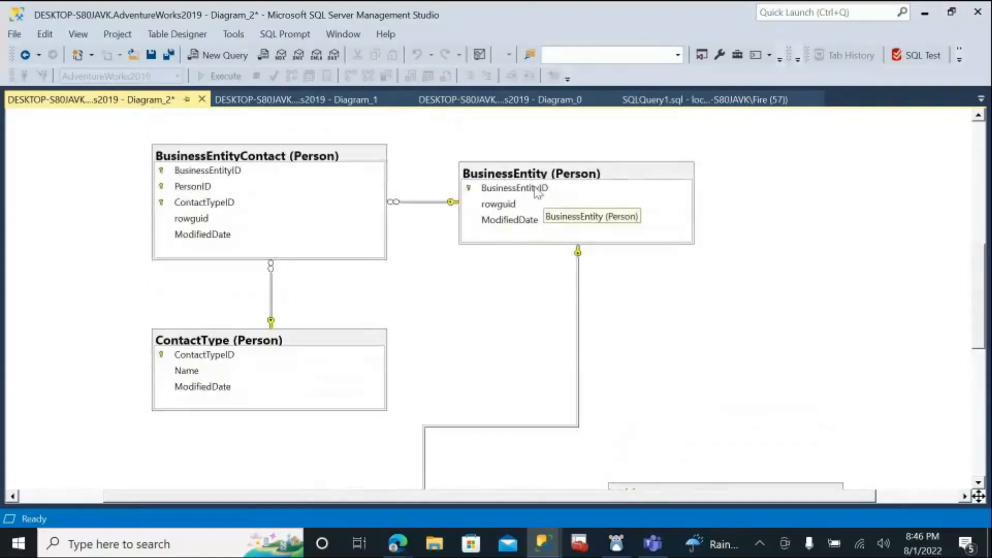
pyautogui.scroll(-2, 487, 253)
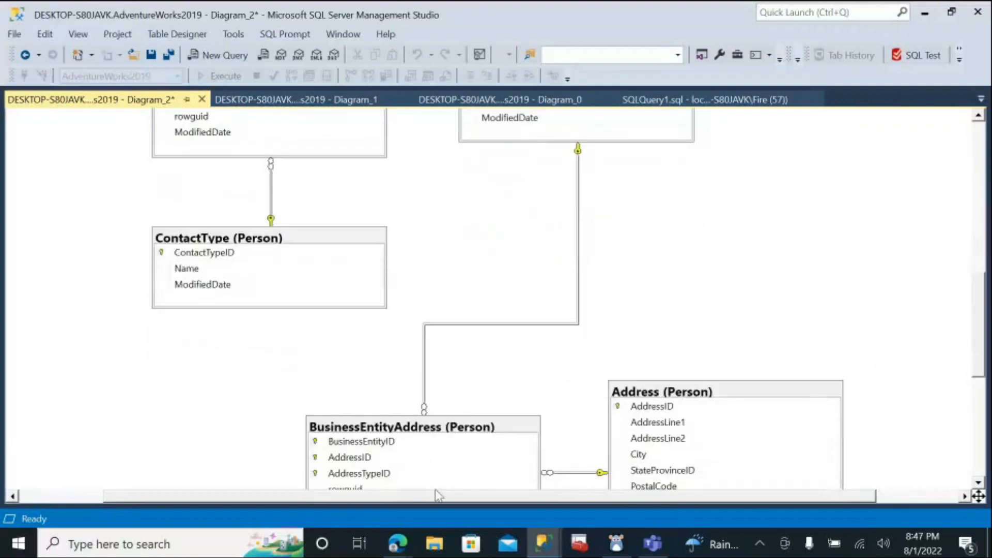
pyautogui.click(405, 441)
pyautogui.scroll(-2, 516, 310)
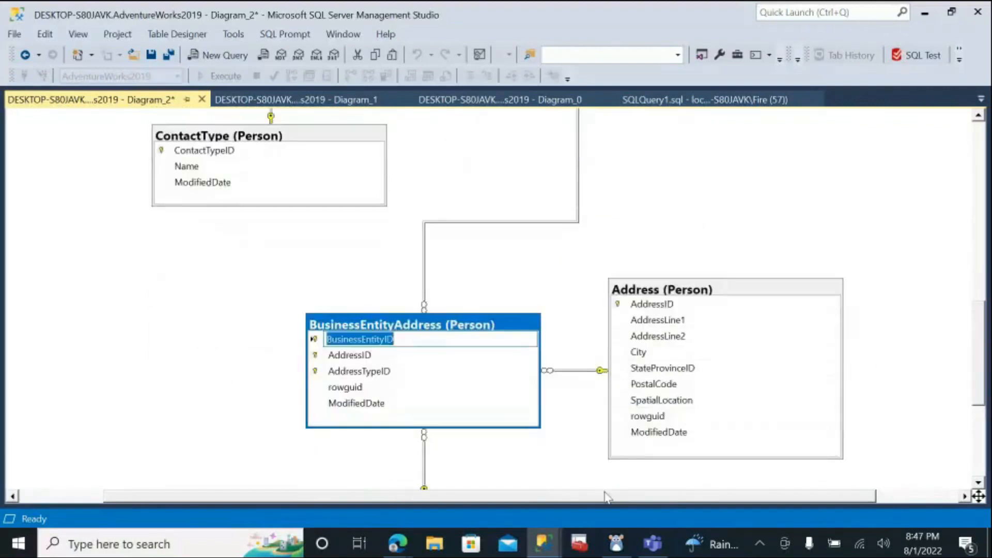
pyautogui.click(582, 307)
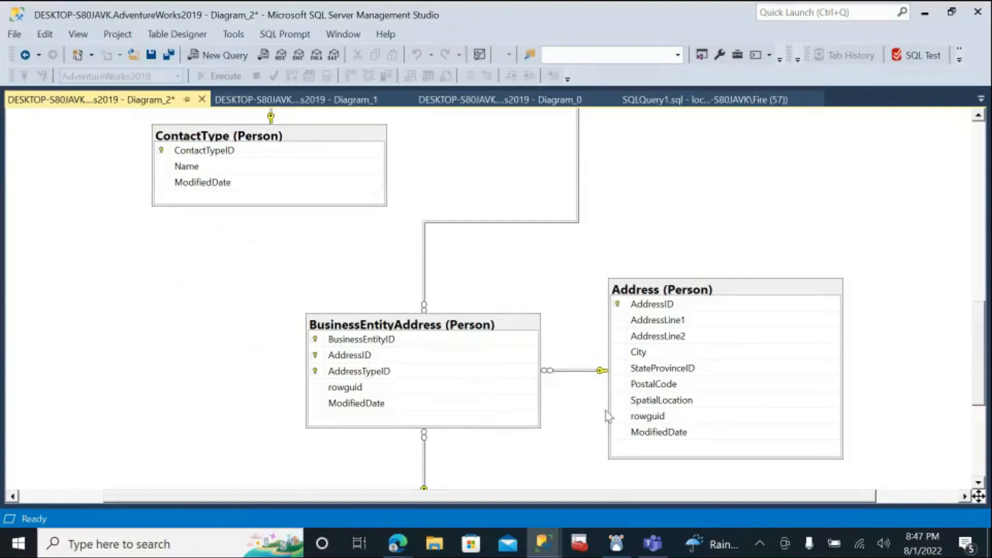
# Step: Highlight the AddressID column in BusinessEntityAddress and examine the table's relationships to Address and AddressType
pyautogui.click(374, 366)
pyautogui.click(373, 360)
pyautogui.scroll(-3, 181, 347)
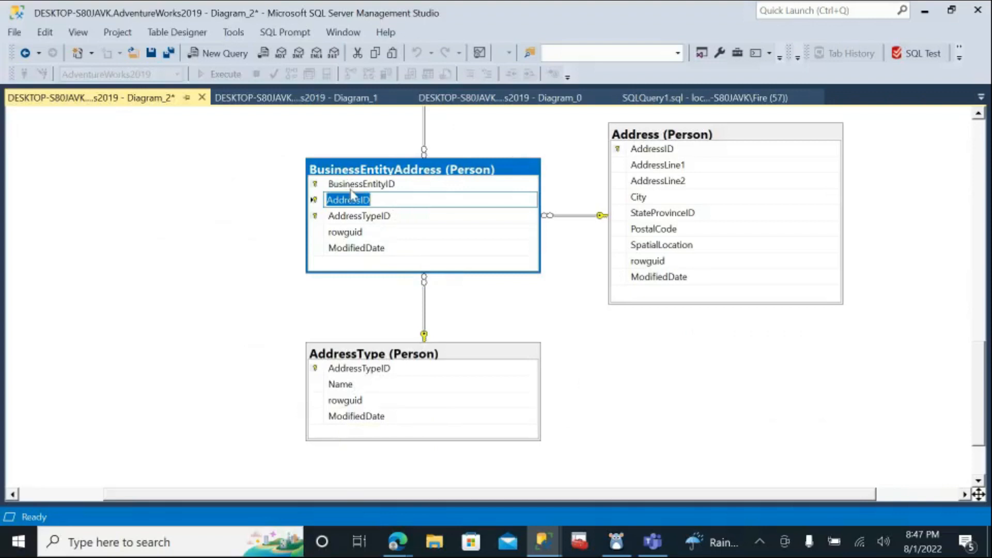
pyautogui.scroll(-2, 194, 294)
pyautogui.scroll(6, 509, 311)
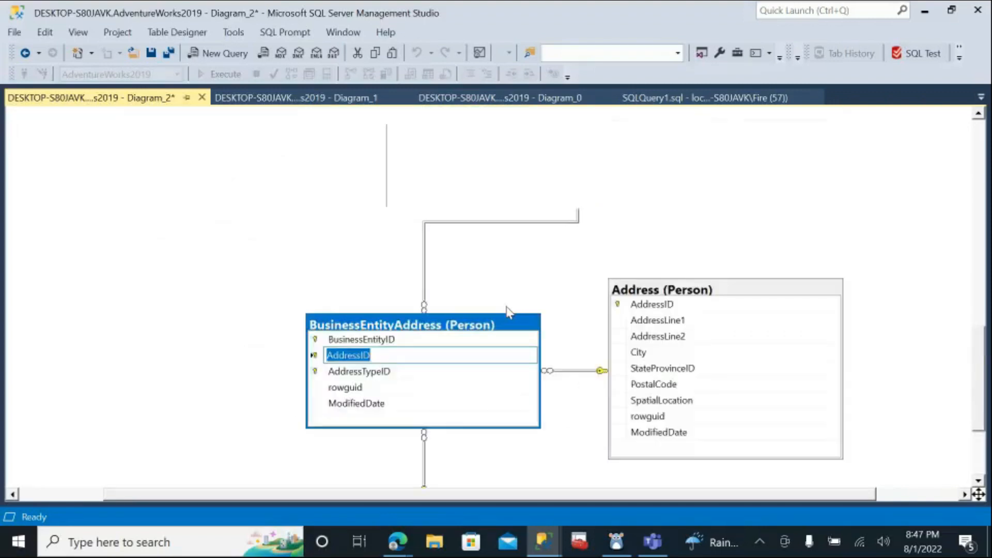
# Step: Look over the unlinked CountryRegion, BillOfMaterials and AWBuildVersion tables and survey the whole diagram at a reduced zoom
pyautogui.scroll(10, 509, 313)
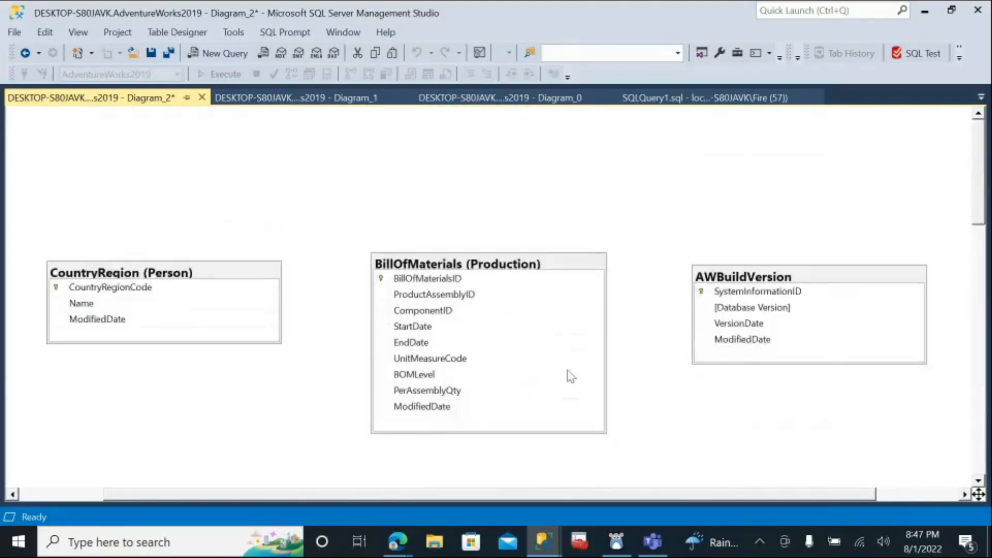
pyautogui.scroll(-4, 693, 370)
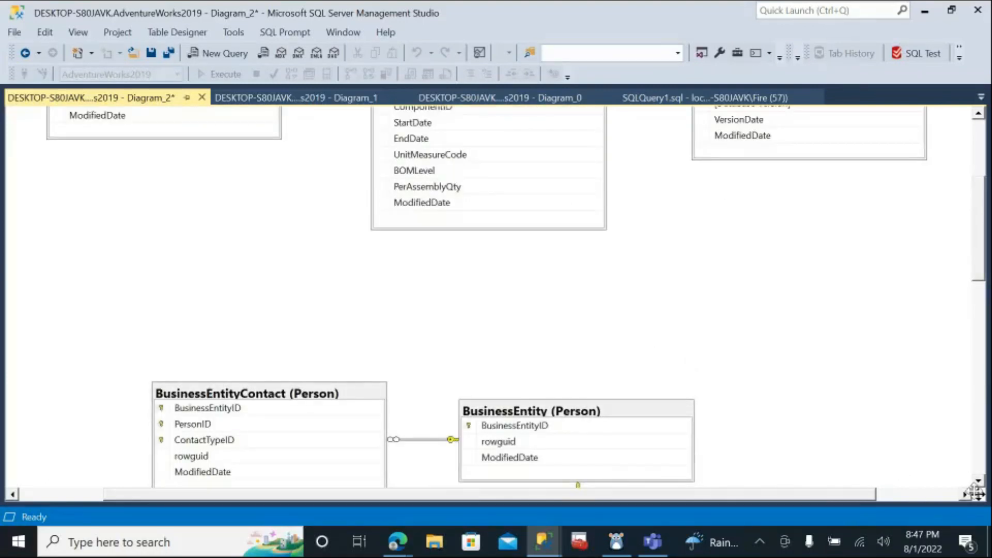
pyautogui.click(978, 495)
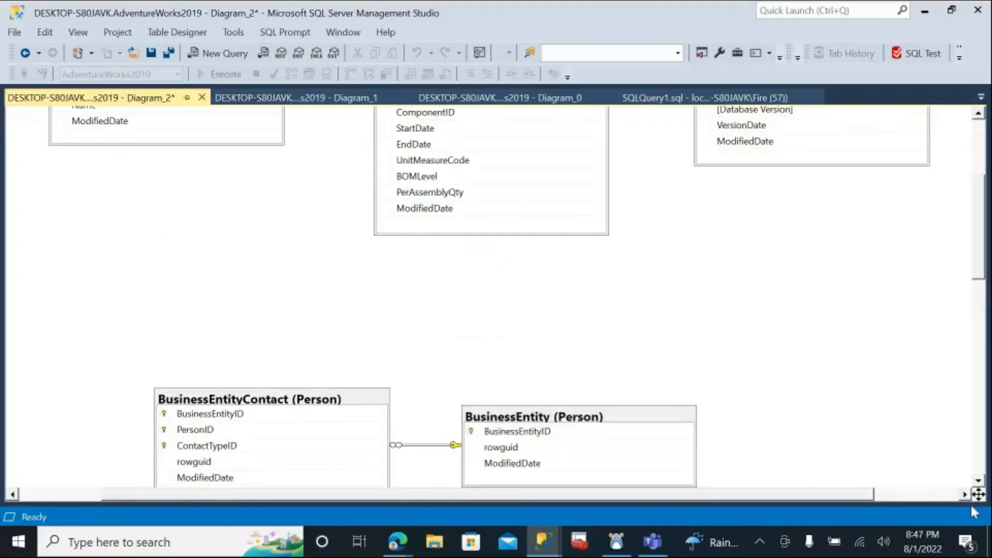
pyautogui.moveTo(978, 495); pyautogui.dragTo(937, 493)
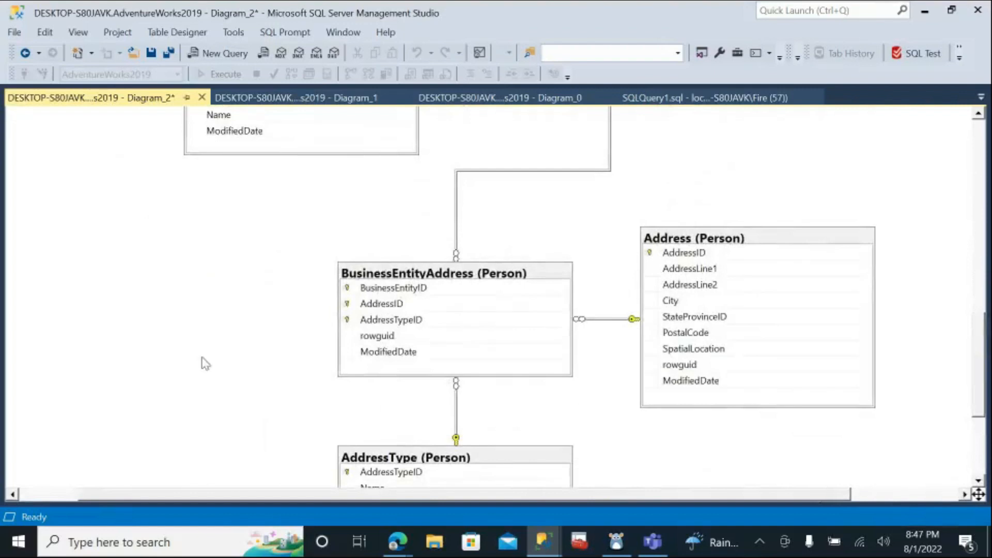
pyautogui.scroll(-5, 202, 357)
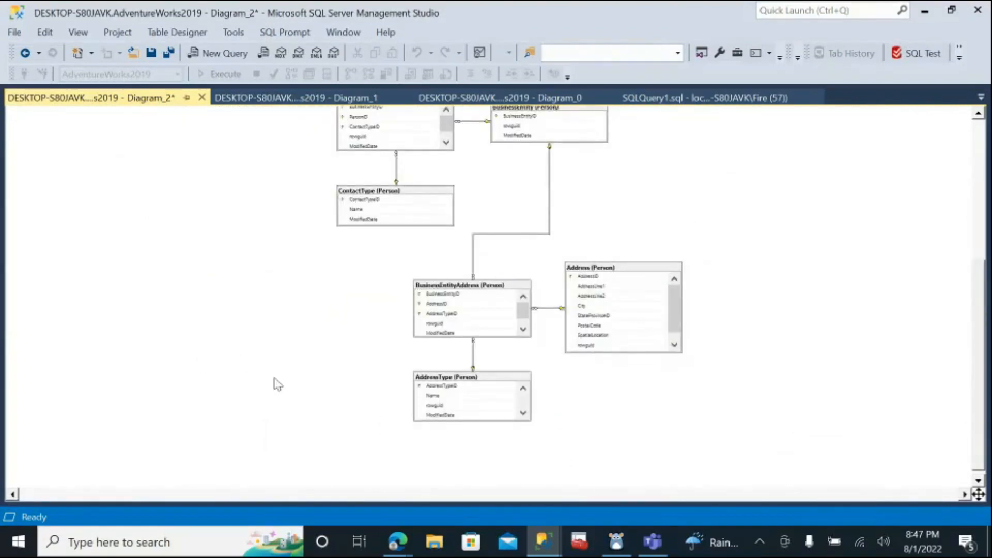
pyautogui.scroll(-1, 277, 384)
pyautogui.scroll(5, 278, 384)
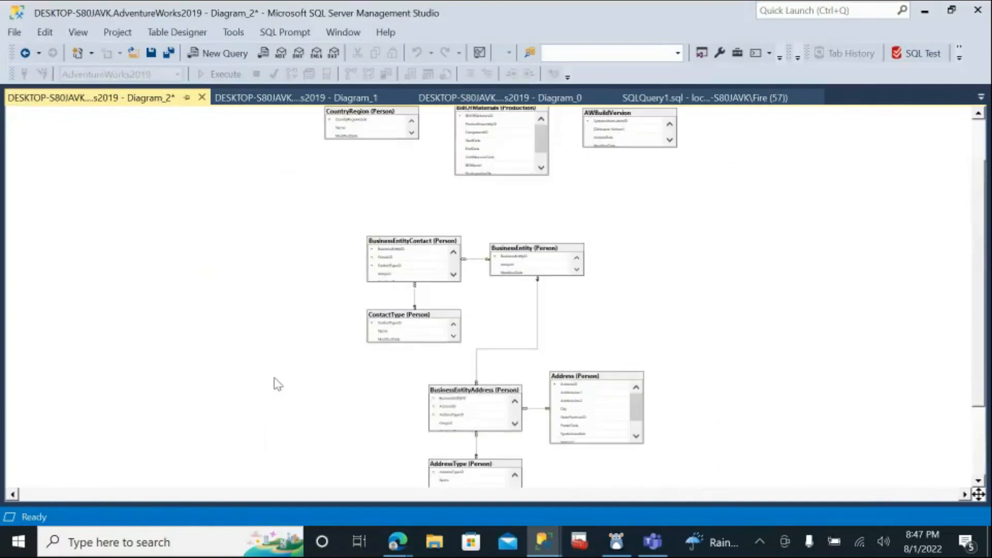
pyautogui.scroll(1, 278, 384)
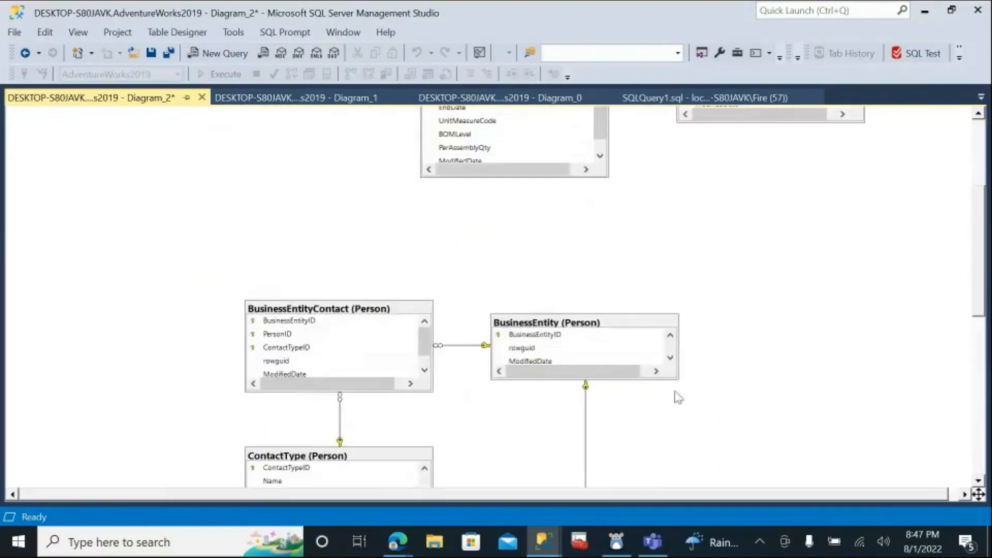
# Step: Compare the linked BusinessEntity, contact and address tables with the unlinked tables in the diagram
pyautogui.scroll(-2, 755, 343)
pyautogui.scroll(-4, 467, 329)
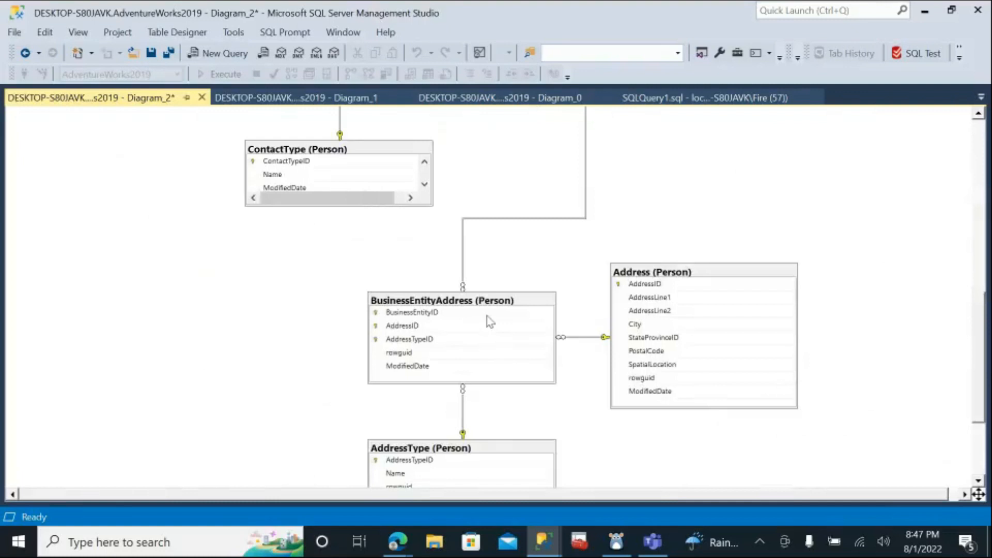
pyautogui.scroll(-3, 834, 310)
pyautogui.scroll(4, 803, 346)
pyautogui.scroll(9, 804, 349)
pyautogui.scroll(-2, 807, 352)
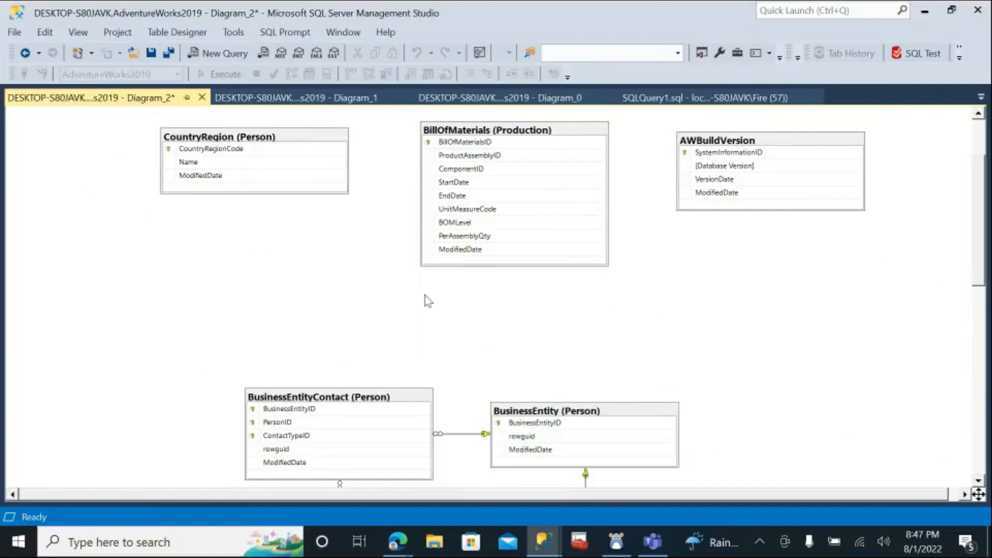
pyautogui.scroll(2, 543, 286)
pyautogui.scroll(-2, 589, 317)
pyautogui.scroll(-2, 397, 337)
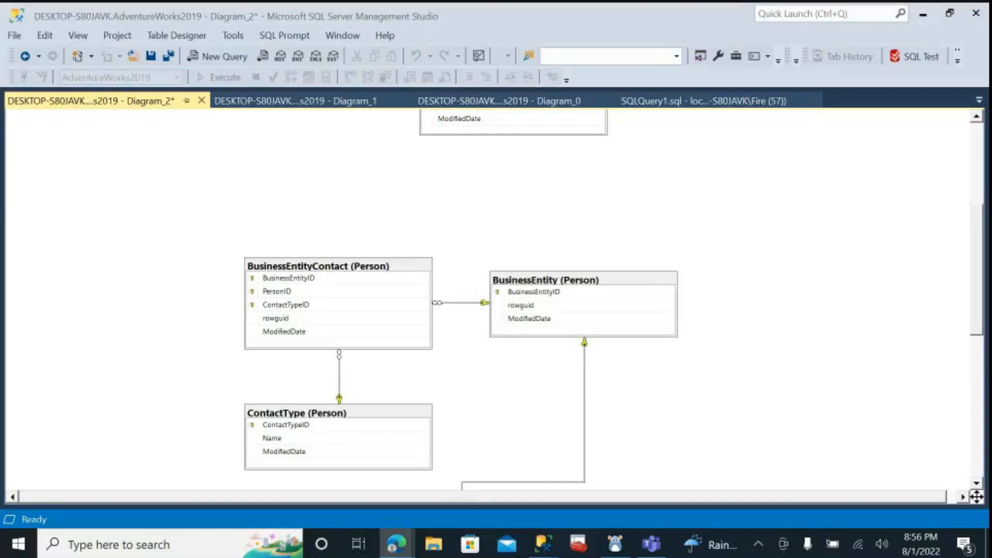
# Step: Examine the keys and relationship lines joining BusinessEntityAddress to BusinessEntity, Address and AddressType
pyautogui.scroll(-2, 825, 289)
pyautogui.scroll(-2, 825, 290)
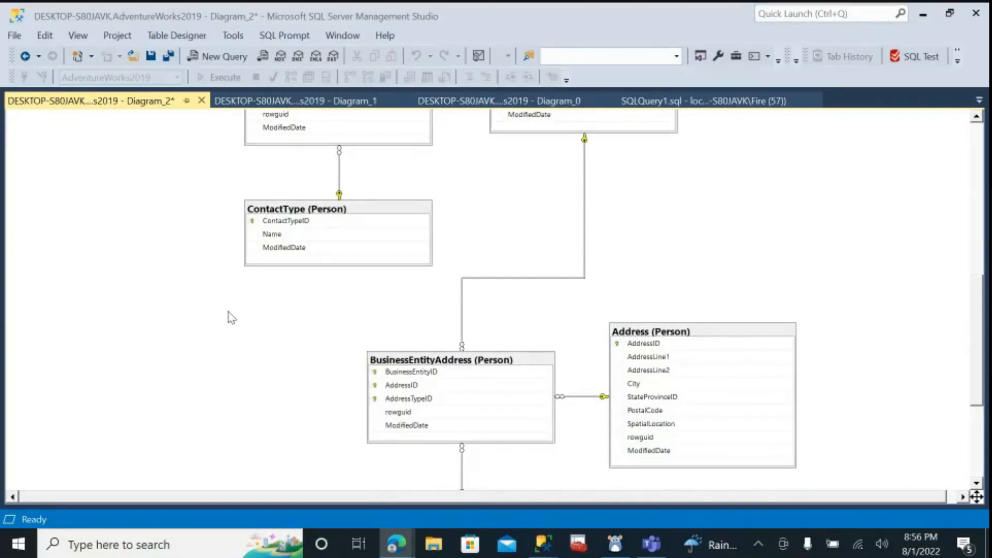
pyautogui.scroll(-4, 907, 346)
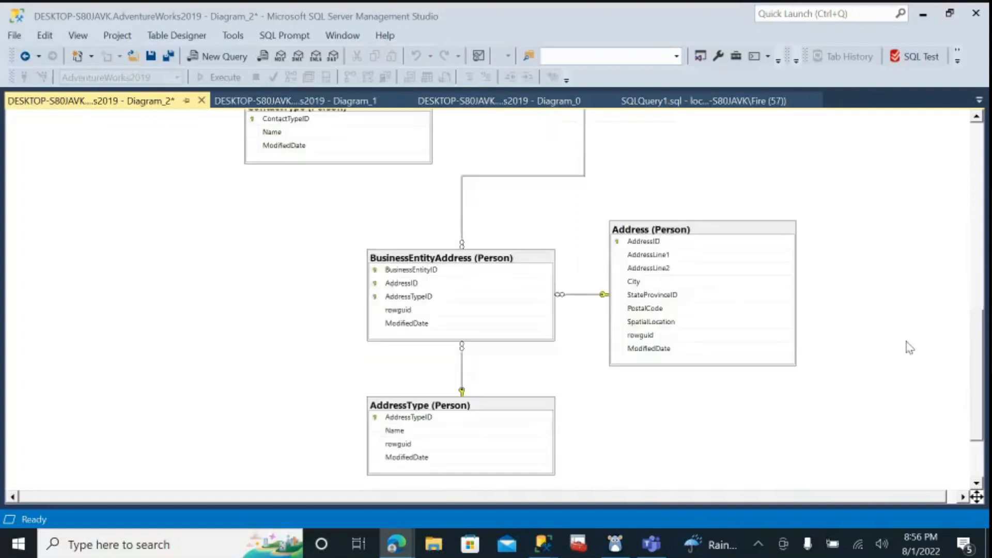
pyautogui.scroll(1, 909, 347)
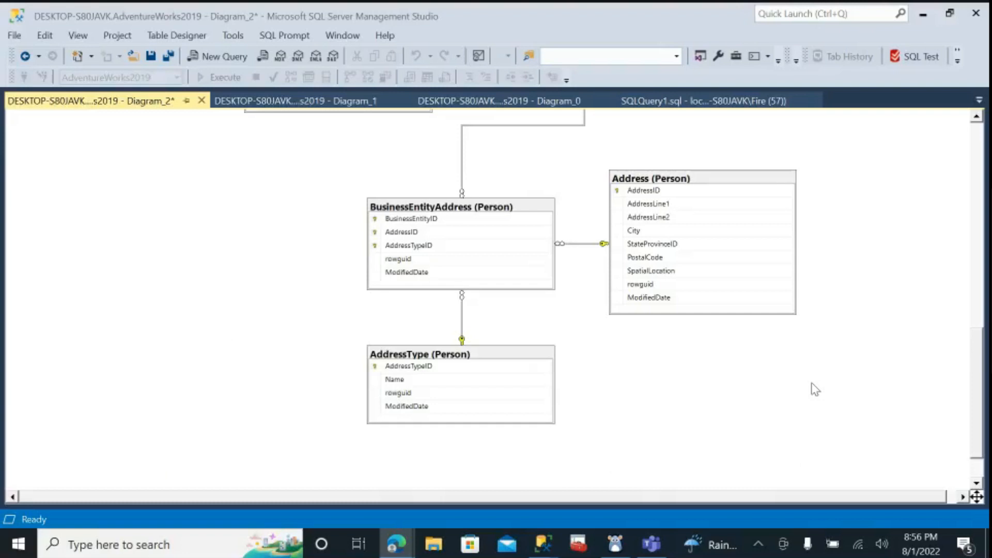
pyautogui.scroll(3, 815, 389)
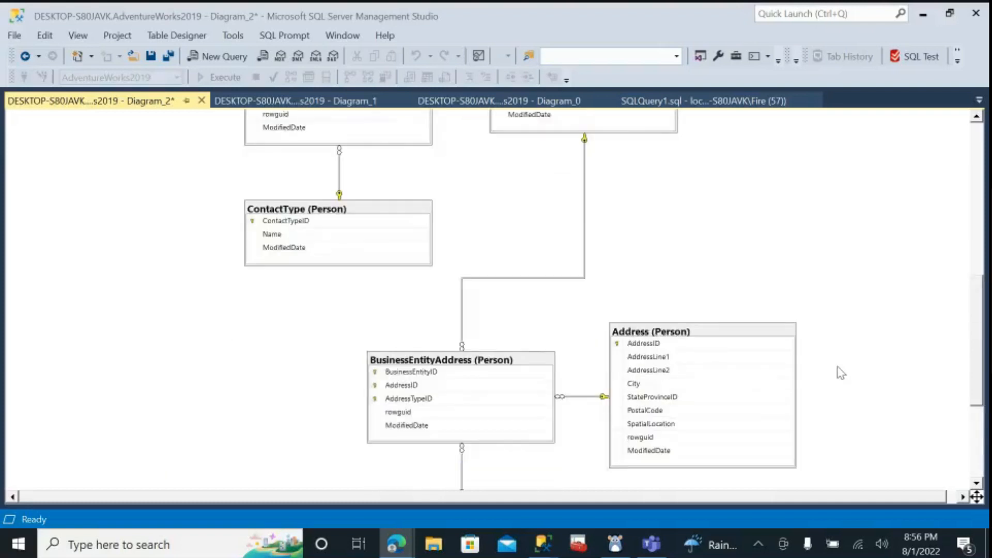
pyautogui.scroll(-2, 757, 261)
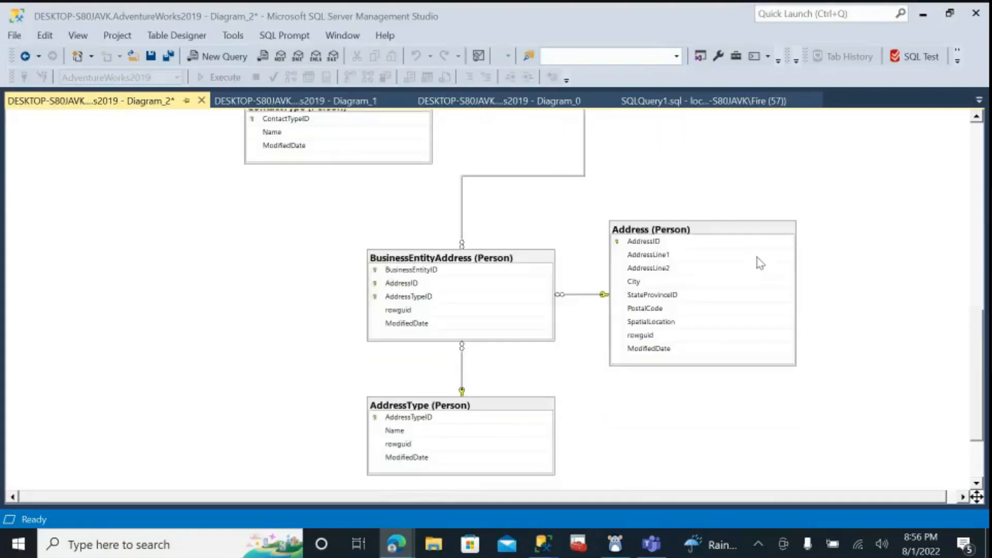
pyautogui.scroll(1, 799, 268)
pyautogui.scroll(-1, 803, 268)
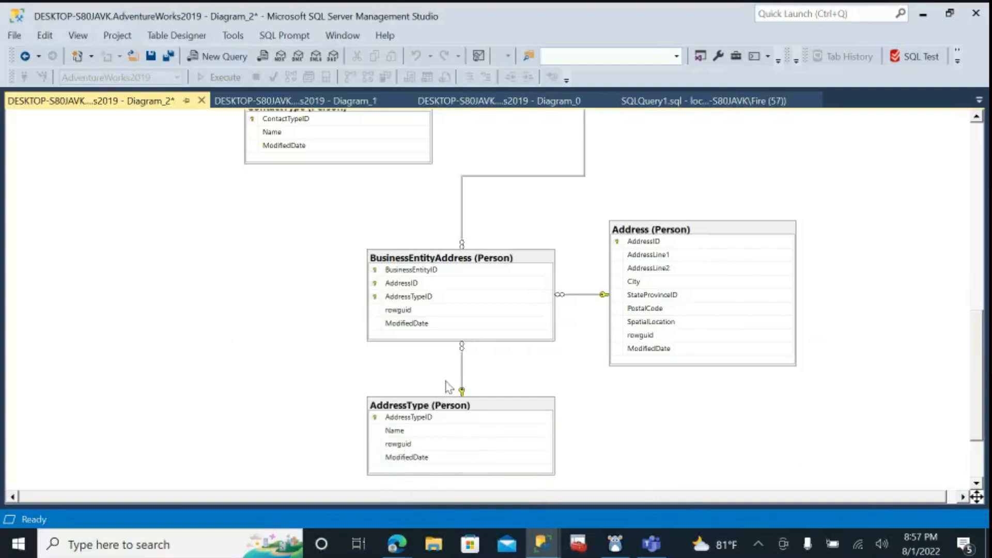
# Step: Review the complete diagram once more, from the address tables to the unlinked CountryRegion, BillOfMaterials and AWBuildVersion tables
pyautogui.scroll(3, 592, 407)
pyautogui.scroll(3, 771, 321)
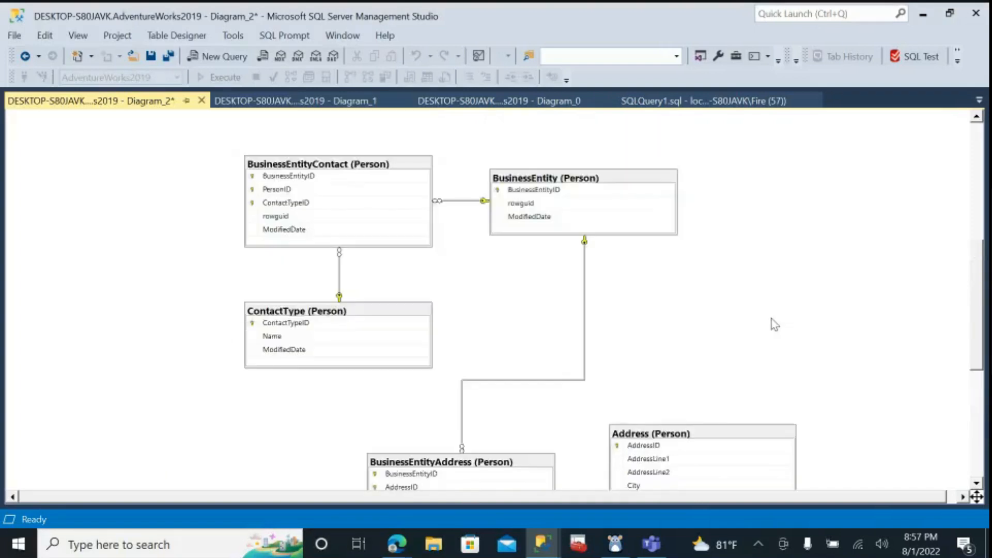
pyautogui.scroll(-4, 534, 316)
pyautogui.scroll(1, 202, 226)
pyautogui.scroll(15, 486, 265)
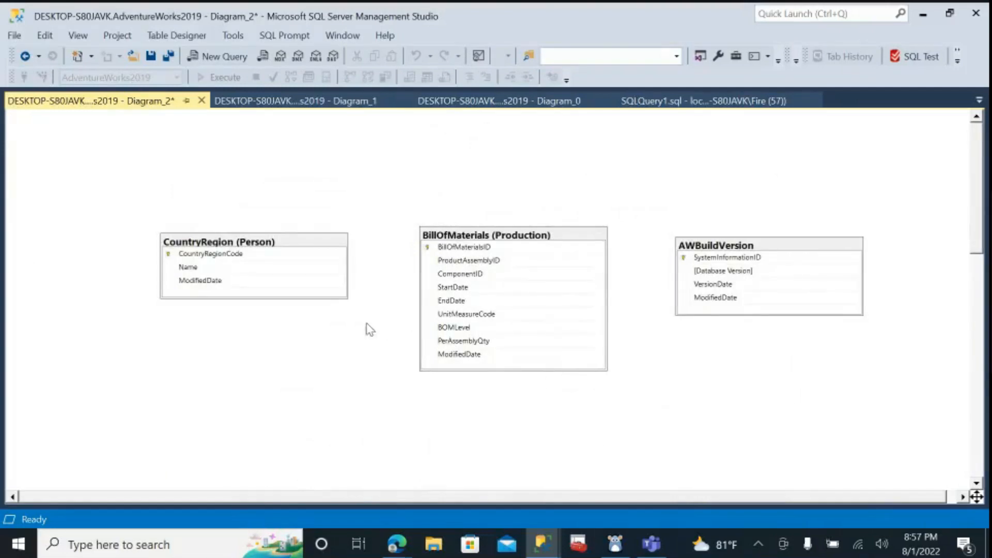
pyautogui.scroll(-10, 368, 328)
pyautogui.scroll(-8, 369, 329)
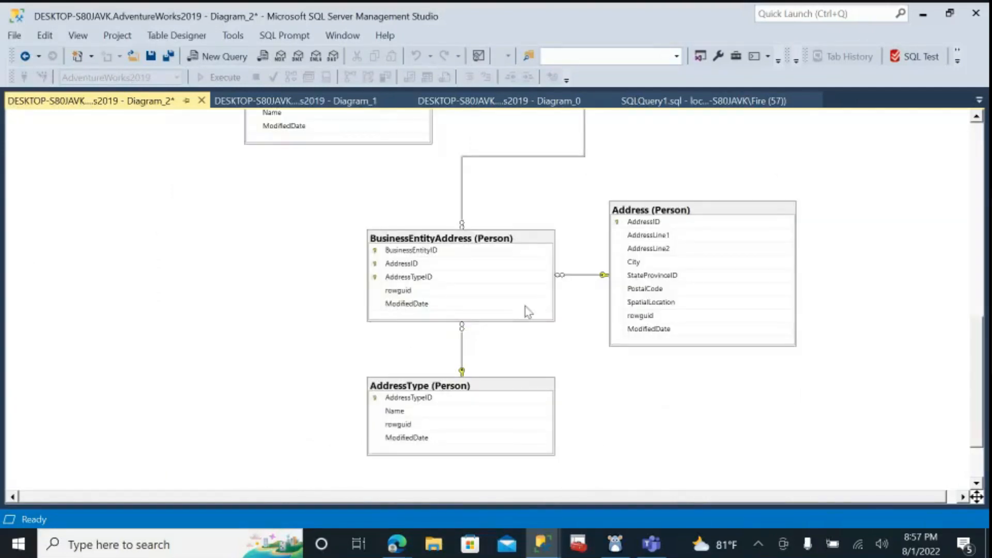
pyautogui.scroll(15, 447, 277)
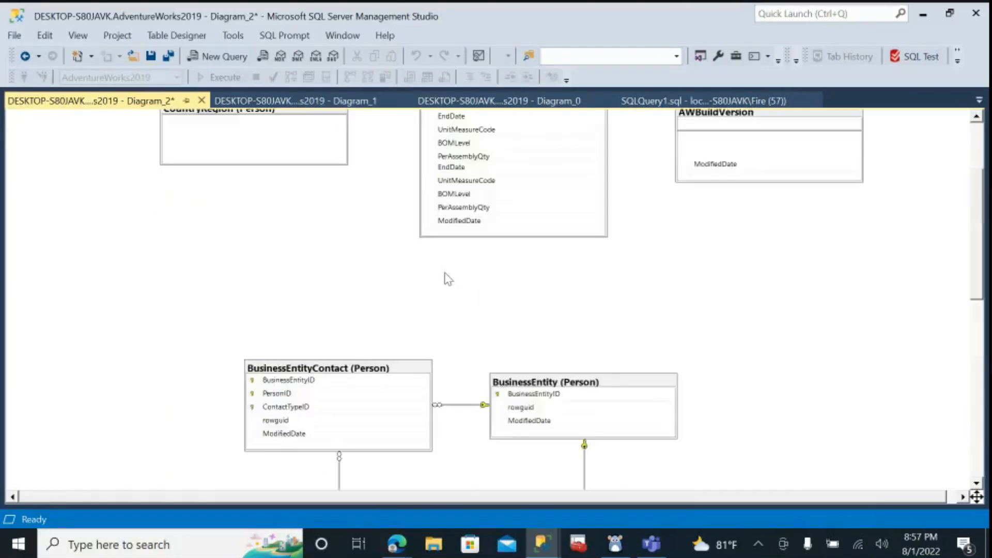
# Step: Open the SQL Server connection dialog for Object Explorer
pyautogui.click(13, 37)
pyautogui.click(27, 54)
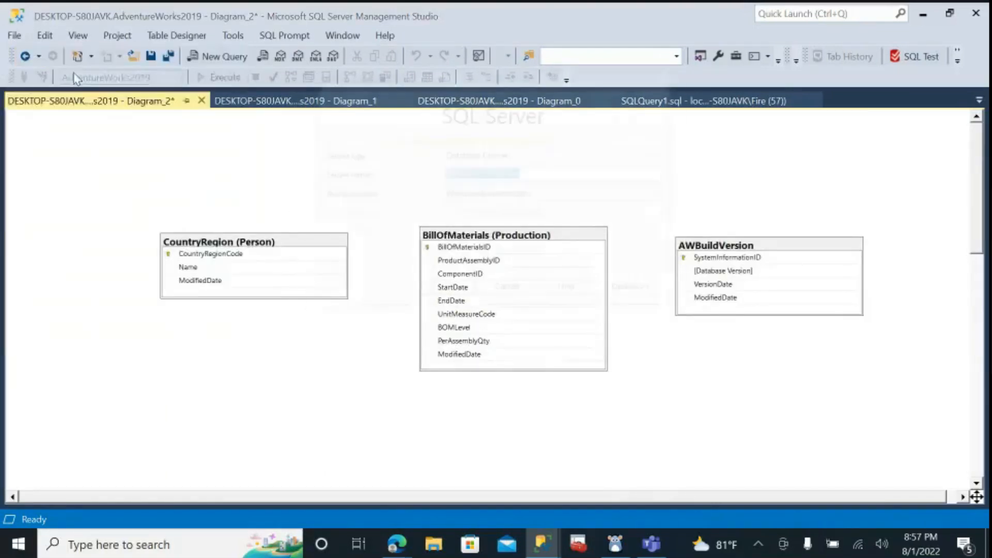